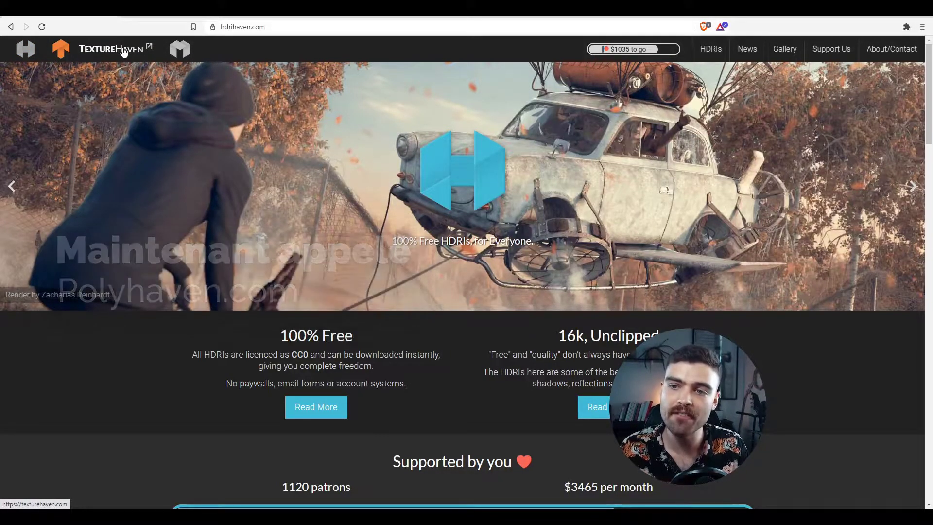
Go to the TextureHaven site and download all maps of the rough_wood texture
left_click(125, 49)
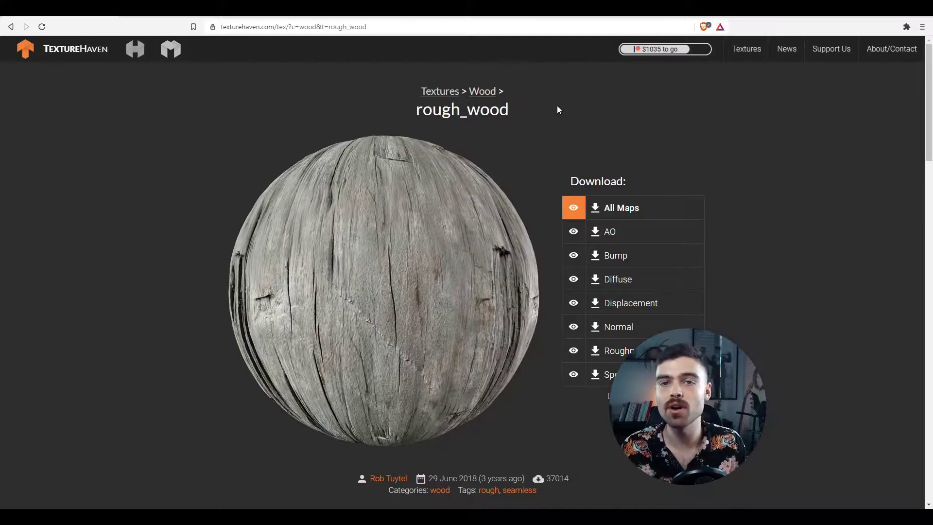
left_click(620, 208)
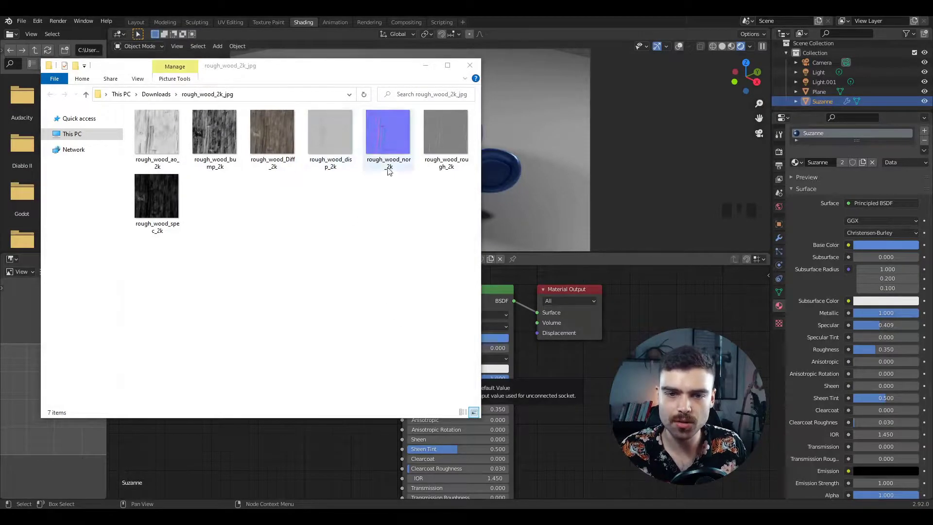
Examine the rough_wood texture images one by one, from ambient occlusion through bump, diffuse, displacement, normal and roughness
left_click(156, 141)
left_click(212, 214)
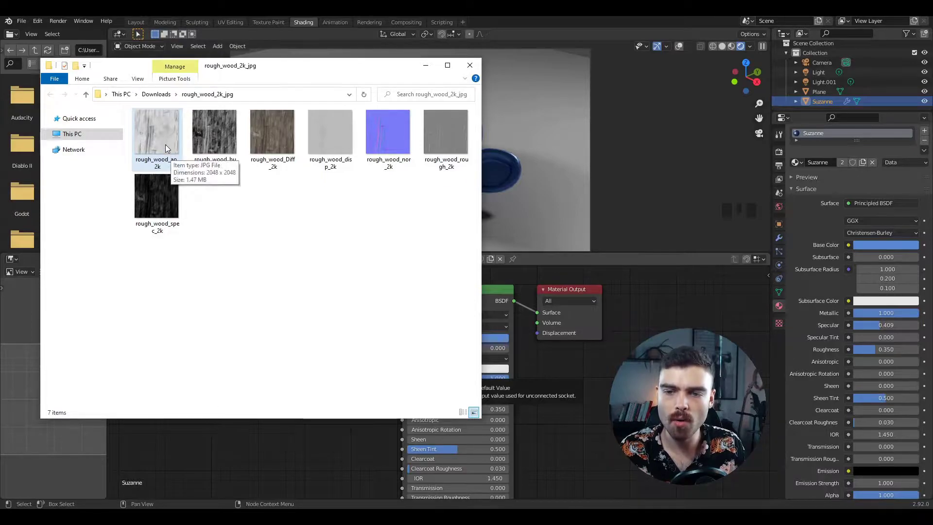
left_click(166, 146)
double_click(166, 144)
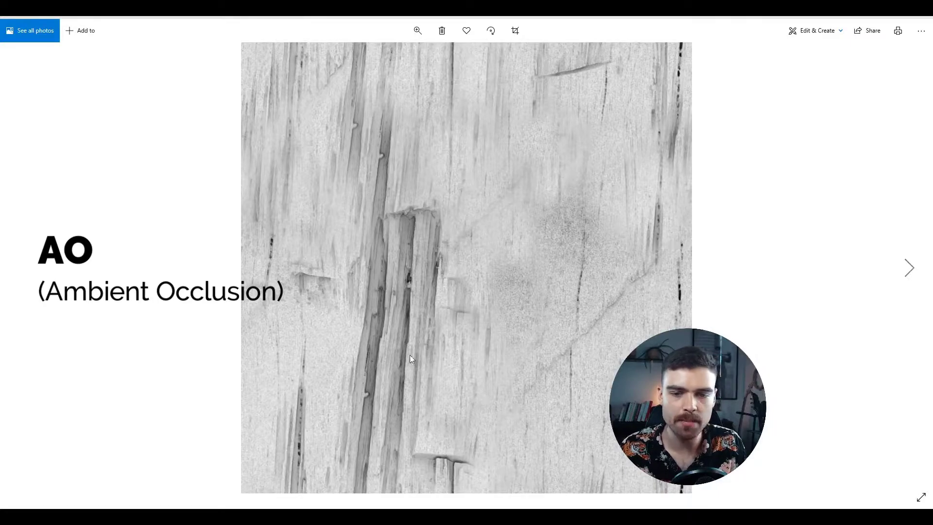
key("Right")
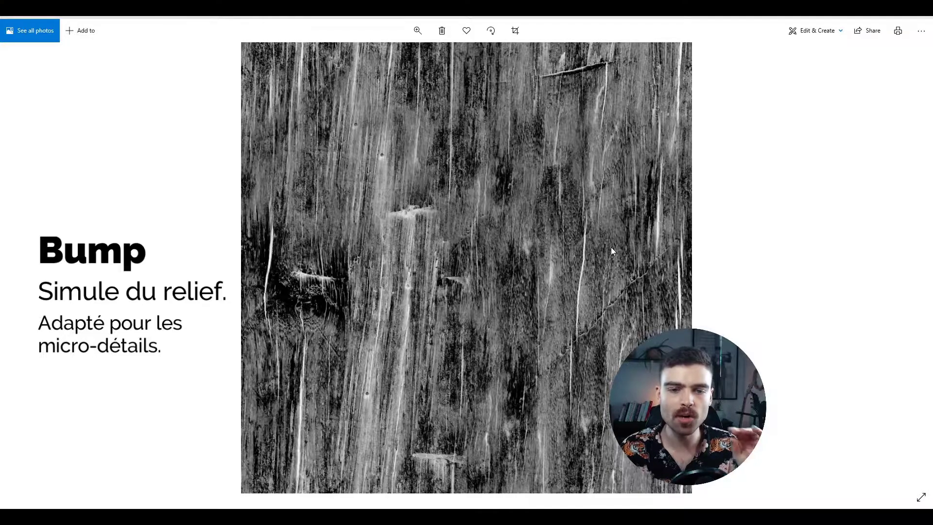
key("Right")
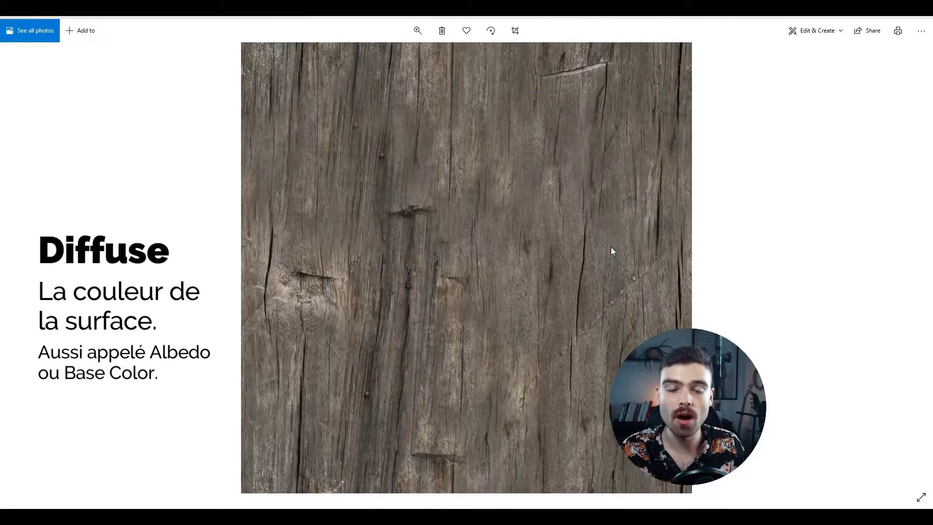
key("Right")
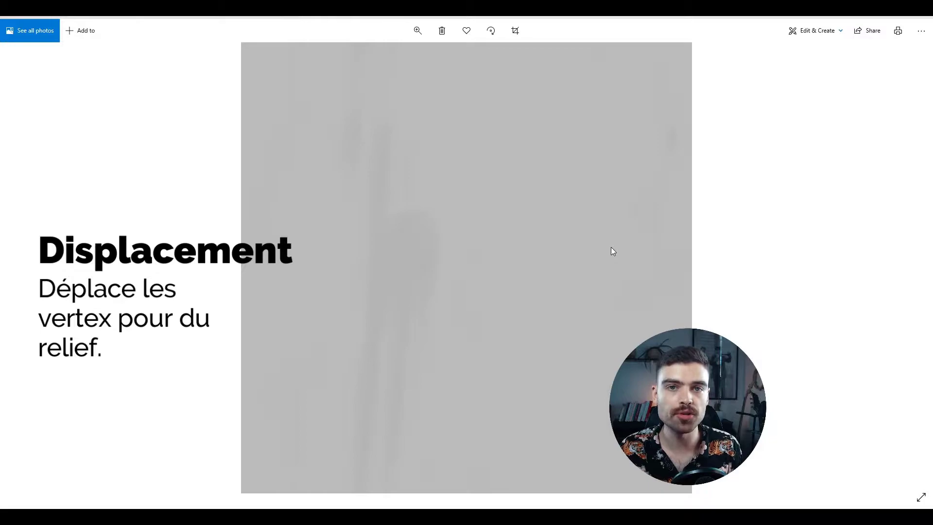
key("Right")
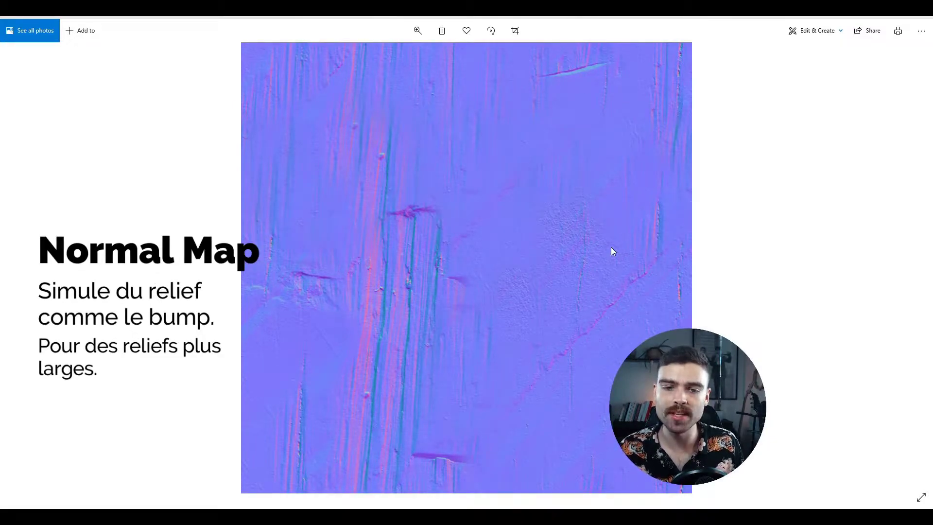
key("Right")
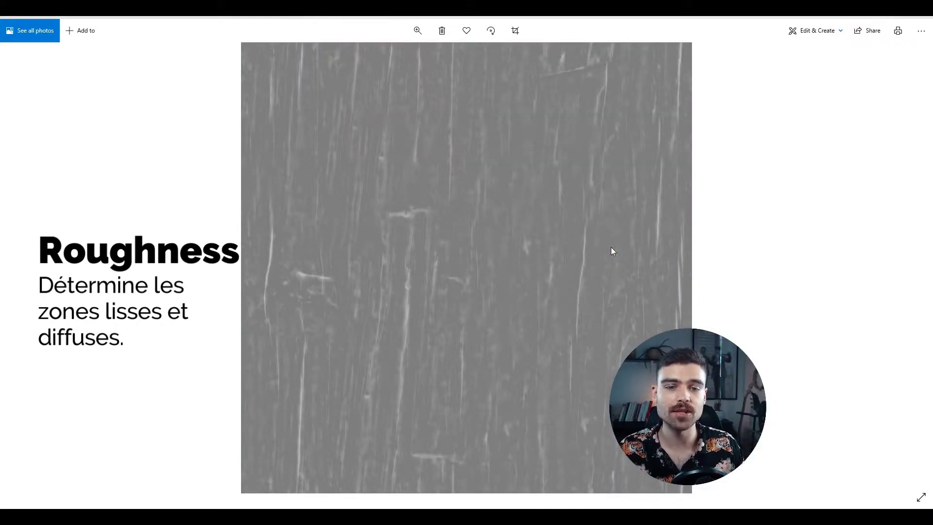
key("Right")
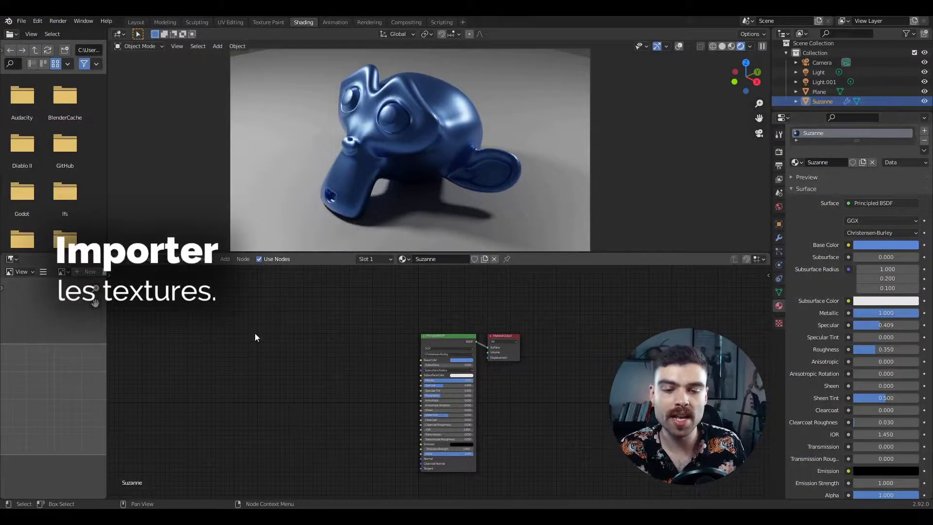
Add an empty Image Texture node beside the Principled BSDF node in the Suzanne material
key("shift+a")
mouse_move(266, 334)
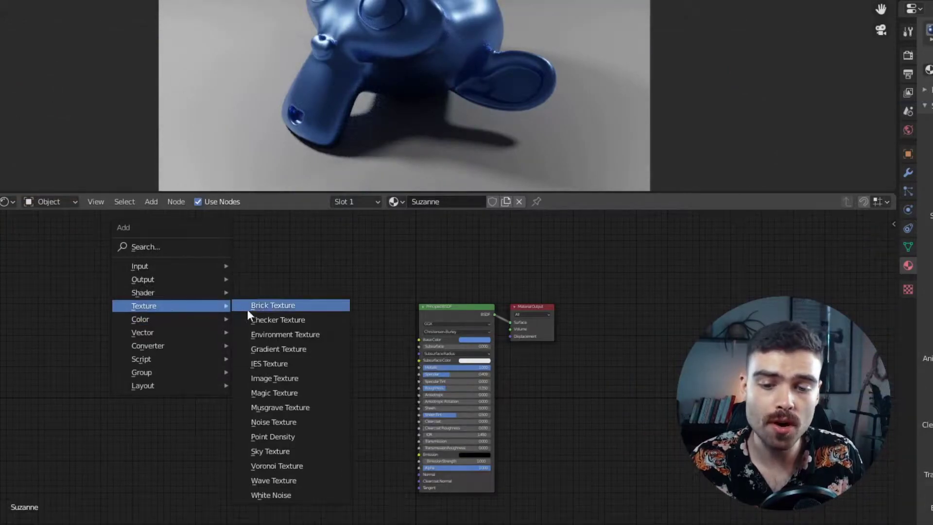
left_click(292, 380)
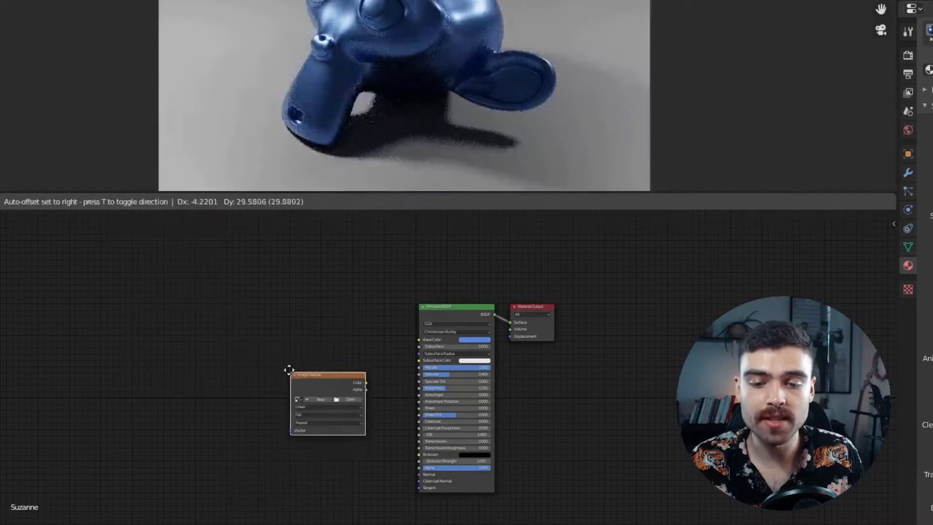
left_click(262, 339)
Import rough_wood_Diff_2k.jpg from the rough_wood_2k_jpg folder into the Suzanne material's node graph
scroll(296, 346, "up", 3)
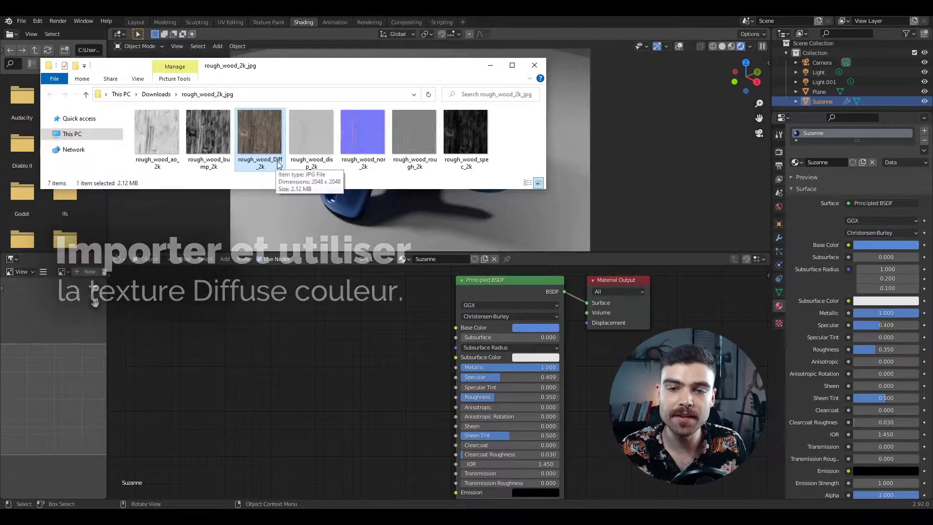
left_click_drag(262, 125, 282, 359)
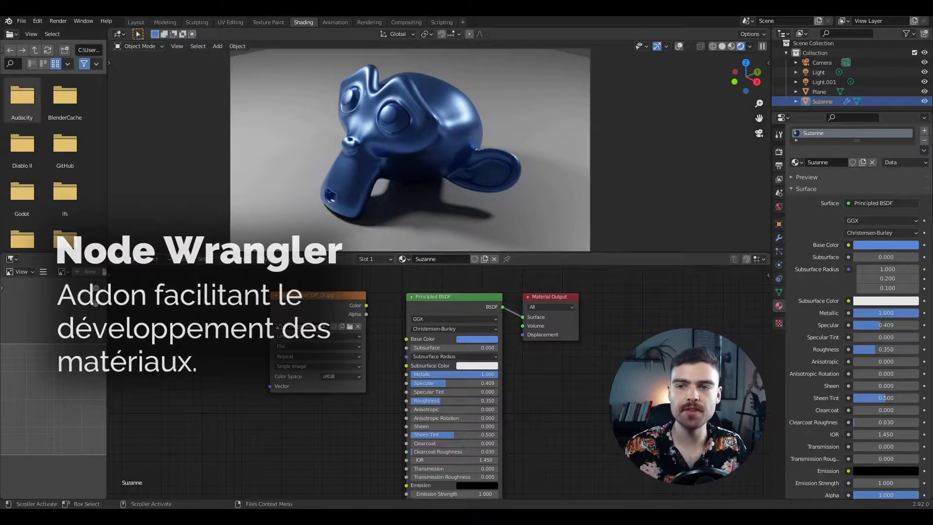
Enable the Node Wrangler add-on in the Blender preferences and close them
left_click(38, 21)
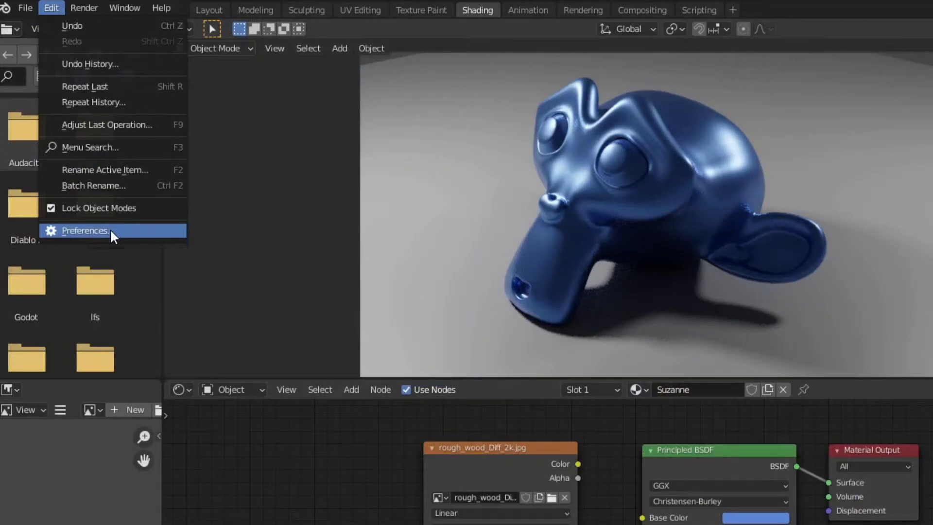
left_click(111, 231)
left_click(88, 198)
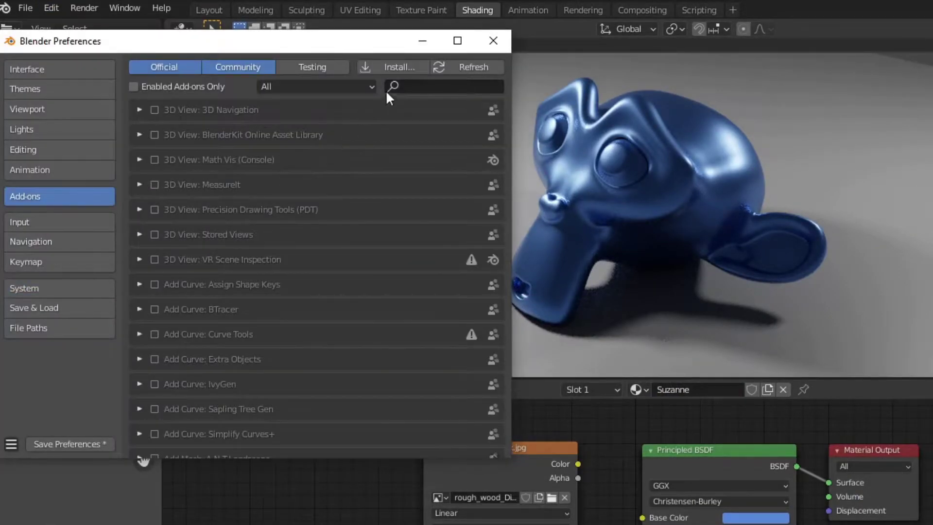
left_click(421, 85)
type("node")
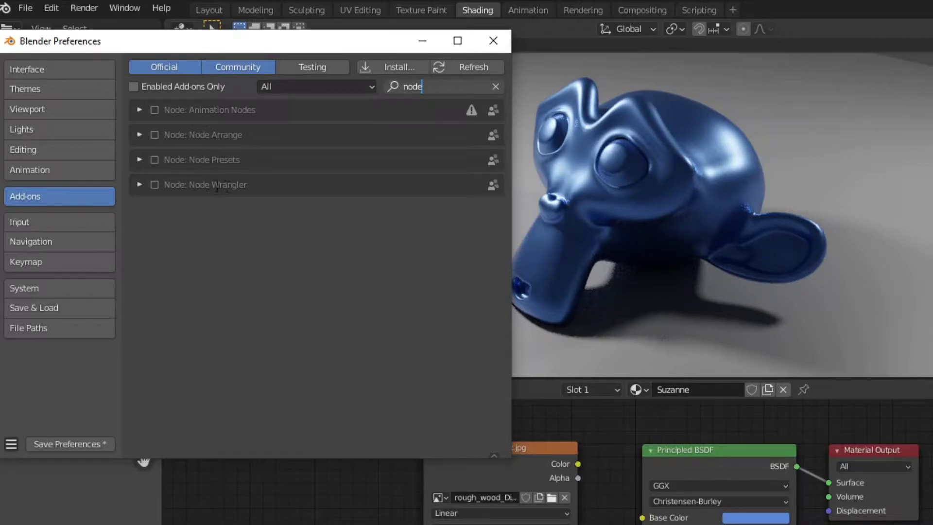
left_click(155, 185)
left_click(154, 184)
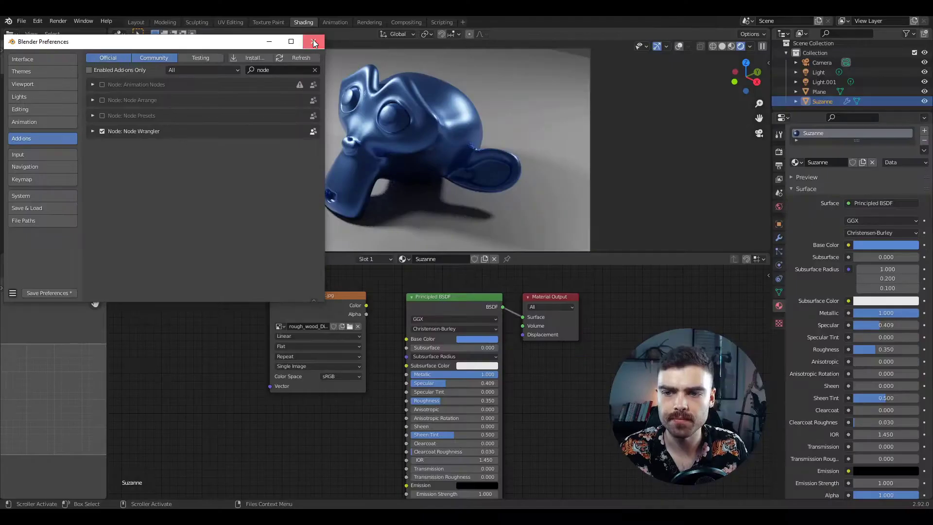
left_click(493, 41)
Move the diffuse texture node farther from the Principled BSDF and preview it directly on the monkey with Node Wrangler
left_click(329, 306)
left_click_drag(328, 302, 284, 309)
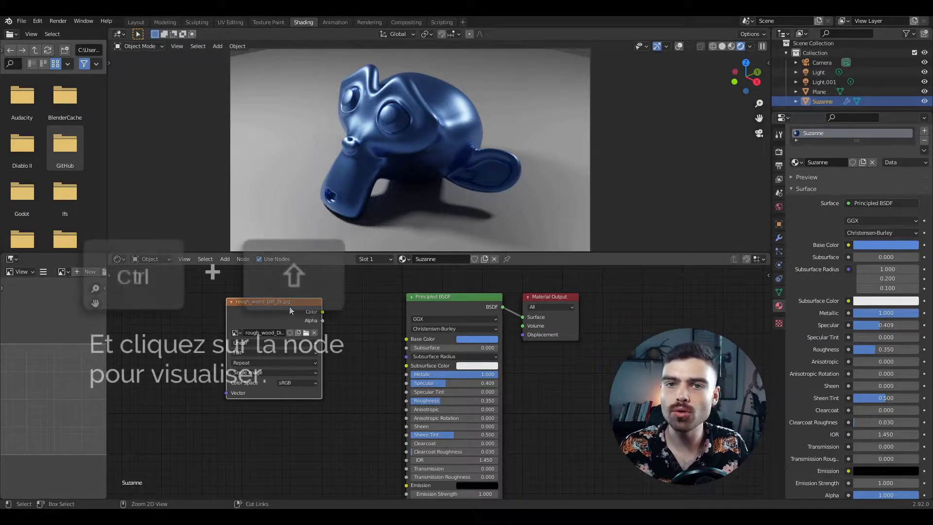
key("ctrl+shift")
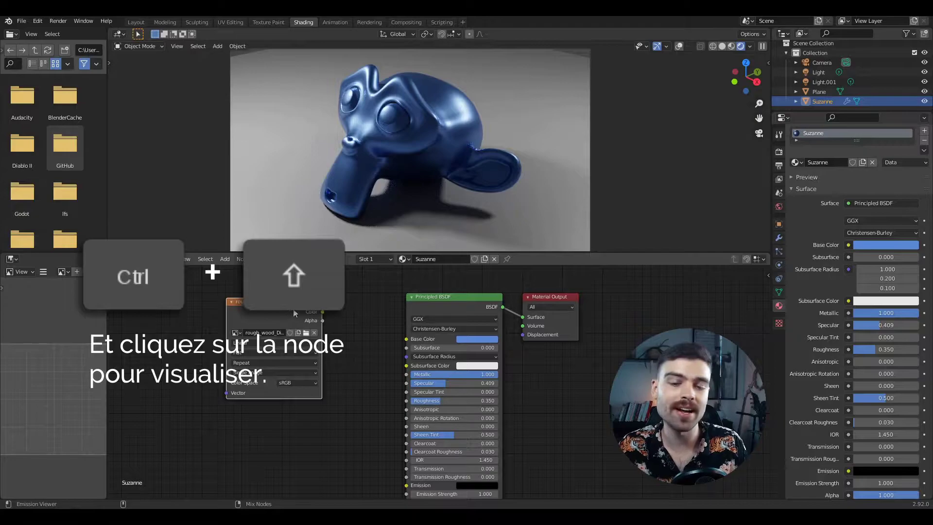
left_click(285, 308, "ctrl+shift")
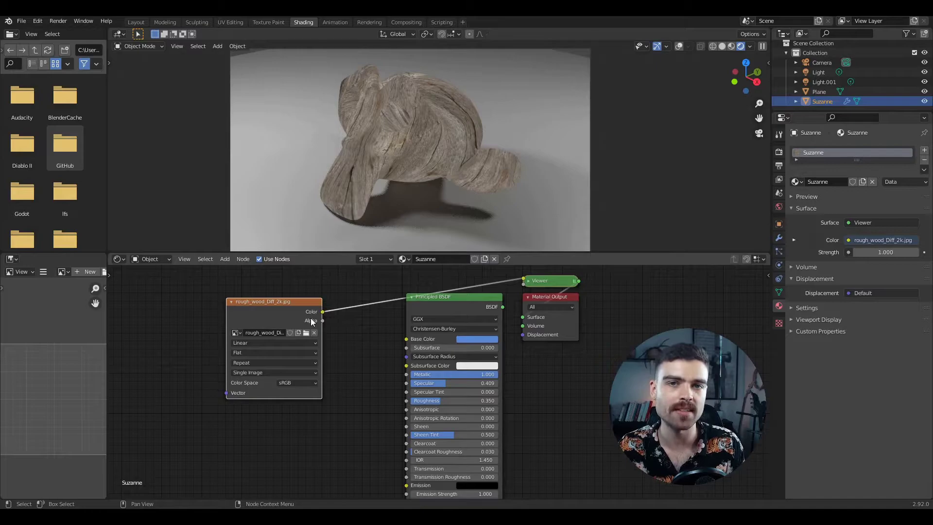
scroll(372, 150, "up", 2)
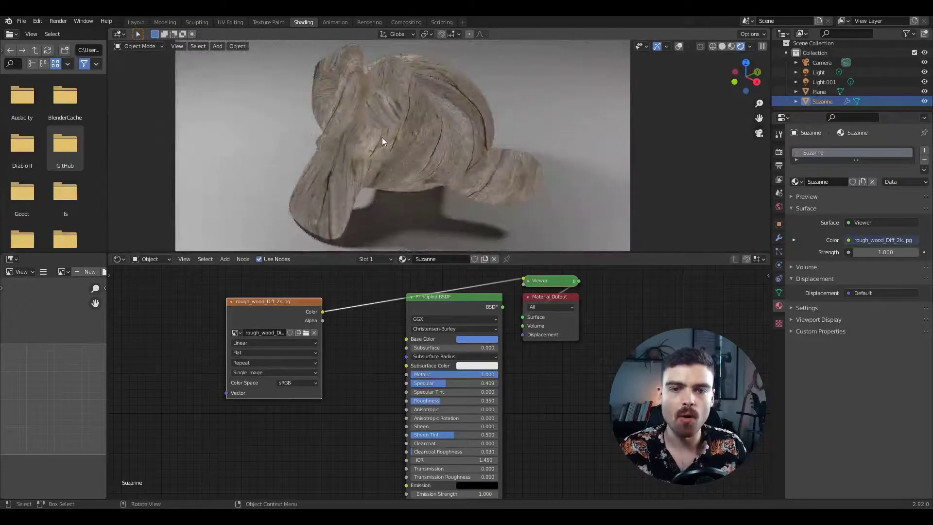
Route the Principled BSDF back to the material output and connect the diffuse texture's Color to its Base Color
middle_click_drag(454, 301, 460, 328)
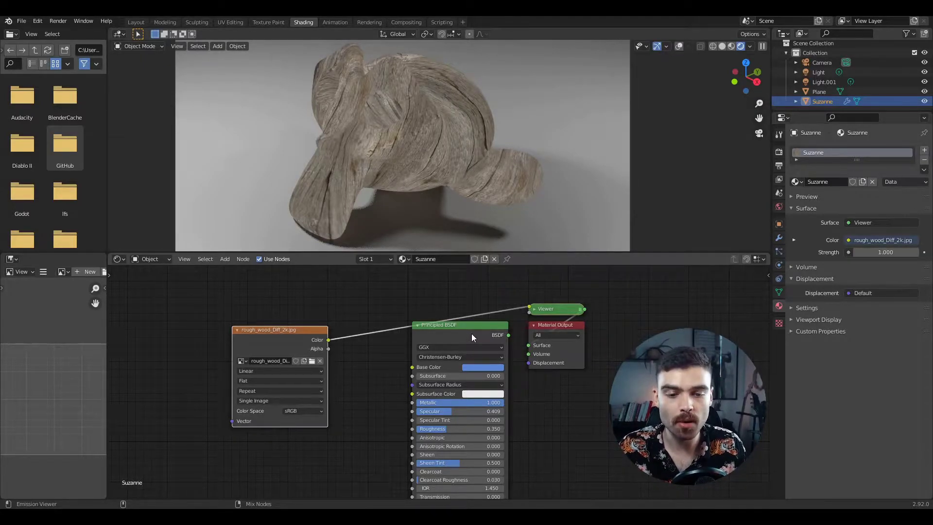
left_click(471, 333, "ctrl+shift")
left_click(328, 342)
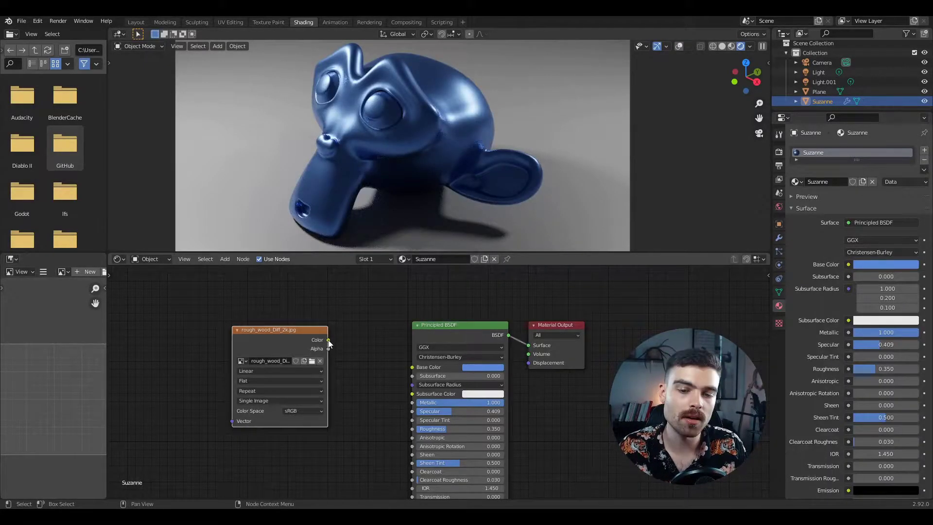
left_click_drag(328, 339, 339, 343)
left_click_drag(384, 362, 413, 366)
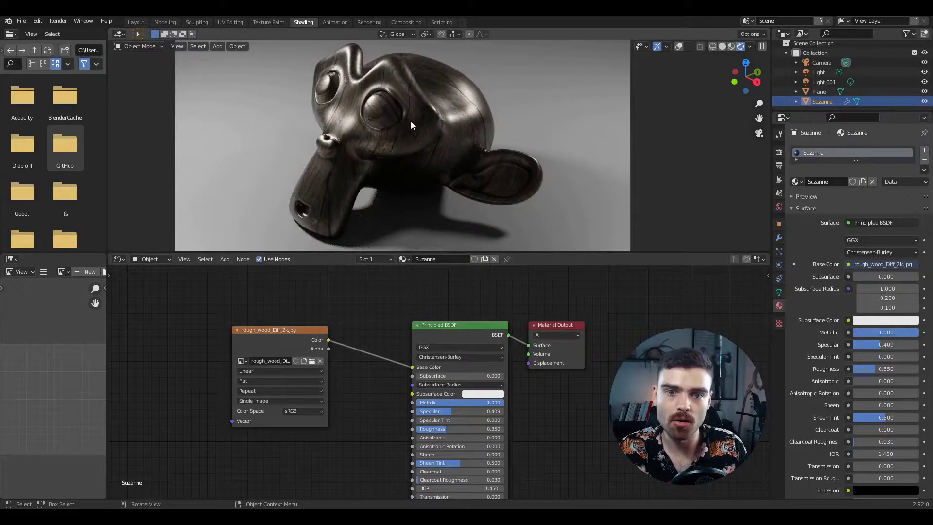
Set the Principled BSDF's Metallic value to 0 and inspect the wood surface on the monkey
double_click(490, 402)
type("0")
key("Return")
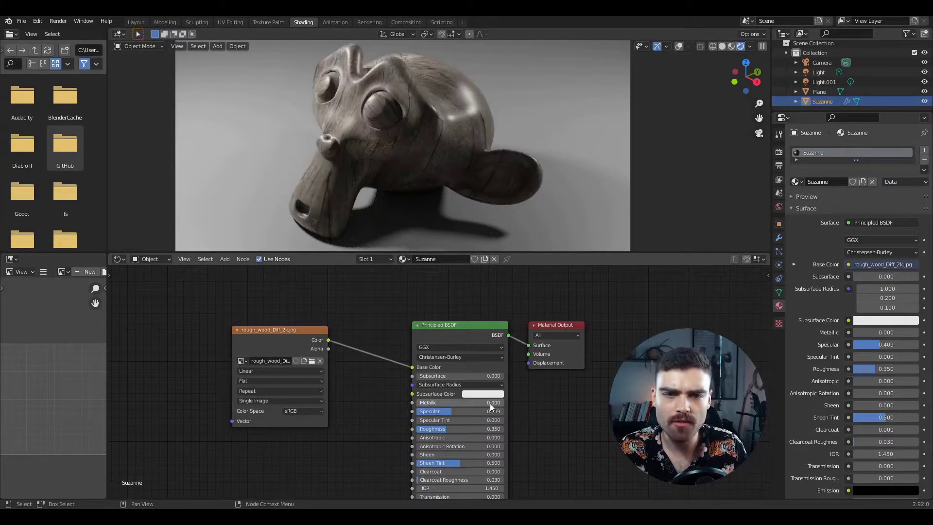
middle_click_drag(451, 204, 418, 148)
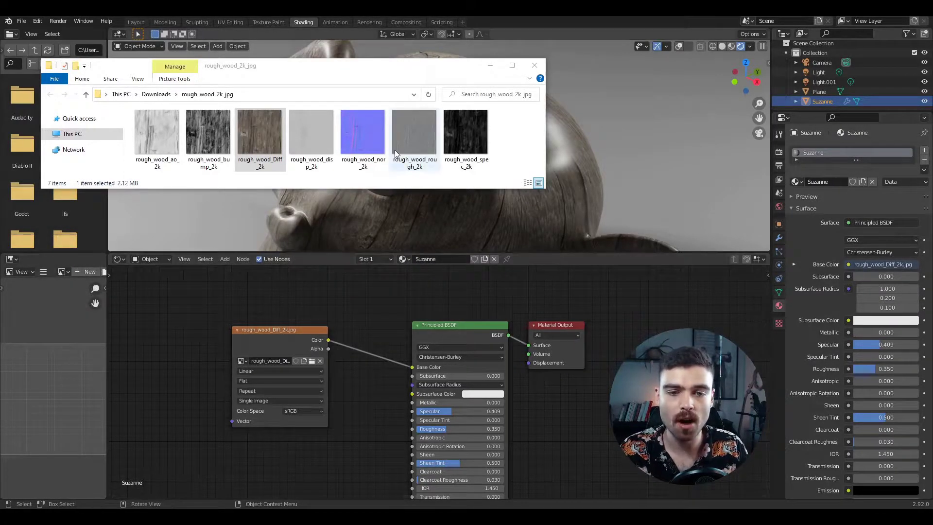
Import rough_wood_rough_2k.jpg into the material's node graph and set its color space to Non-Color
left_click(409, 150)
left_click_drag(415, 148, 352, 413)
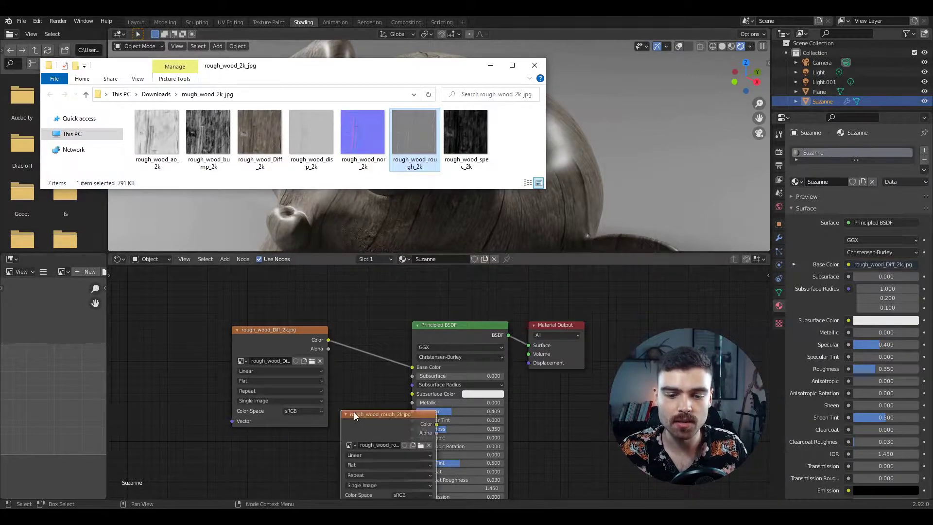
left_click(491, 65)
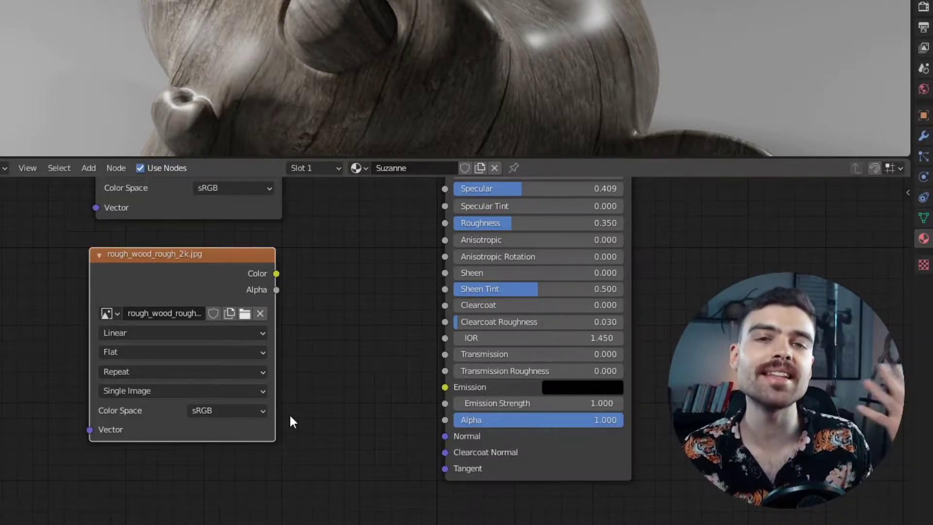
left_click(241, 413)
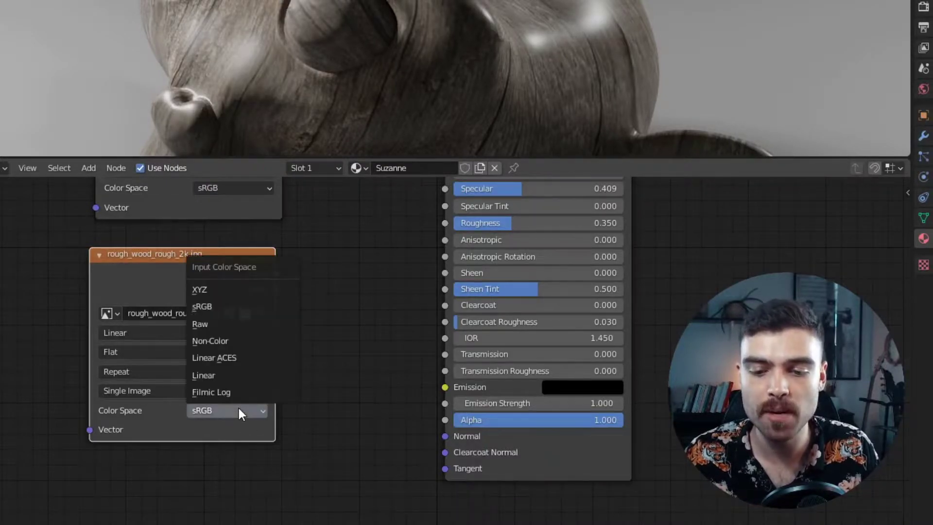
left_click(240, 342)
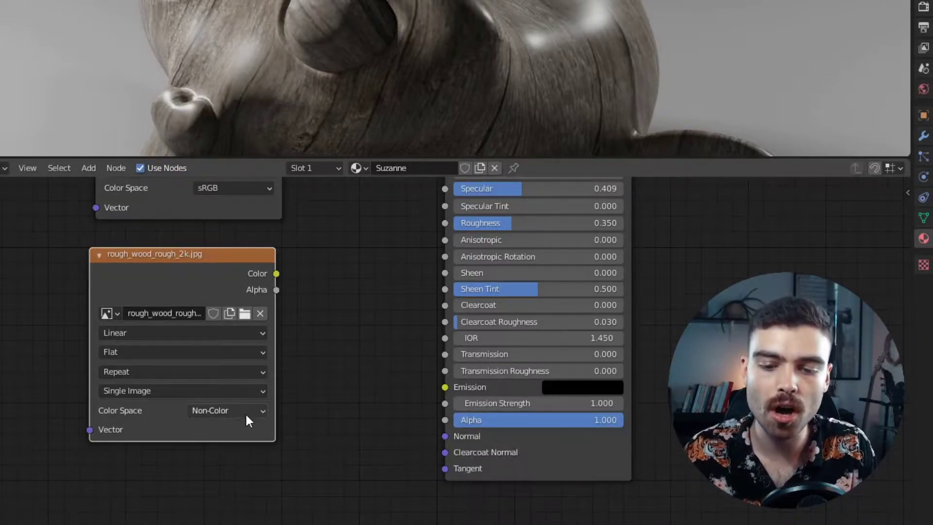
Check the diffuse texture's color space, then connect the roughness texture's Color output to the Principled BSDF's Roughness input
middle_click_drag(388, 280, 354, 522)
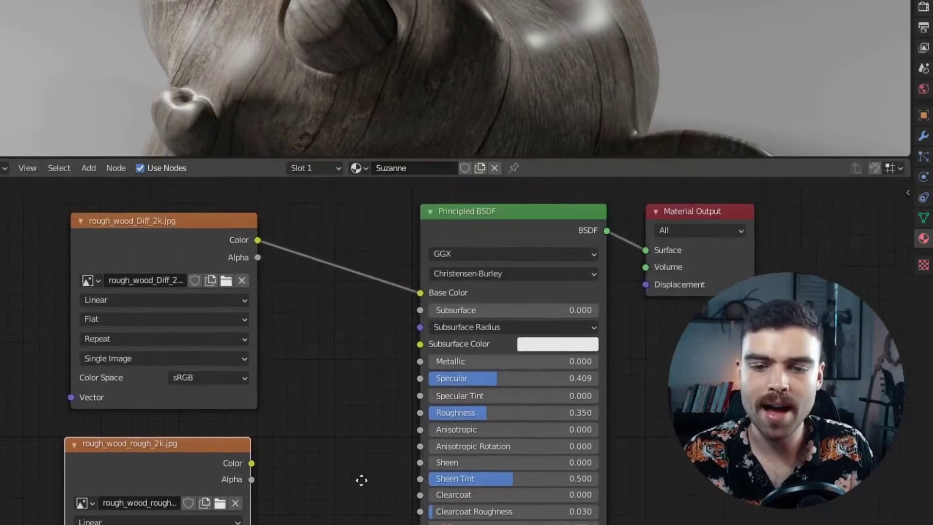
left_click(169, 276)
middle_click_drag(342, 376, 338, 364)
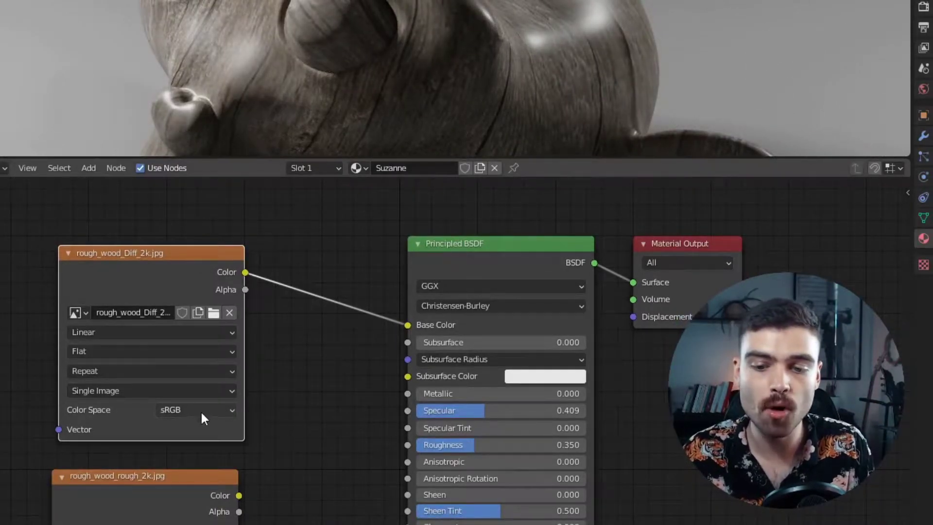
middle_click_drag(308, 418, 253, 348)
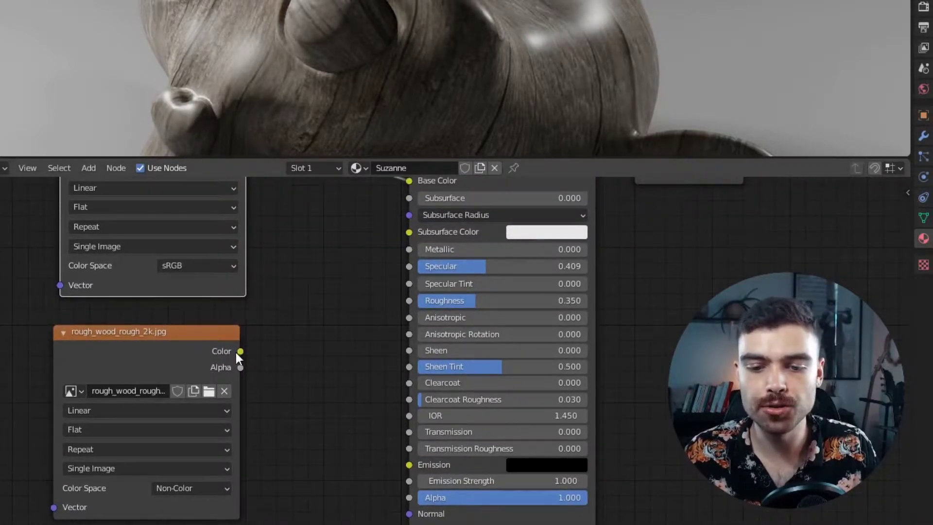
left_click_drag(240, 351, 408, 301)
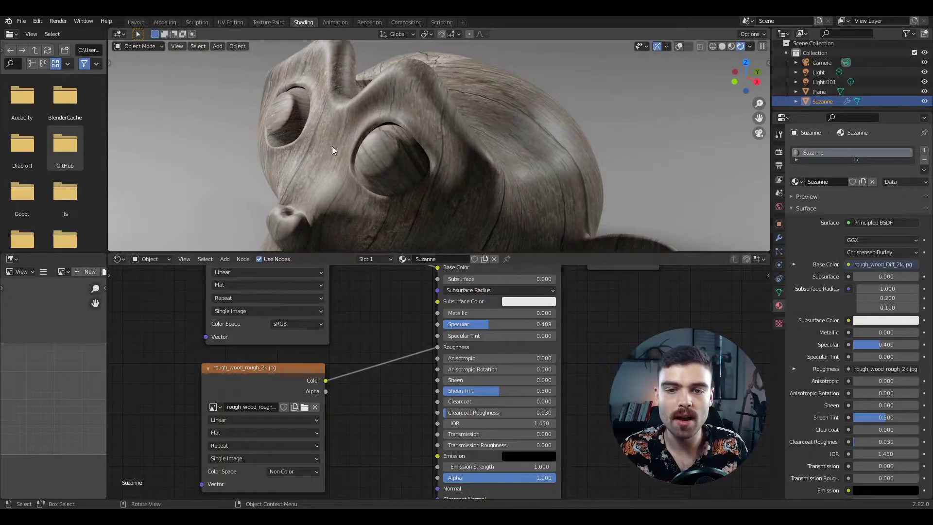
middle_click_drag(549, 162, 500, 115)
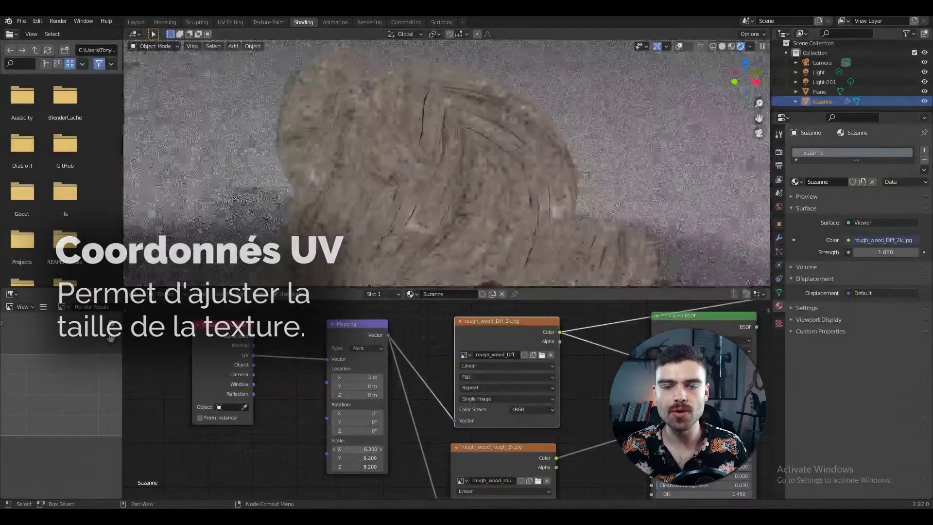
left_click_drag(357, 449, 394, 467)
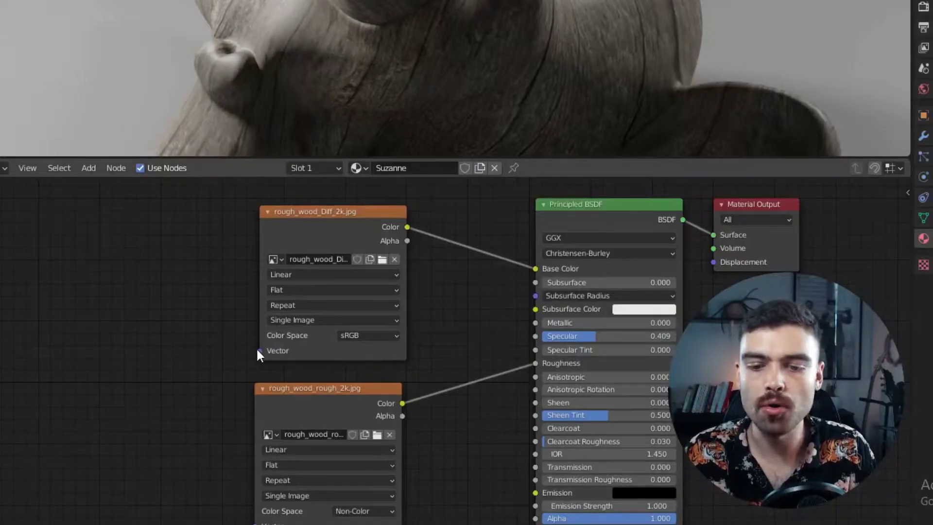
middle_click_drag(241, 382, 213, 325)
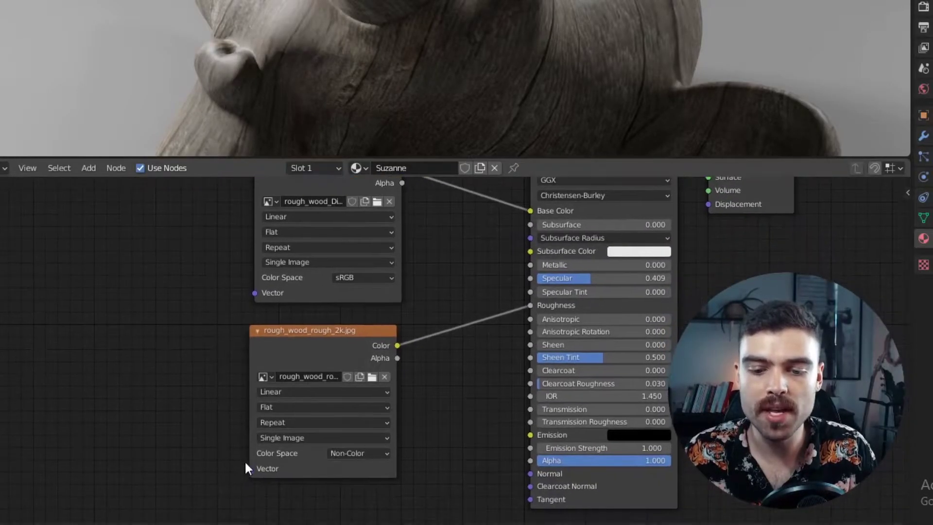
middle_click_drag(216, 387, 216, 430)
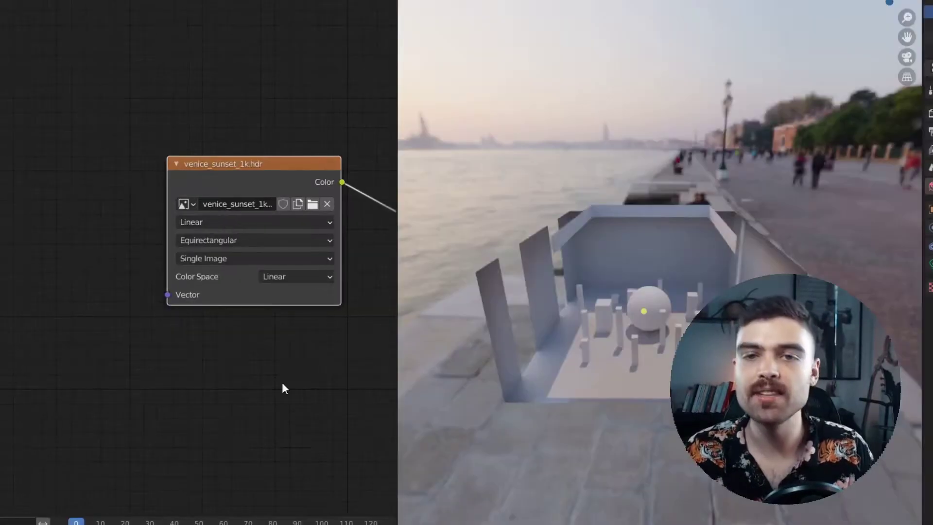
In the Venice sunset example scene, add a Mapping node and connect it to the venice_sunset_1k.hdr texture's Vector input
key("shift+a")
left_click(23, 195)
left_click(120, 134)
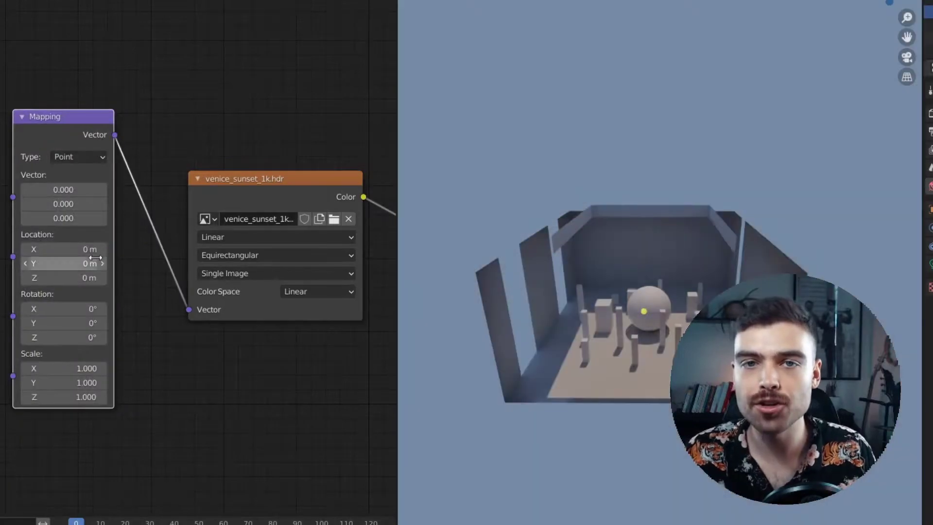
middle_click_drag(18, 184, 161, 194)
Add a Texture Coordinate node to the Venice sunset setup and connect it to the Mapping node's Vector input
key("shift+a")
mouse_move(27, 107)
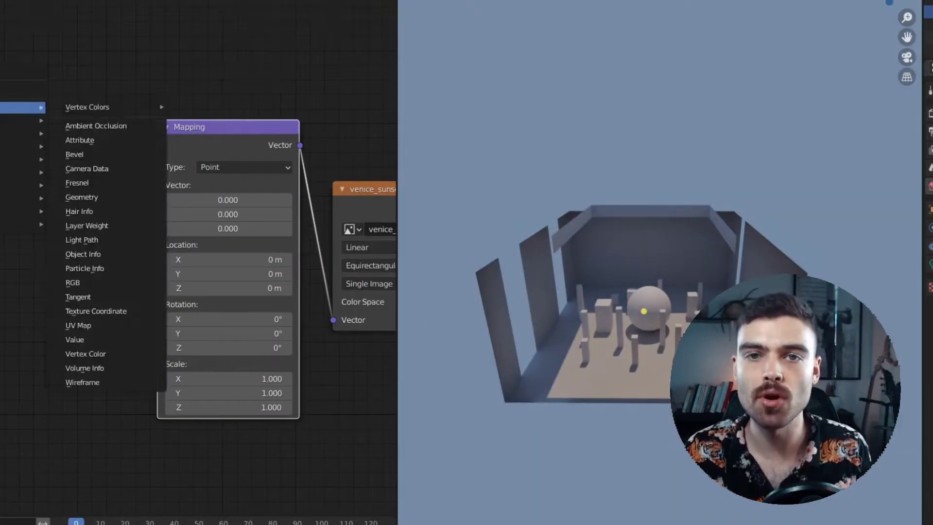
left_click(78, 310)
left_click(54, 189)
left_click_drag(72, 183, 151, 205)
middle_click_drag(151, 208, 66, 184)
left_click_drag(137, 280, 225, 280)
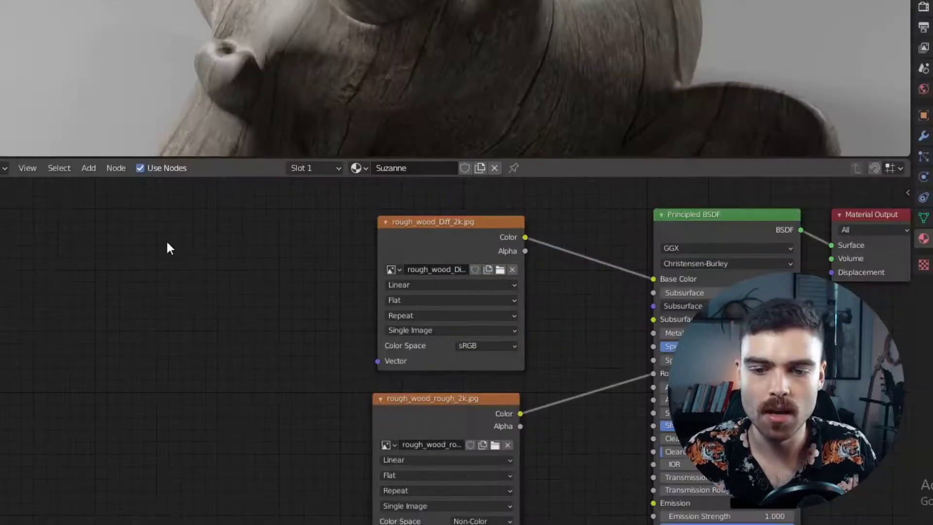
In Suzanne's wood material, add a Mapping node before the diffuse image texture
key("shift+a")
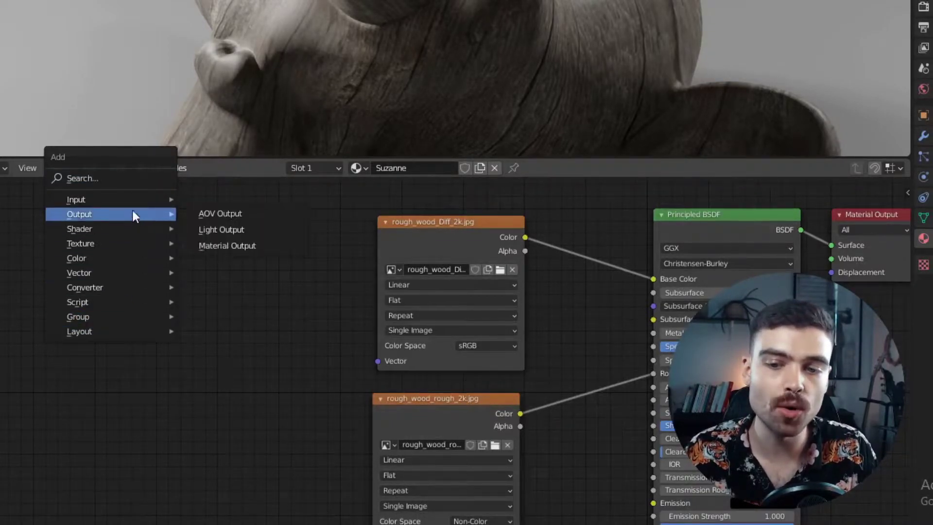
left_click(128, 182)
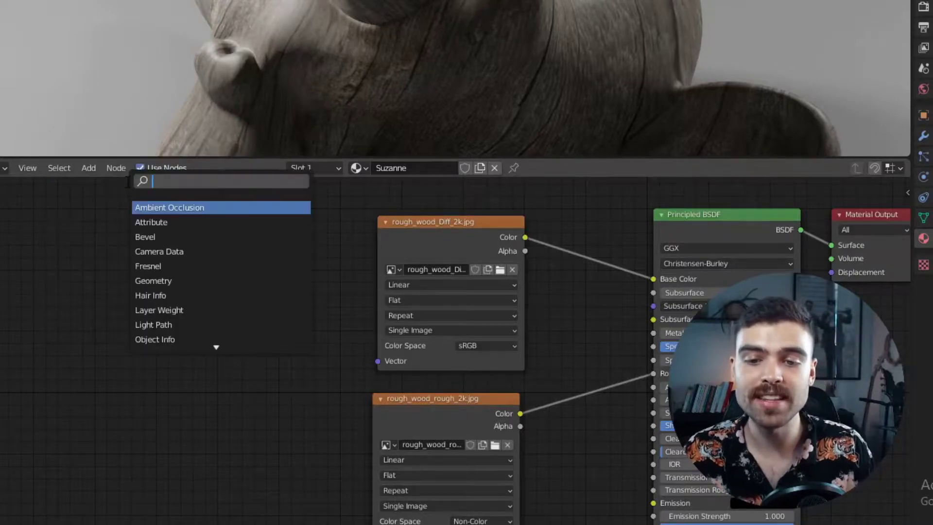
type("mapping")
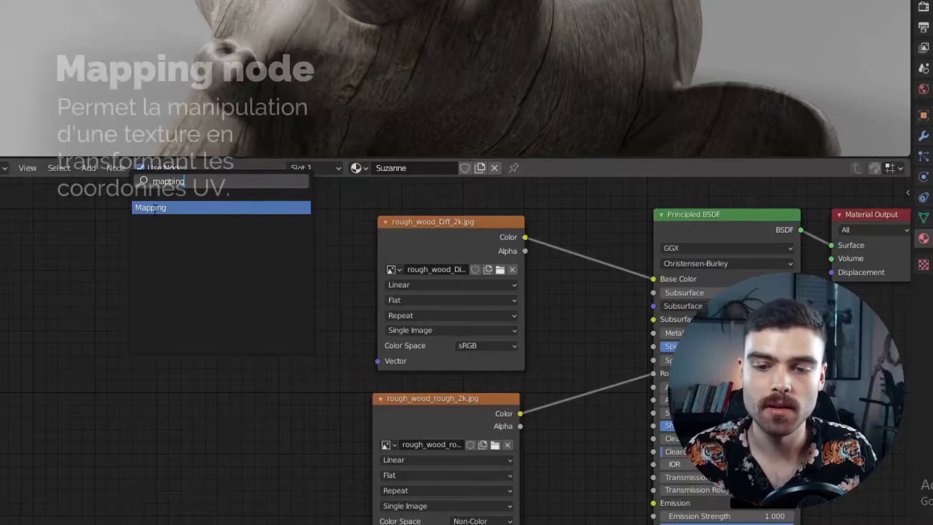
key("Return")
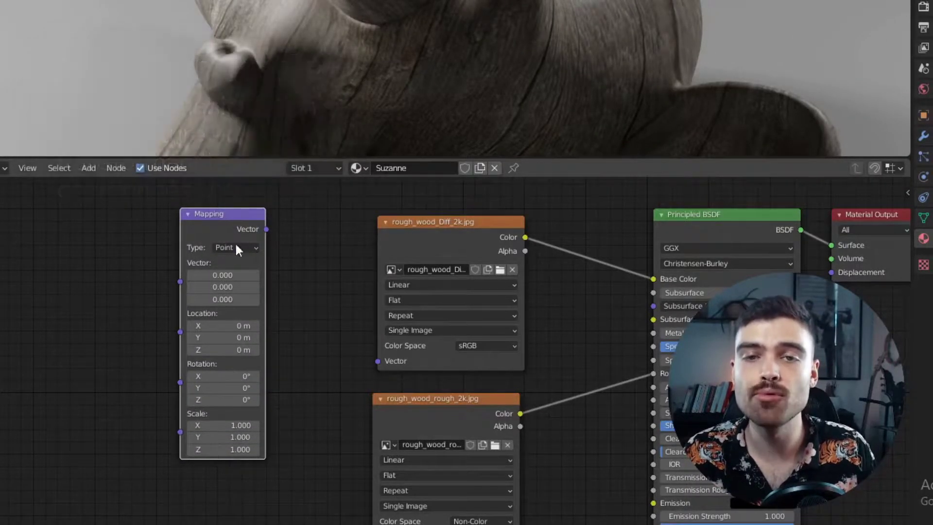
Connect the Mapping node's Vector output to the Vector inputs of both the diffuse and roughness textures, then reposition the Mapping node
middle_click_drag(294, 371, 212, 361)
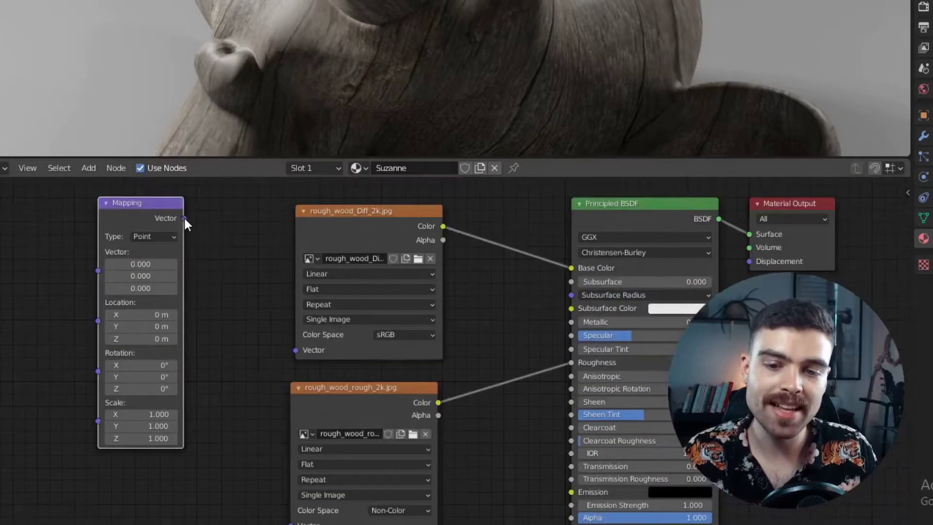
left_click_drag(183, 217, 295, 350)
middle_click_drag(267, 410, 199, 364)
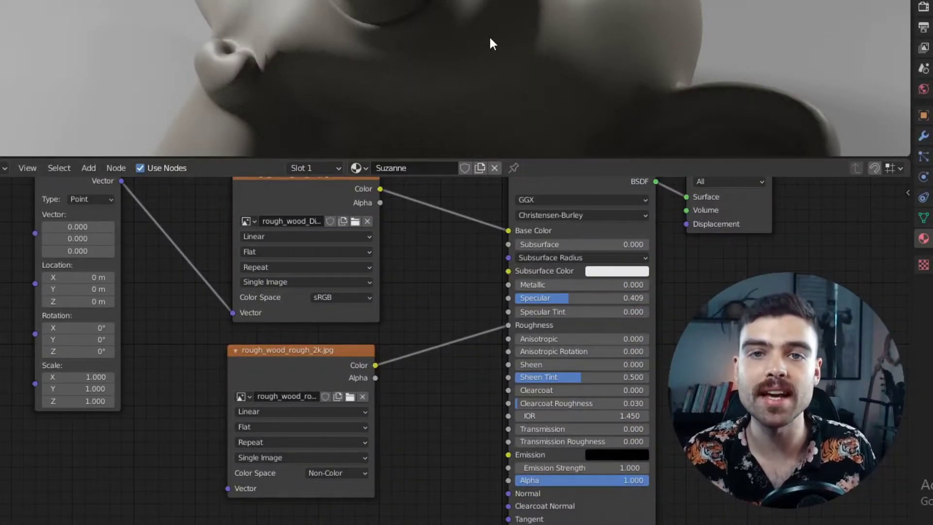
middle_click_drag(140, 211, 150, 234)
left_click_drag(132, 204, 238, 511)
scroll(133, 308, "down", 1)
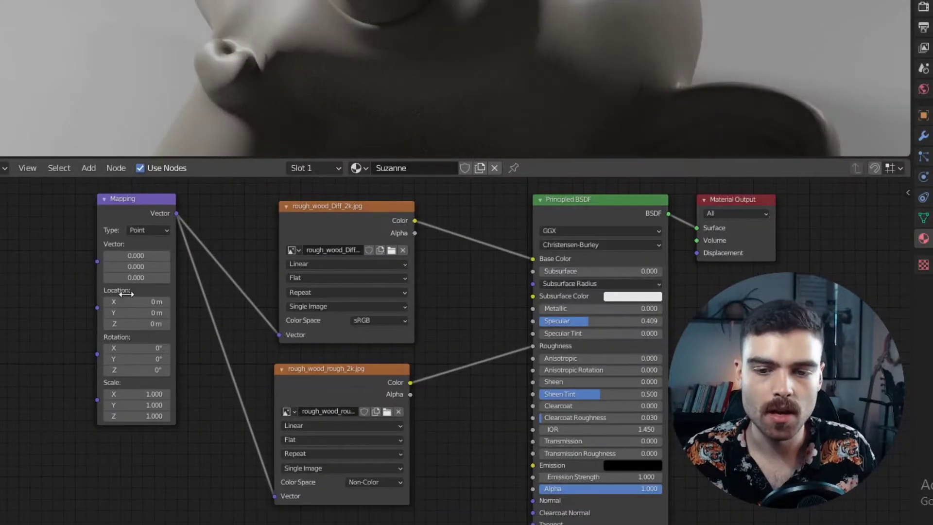
left_click_drag(114, 197, 137, 221)
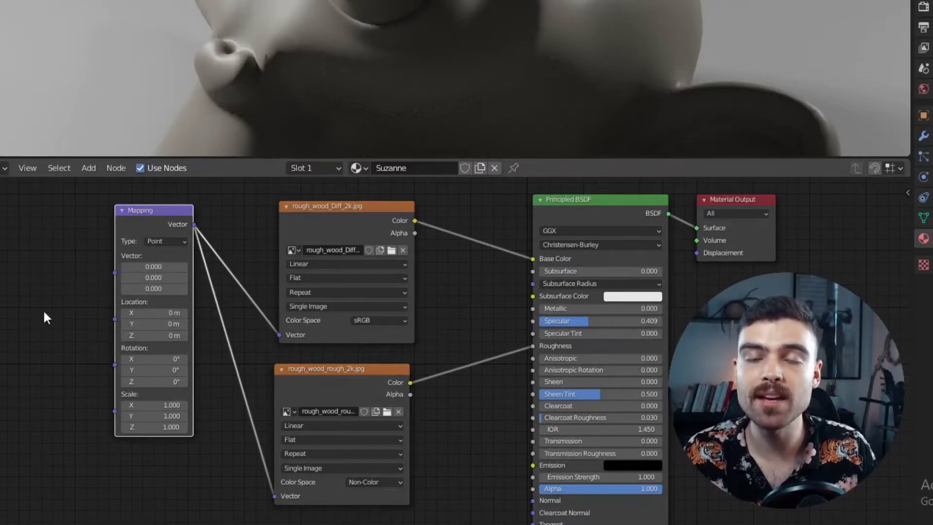
Add a Texture Coordinate node in front of the Mapping node
middle_click_drag(54, 311, 164, 280)
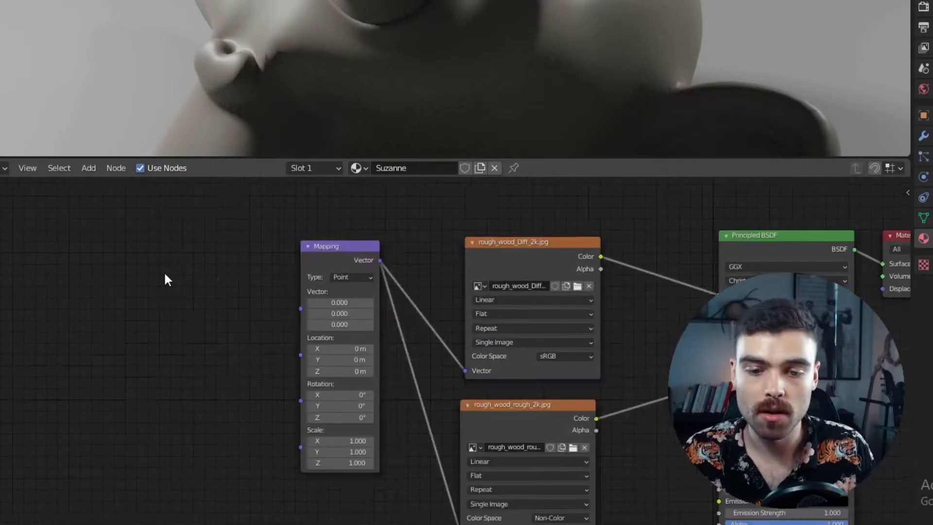
key("shift+a")
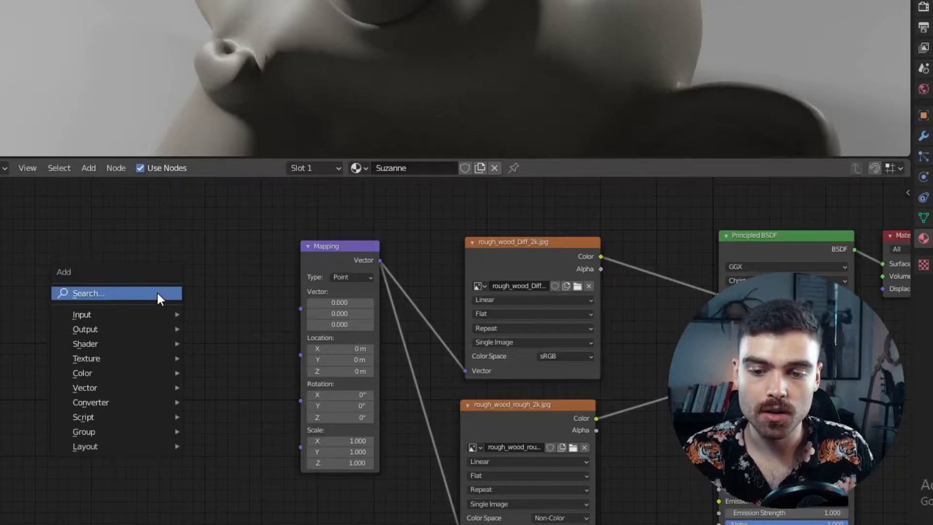
left_click(157, 294)
type("texture")
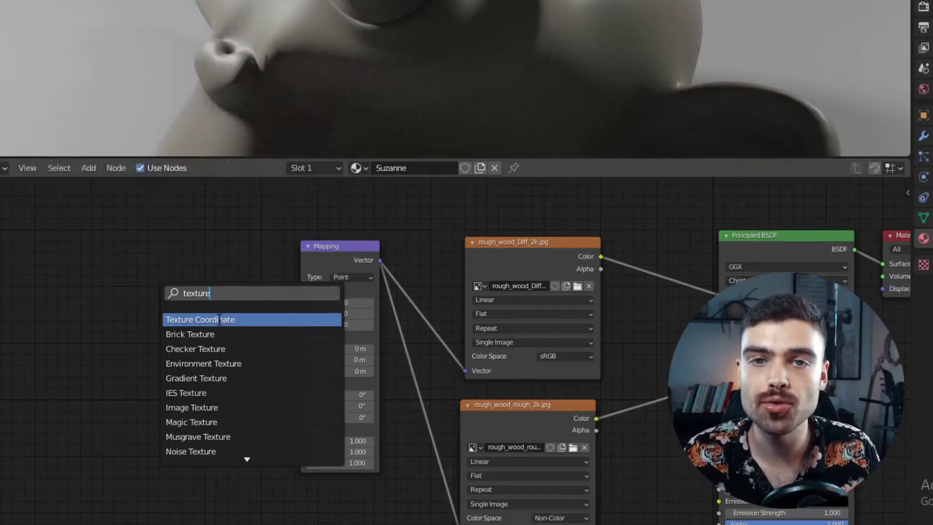
left_click(219, 319)
left_click(188, 266)
scroll(189, 278, "up", 2)
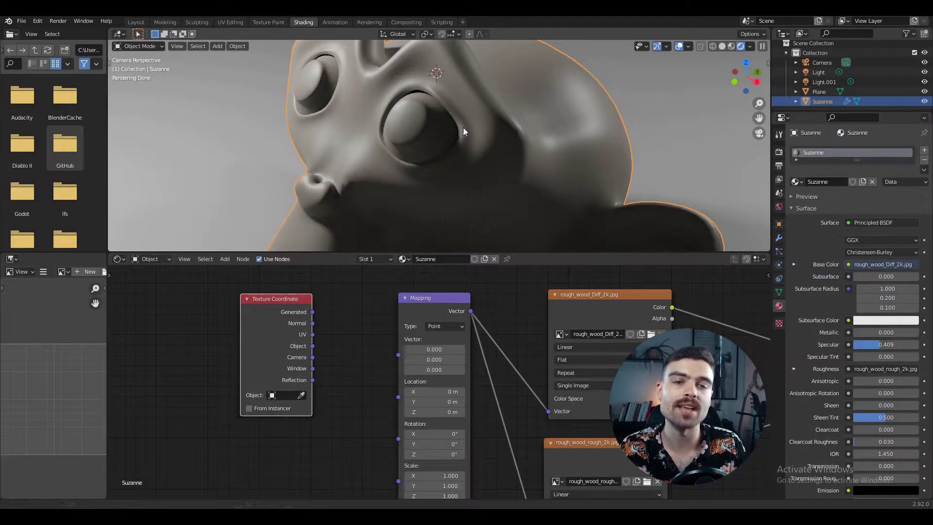
Put Suzanne in Edit Mode, switch the Image Editor to the UV Editor and examine how all its UVs lie over the wood texture
middle_click_drag(463, 127, 446, 129)
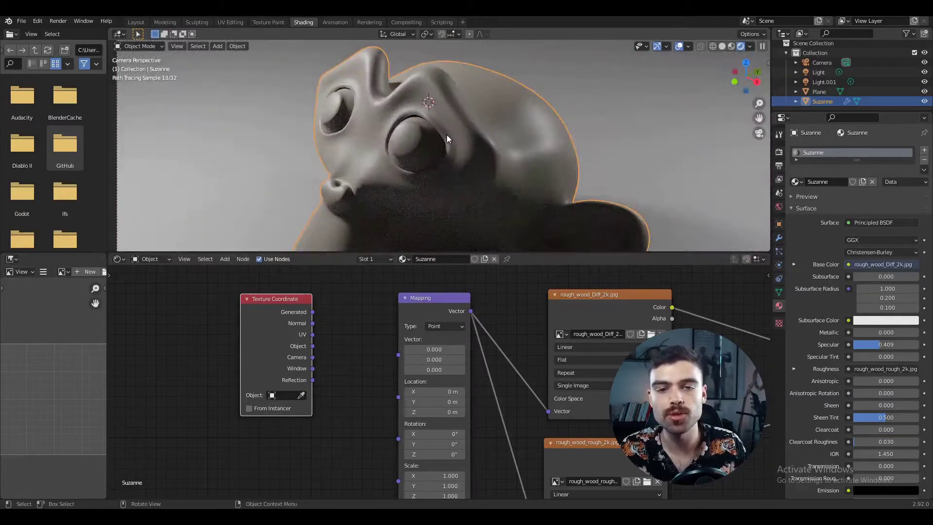
key("Tab")
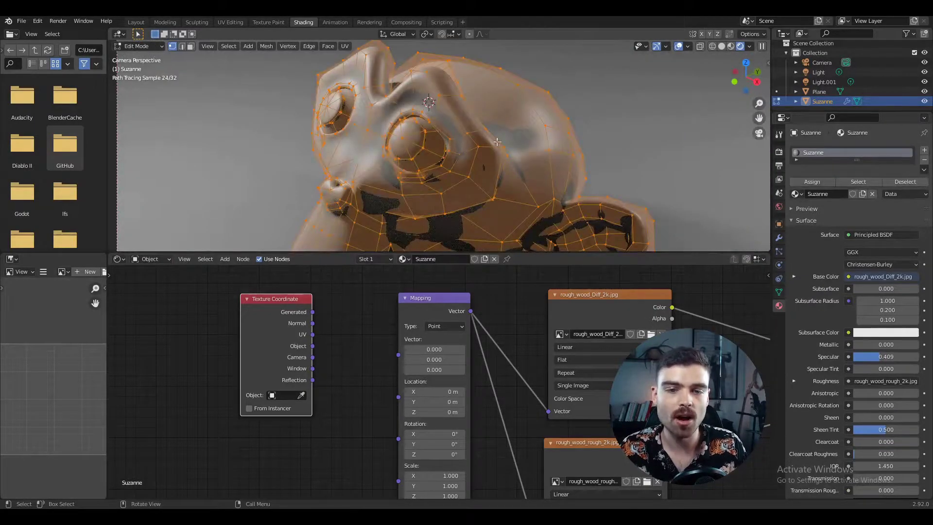
left_click_drag(108, 321, 172, 323)
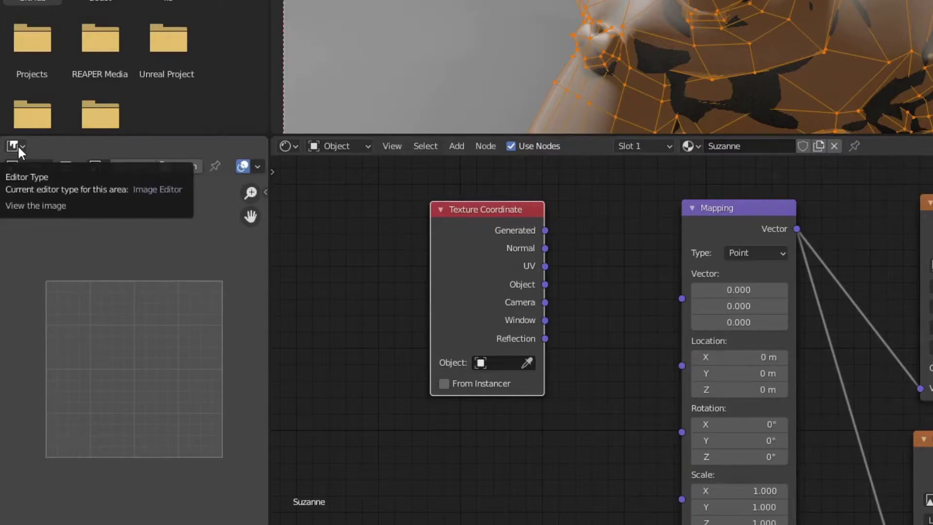
left_click(17, 144)
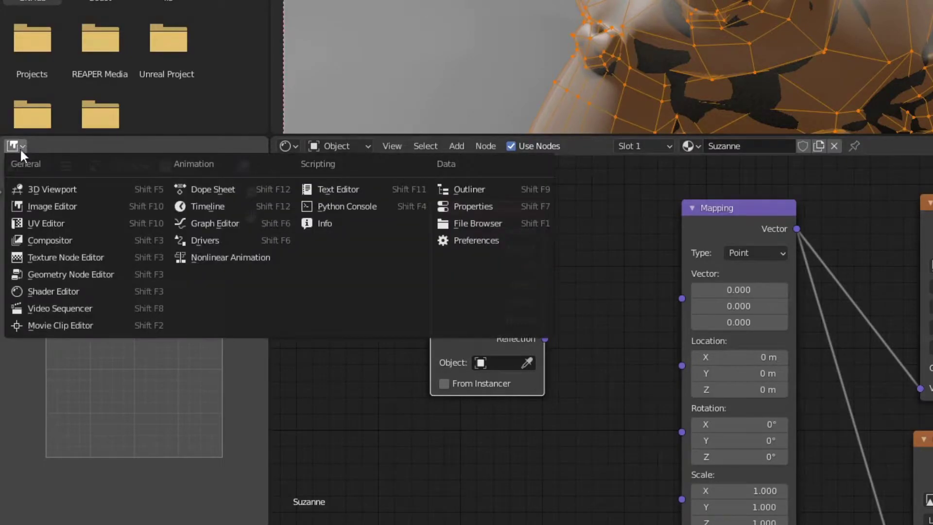
left_click(63, 223)
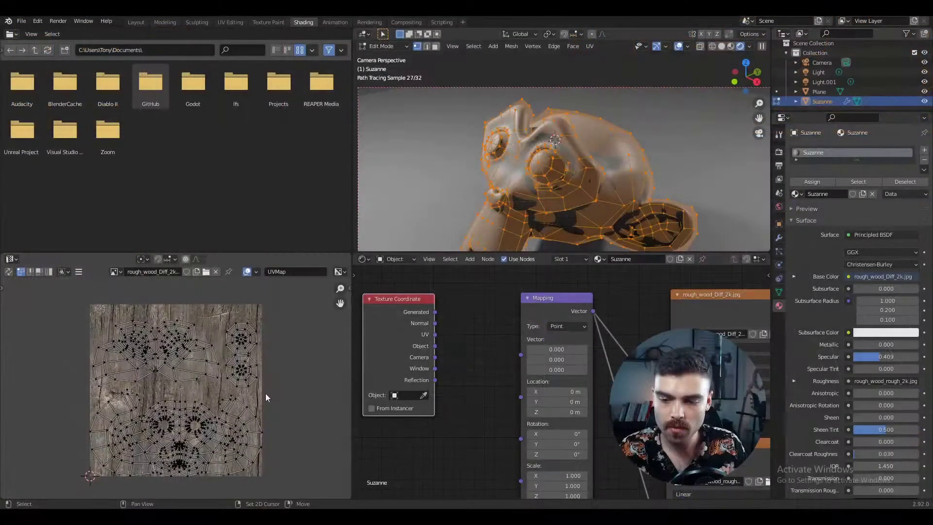
middle_click_drag(178, 378, 178, 412, "ctrl")
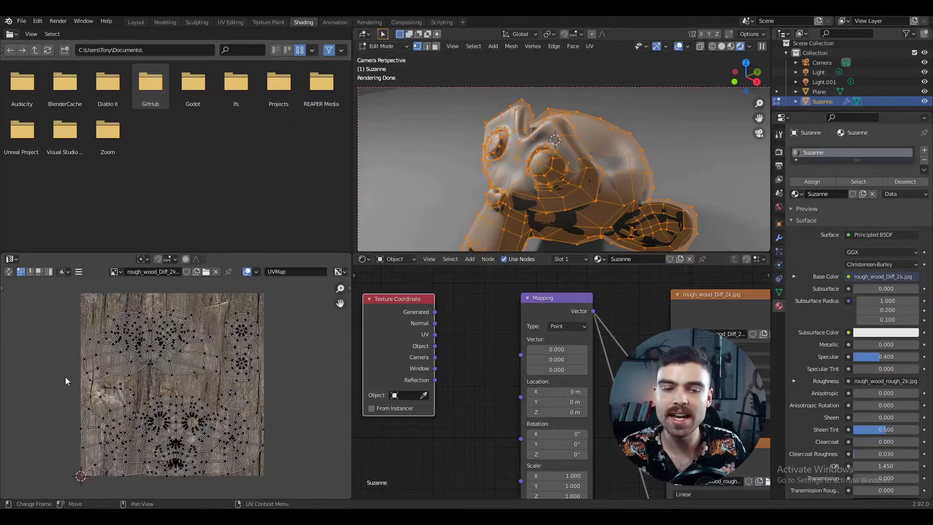
key("a")
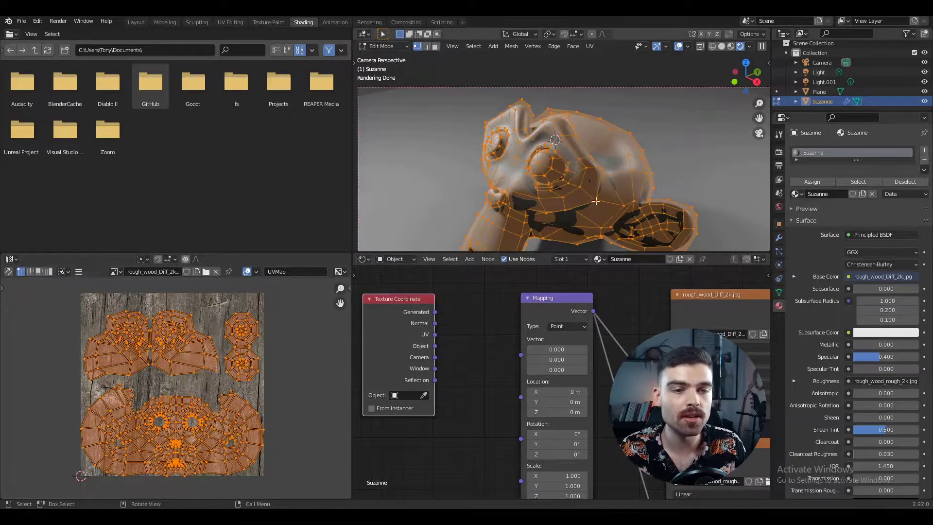
left_click_drag(591, 248, 592, 286)
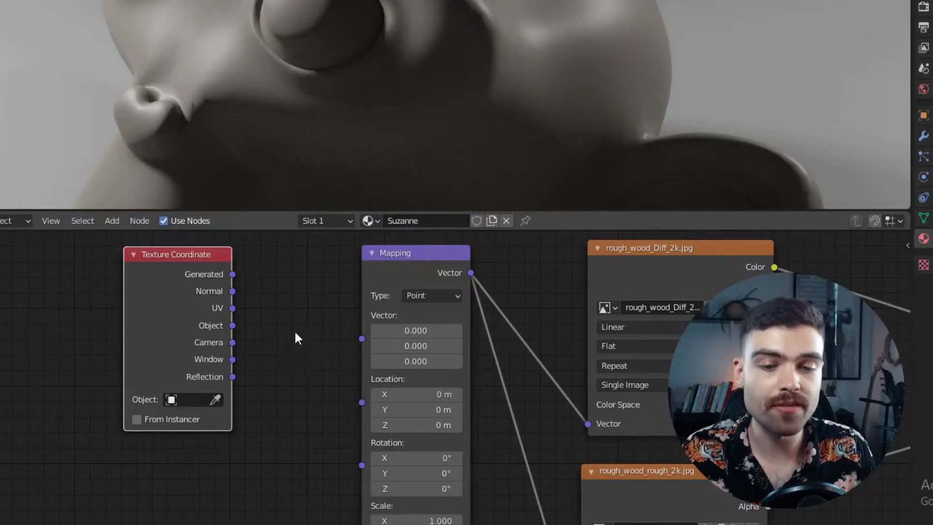
Connect the Texture Coordinate node's UV output to the Mapping node's Vector input and inspect the wood texture on Suzanne
left_click(233, 308)
left_click_drag(233, 308, 363, 339)
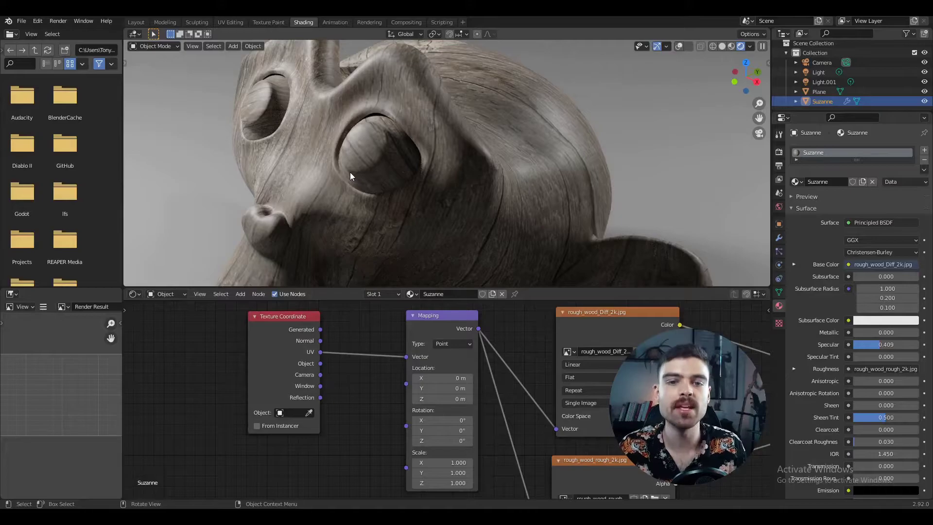
middle_click_drag(350, 172, 369, 160)
middle_click_drag(382, 394, 356, 386)
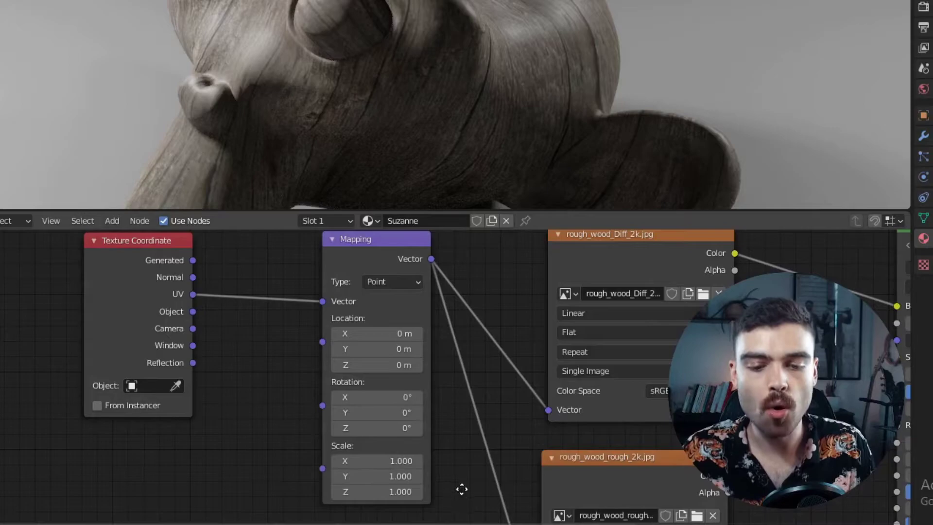
Try a much larger uniform Scale of about 11.1 on the Mapping node's X, Y and Z
middle_click_drag(462, 488, 424, 446)
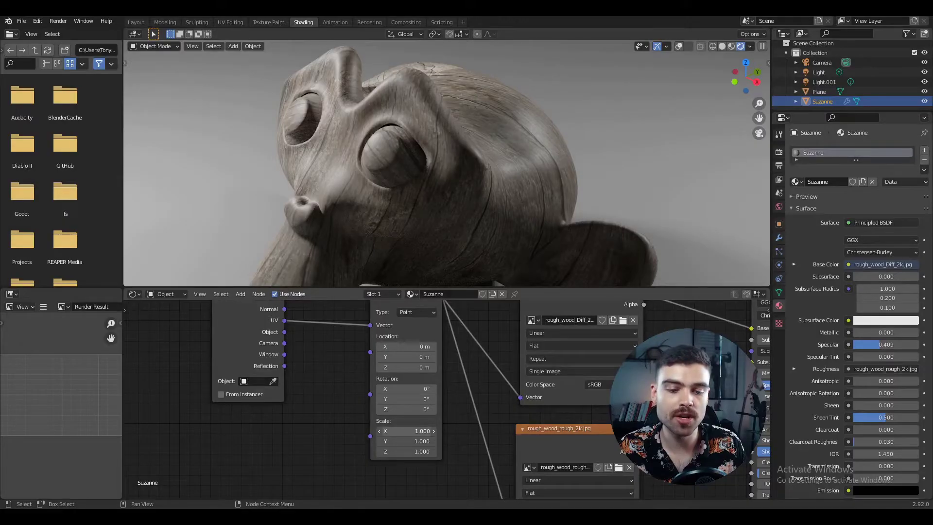
left_click_drag(406, 431, 426, 451)
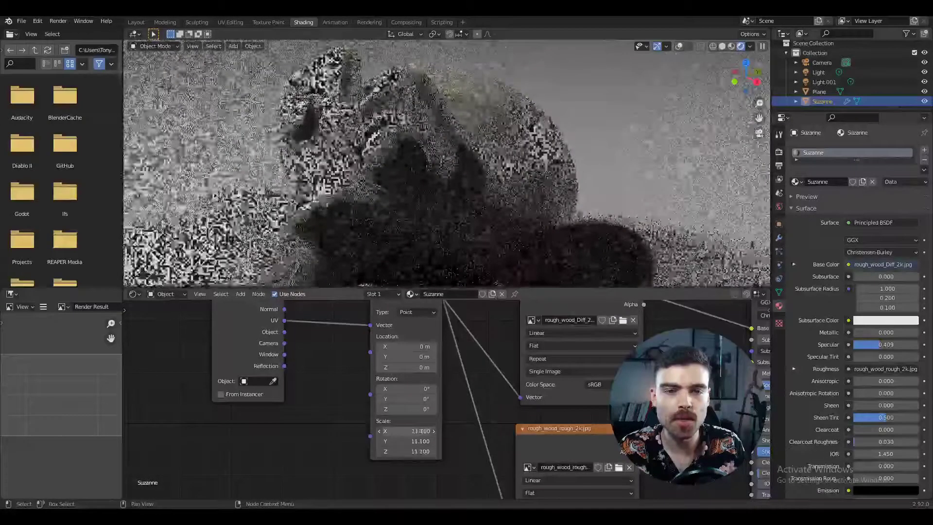
scroll(409, 406, "down", 1)
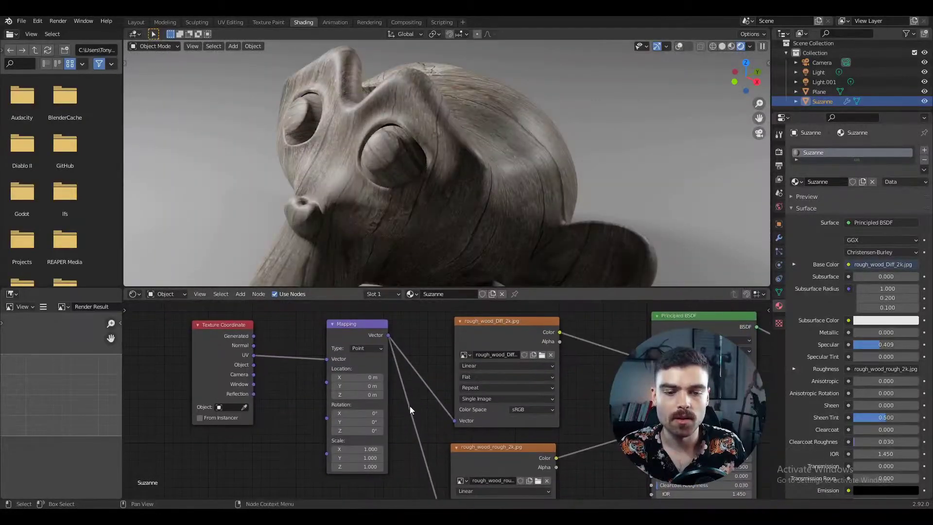
Preview the diffuse texture alone on Suzanne through a Viewer and set the Mapping node's X, Y and Z Scale to 2.330
left_click(514, 328)
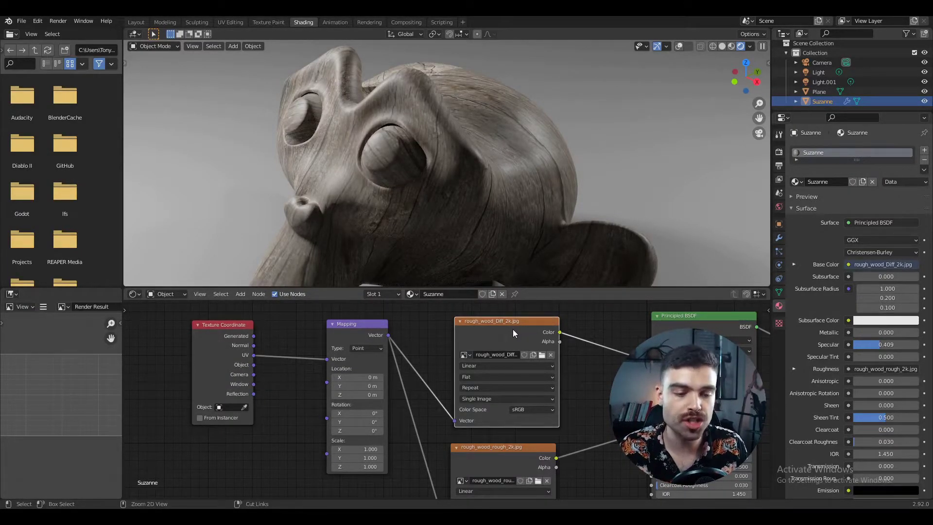
left_click(512, 328, "ctrl+shift")
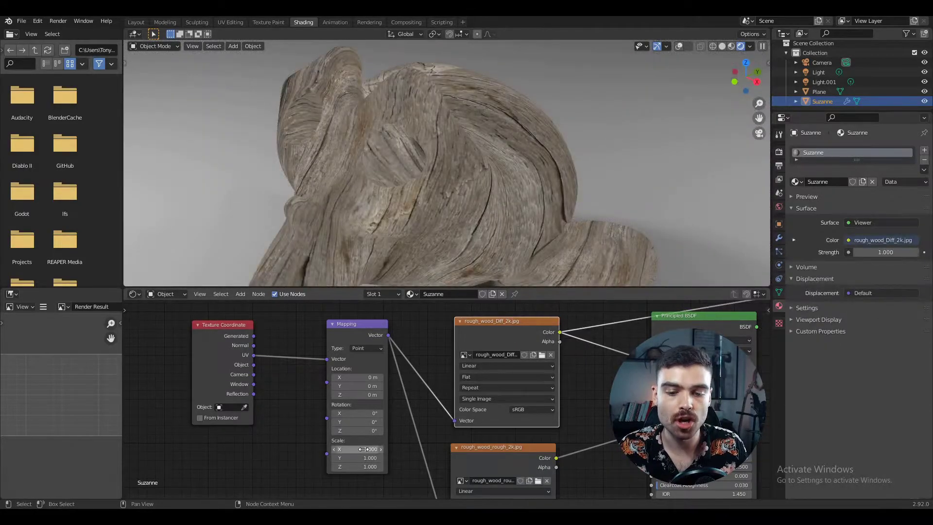
left_click_drag(370, 449, 472, 466)
scroll(458, 157, "up", 2)
left_click_drag(450, 219, 442, 235)
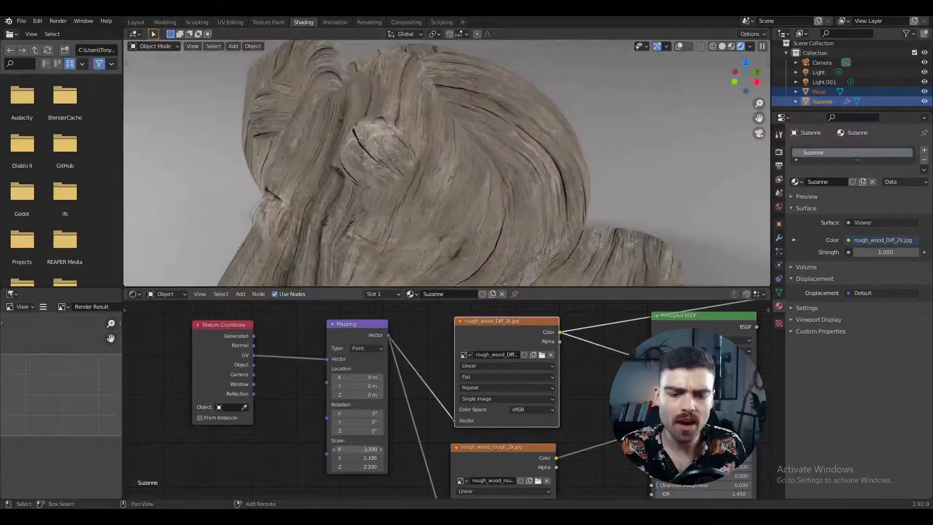
Set the Mapping node's X, Y and Z Scale to 3
left_click(368, 448)
type("3")
key("Return")
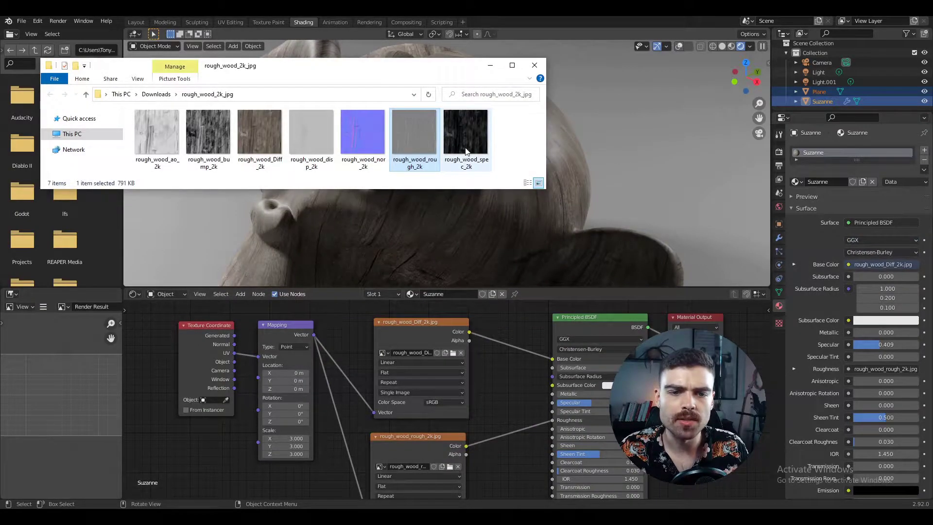
Add the rough_wood_spec_2k image below the roughness texture, reposition the mapping nodes beside it, and connect Mapping's Vector output to its Vector input
left_click(465, 146)
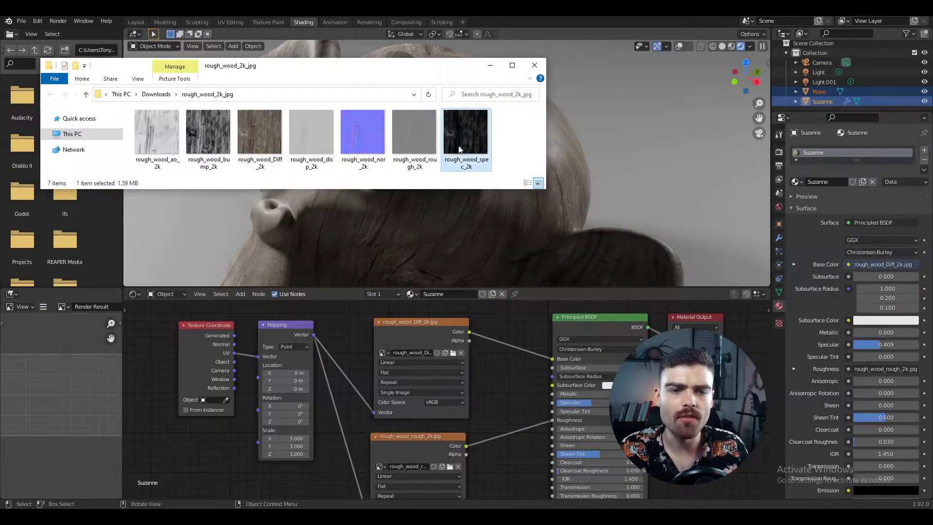
left_click_drag(468, 141, 498, 375)
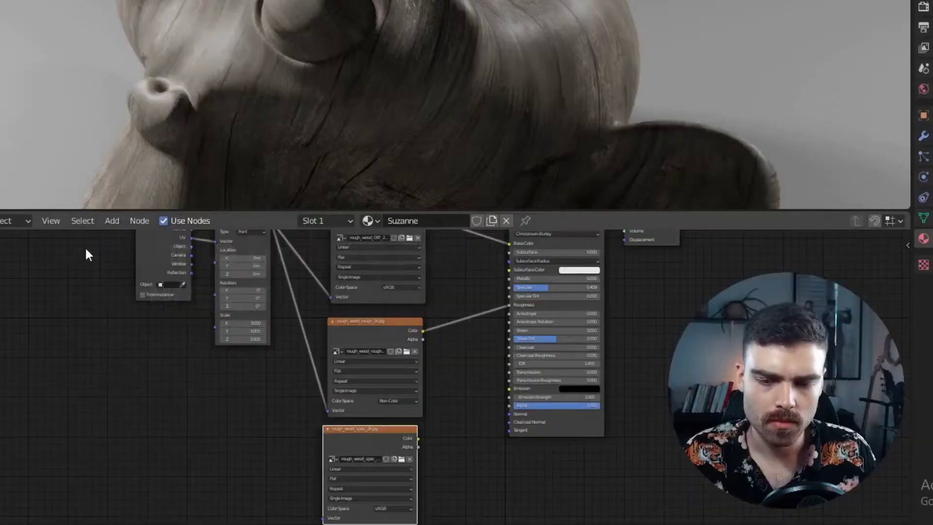
left_click_drag(85, 245, 266, 304)
key("g")
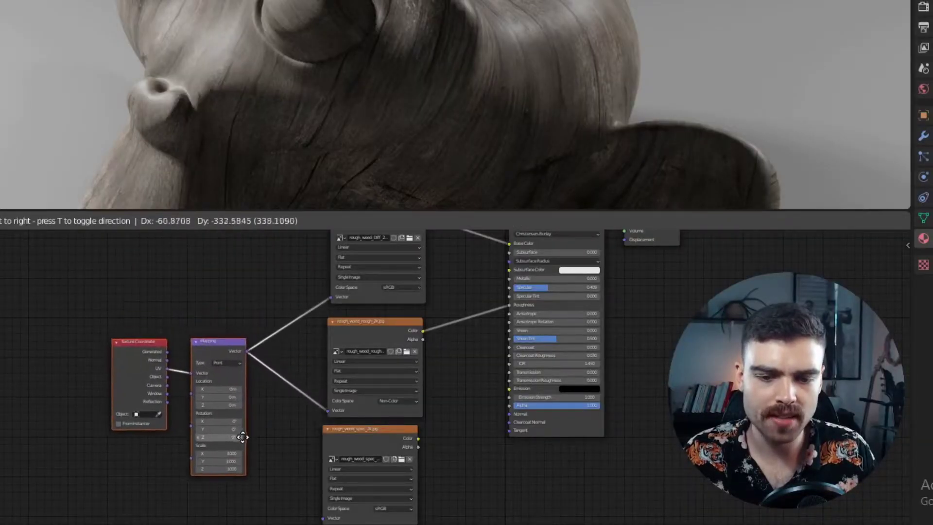
left_click(243, 437)
scroll(269, 491, "up", 2)
middle_click_drag(263, 450, 274, 301)
left_click_drag(177, 256, 280, 499)
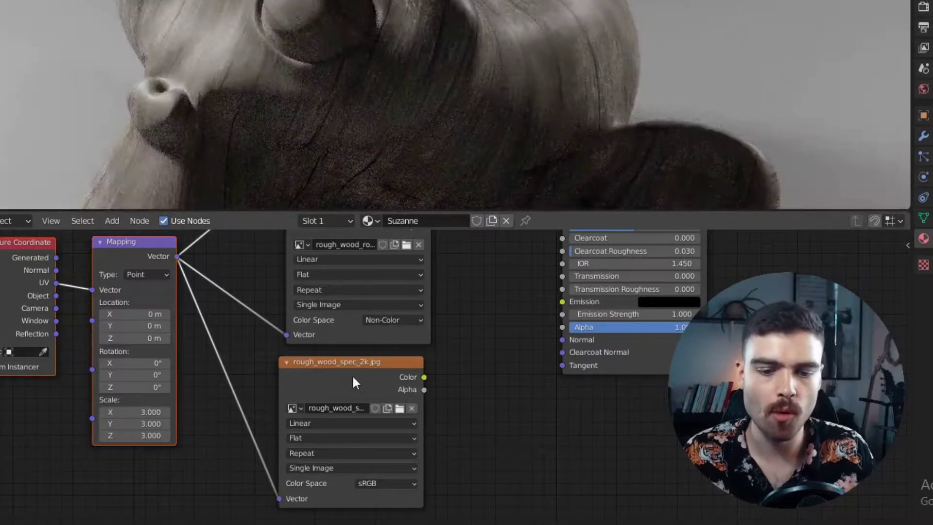
Set the specular texture's Color Space to Non-Color and connect its Color output to the Principled BSDF's Specular input
scroll(353, 376, "right", 5, "ctrl")
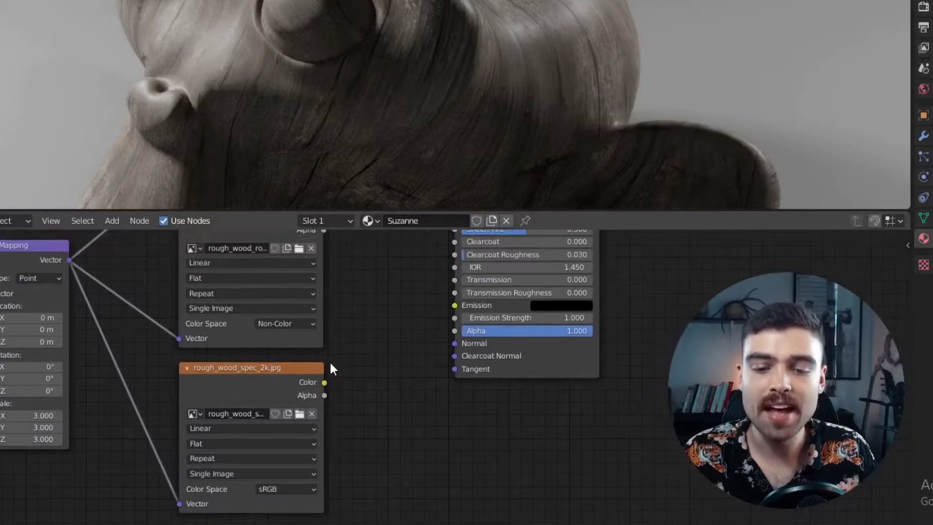
middle_click_drag(318, 449, 333, 389)
scroll(333, 389, "up", 2)
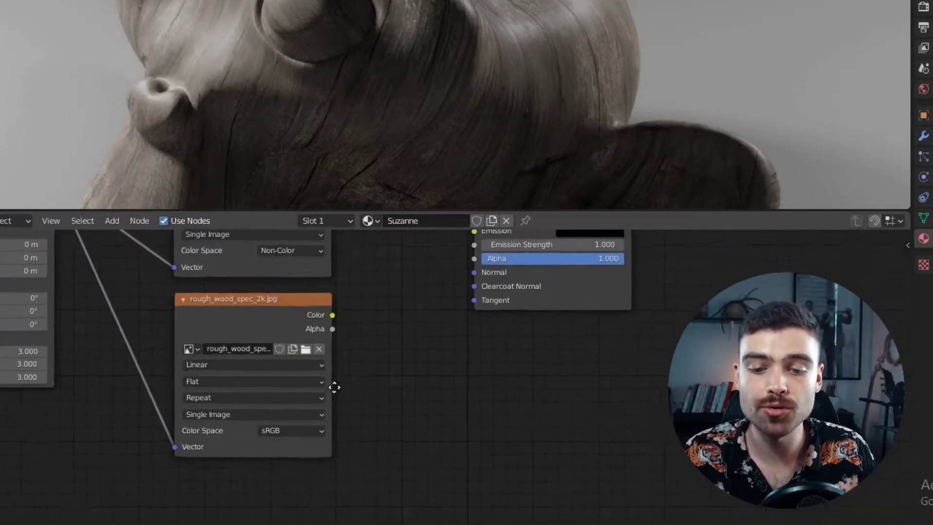
left_click(291, 431)
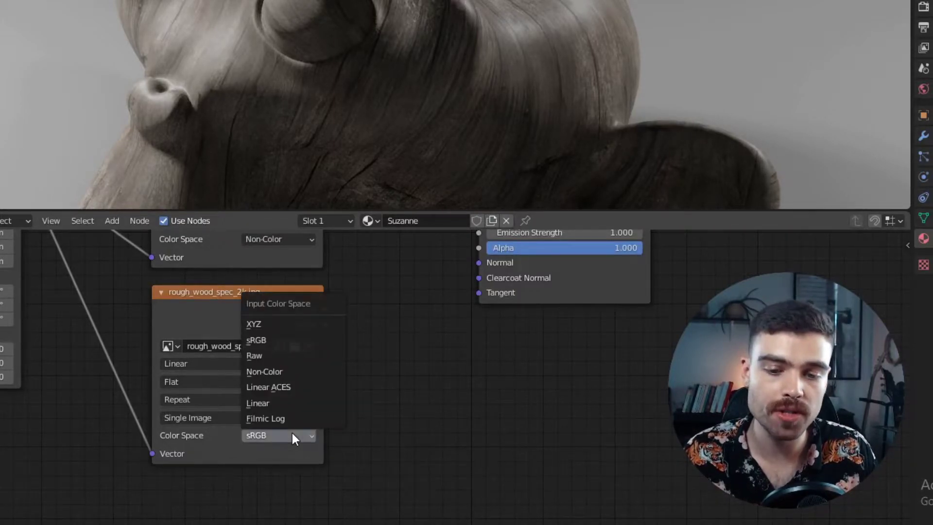
left_click(288, 371)
middle_click_drag(287, 370, 216, 447)
scroll(216, 448, "down", 2)
left_click_drag(225, 470, 327, 289)
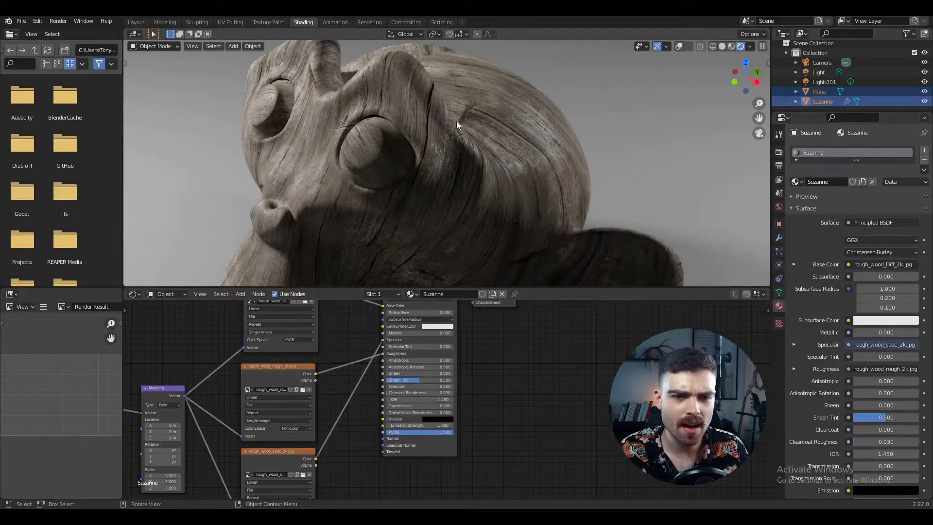
Try disconnecting the specular texture from the Principled BSDF to compare the reflections on Suzanne's head, and undo the disconnection
scroll(458, 125, "up", 4)
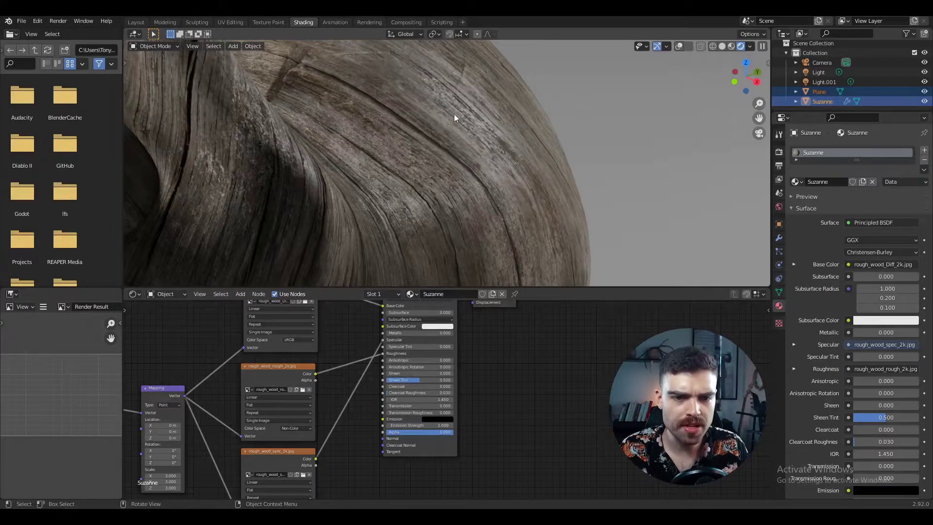
left_click_drag(383, 340, 373, 388)
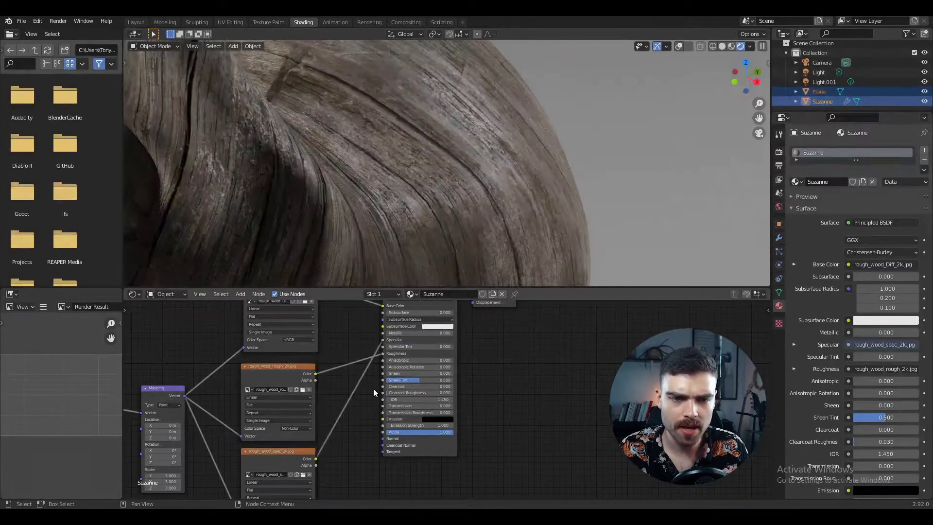
key("ctrl+z")
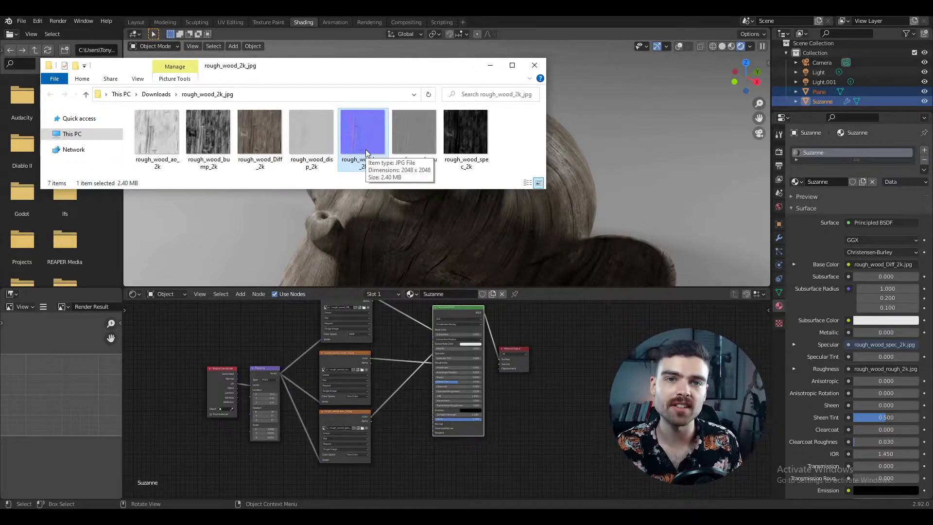
Add the rough_wood_nor_2k image below the specular texture and connect the Mapping node's Vector output to its Vector input
left_click_drag(399, 420, 367, 466)
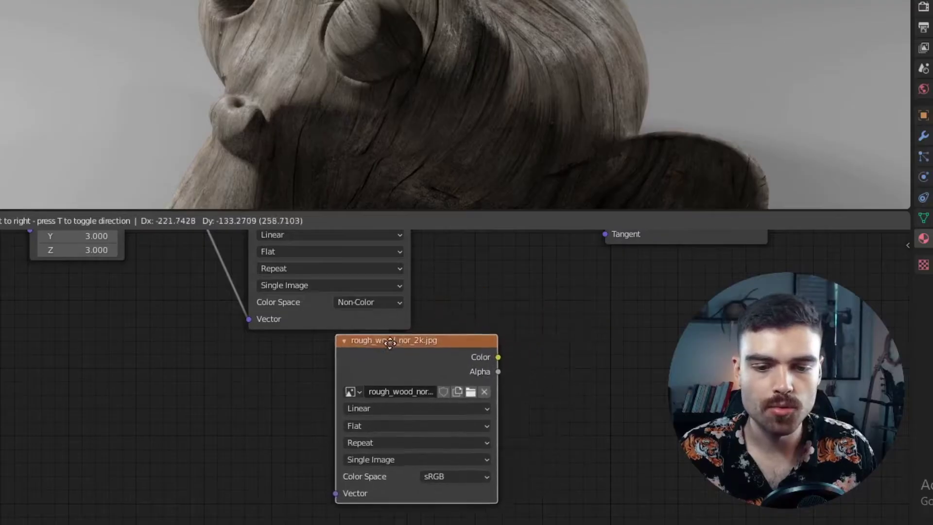
left_click(304, 346)
middle_click_drag(268, 330, 234, 349, "ctrl")
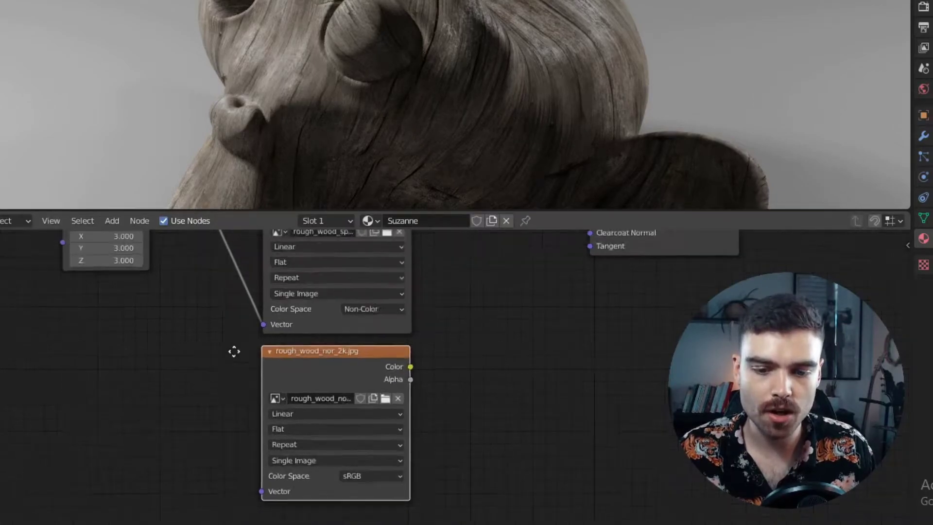
scroll(233, 349, "down", 5)
left_click_drag(199, 245, 267, 496)
scroll(410, 360, "up", 3)
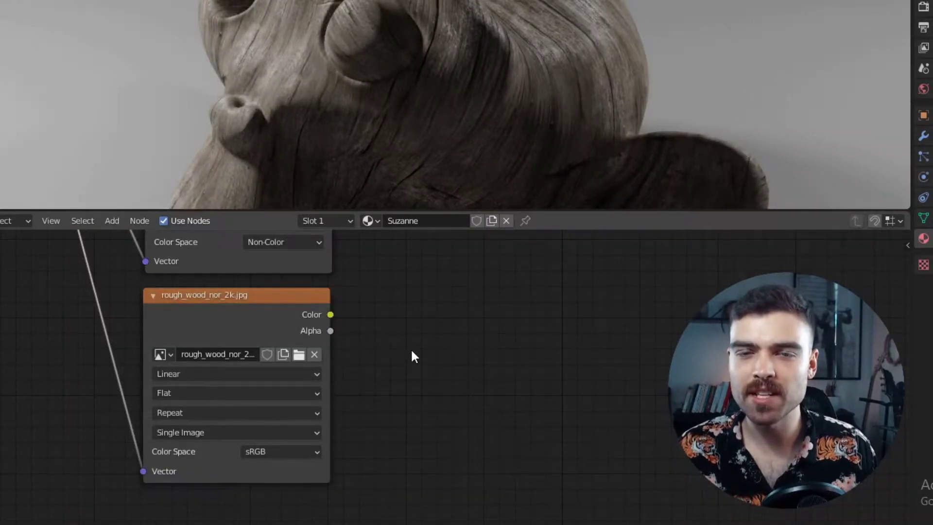
Preview the normal texture alone on Suzanne and set its Color Space to Non-Color
left_click(285, 315, "ctrl+shift")
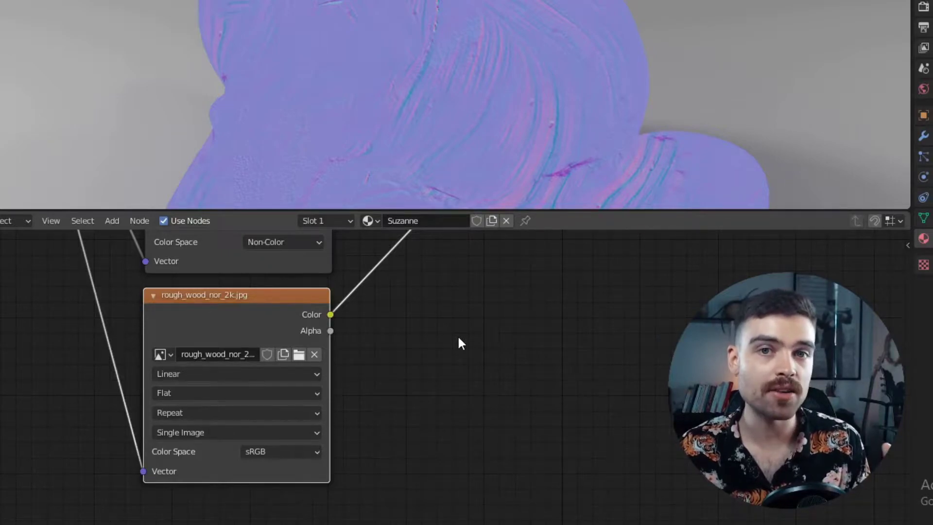
left_click(284, 449)
left_click(294, 381)
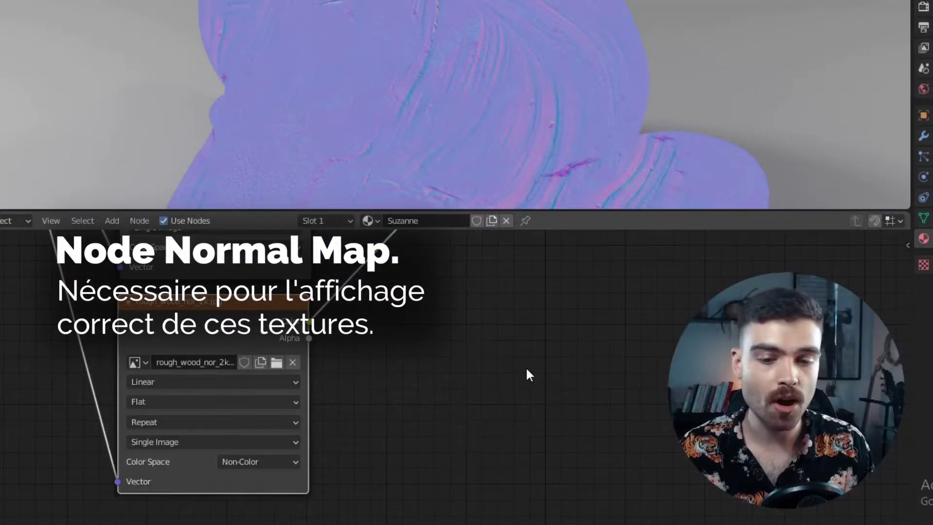
Add a Normal Map node beside the normal texture and connect the texture's Color output to the node's Color input
key("shift+a")
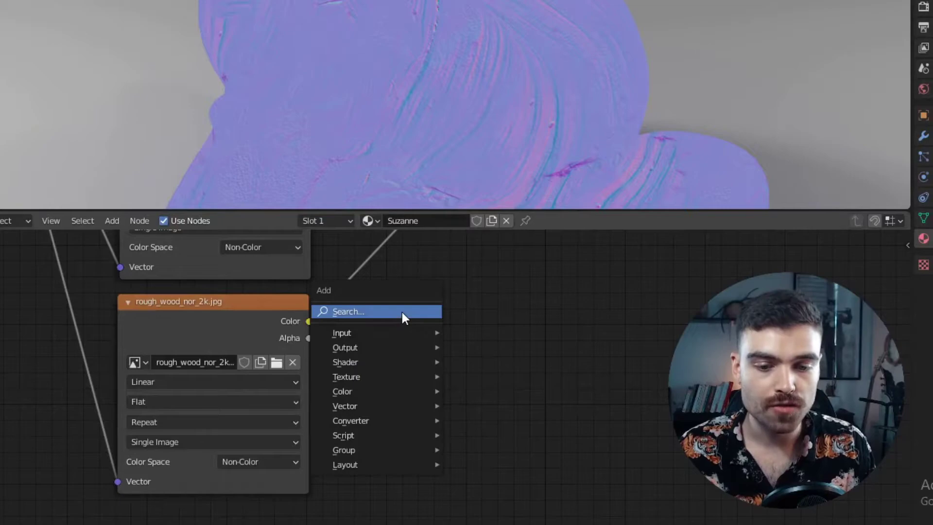
left_click(403, 313)
type("normal")
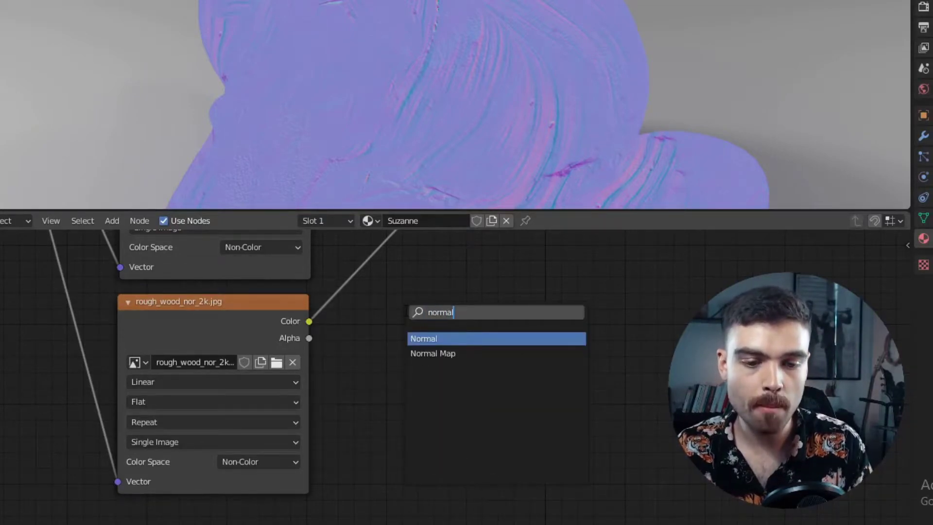
left_click(445, 353)
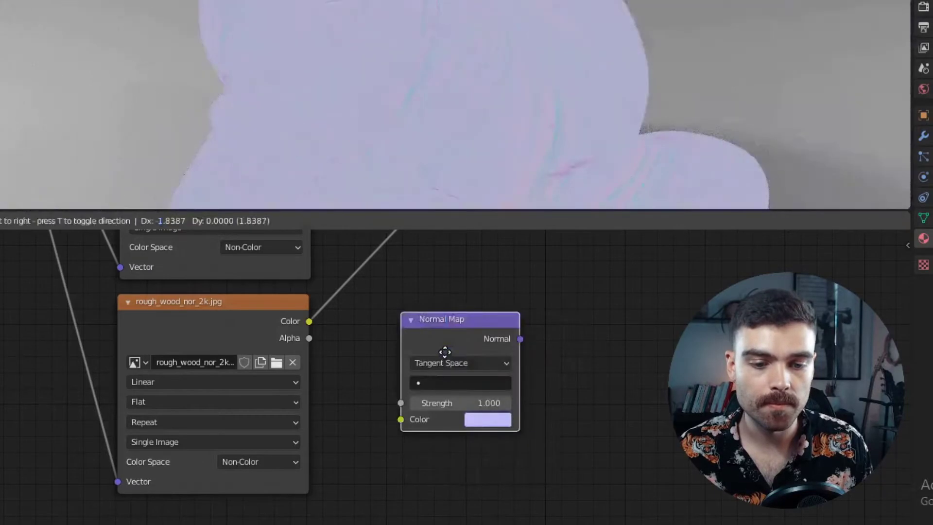
left_click(462, 327)
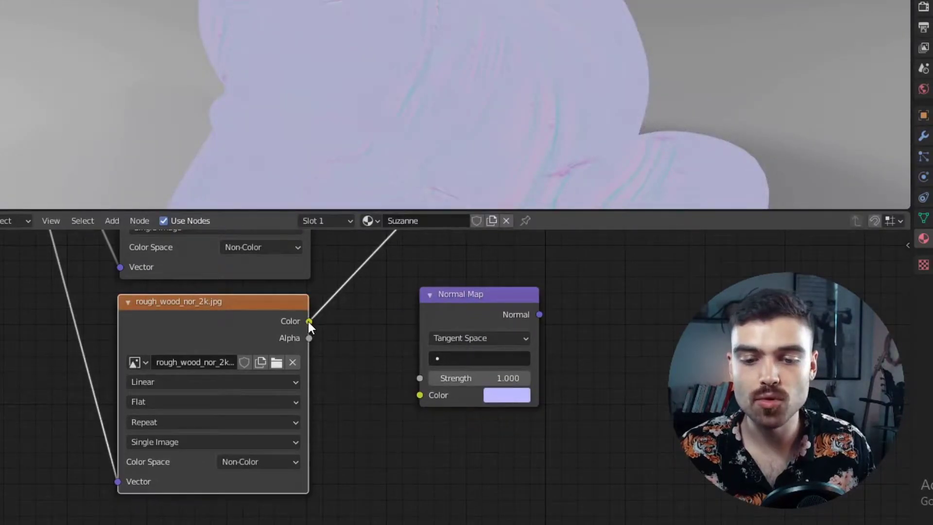
left_click_drag(309, 321, 420, 395)
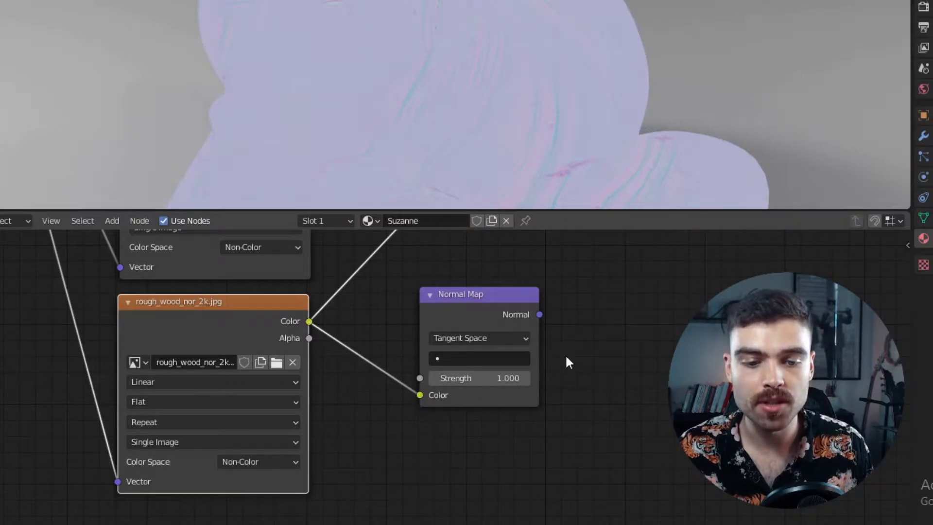
Connect the Normal Map node's Normal output to the Principled BSDF's Normal input and display the full Principled shader on Suzanne again
middle_click_drag(627, 265, 426, 340)
scroll(426, 340, "down", 3)
left_click_drag(460, 249, 533, 432)
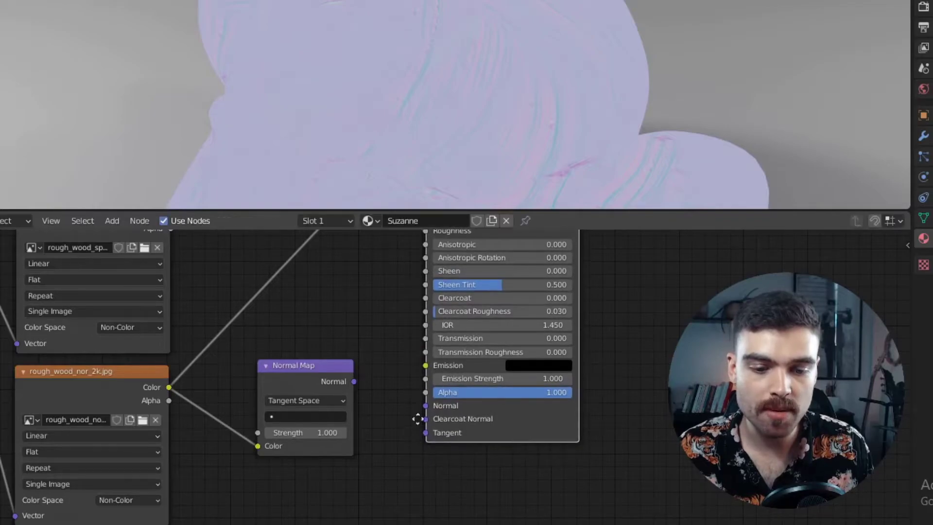
scroll(426, 372, "up", 2)
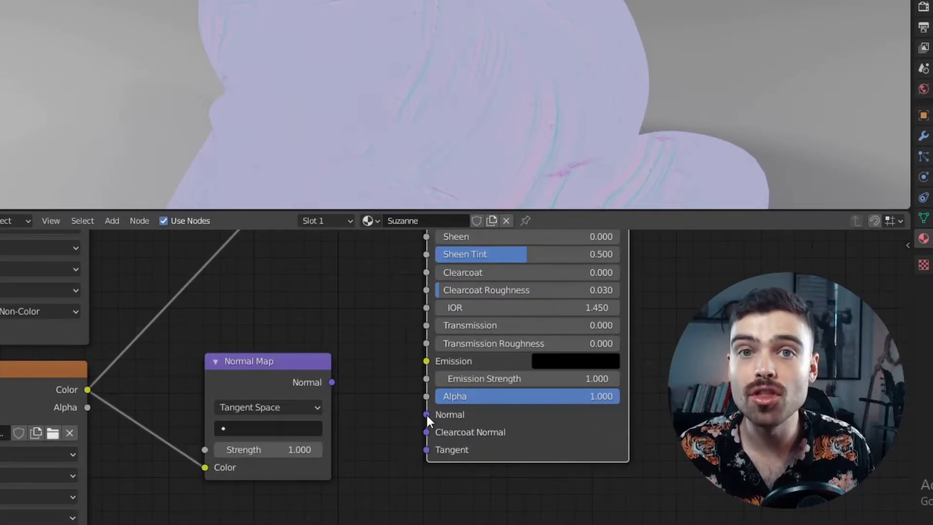
left_click_drag(332, 382, 423, 414)
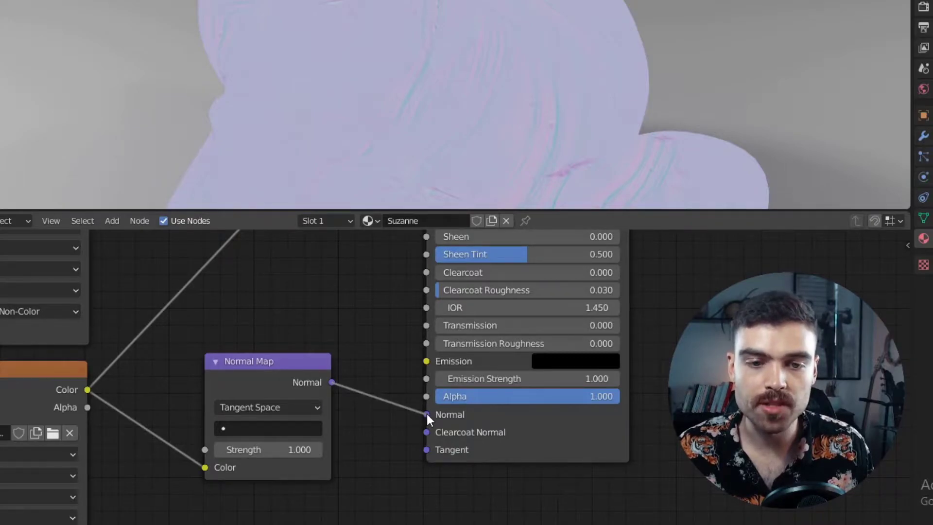
scroll(427, 412, "down", 3)
scroll(424, 340, "up", 1)
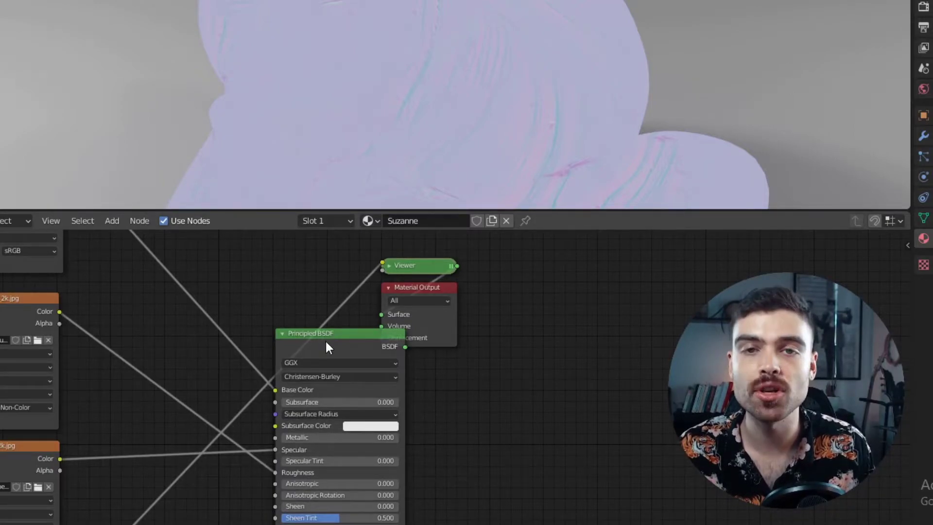
left_click(325, 339, "ctrl+shift")
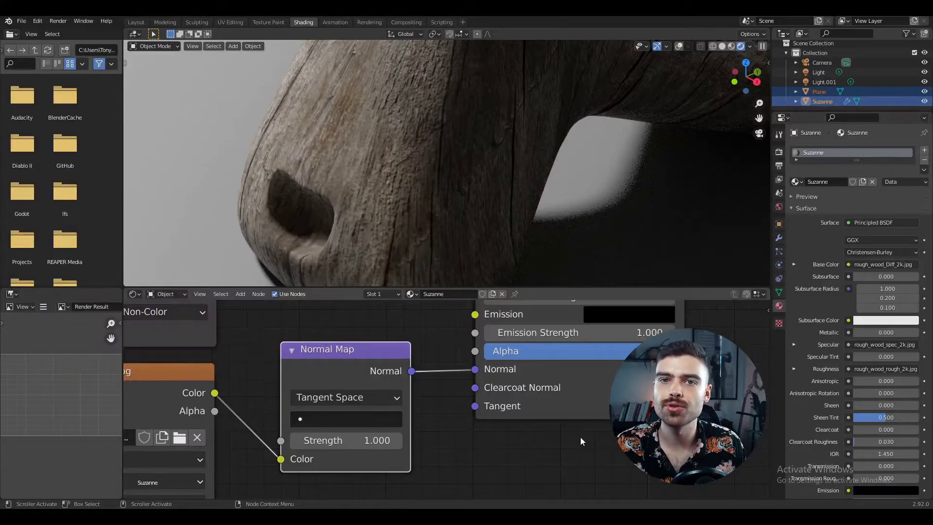
Try Normal Map Strength values of 0 and 2 to compare the relief on Suzanne's wood surface
left_click(368, 442)
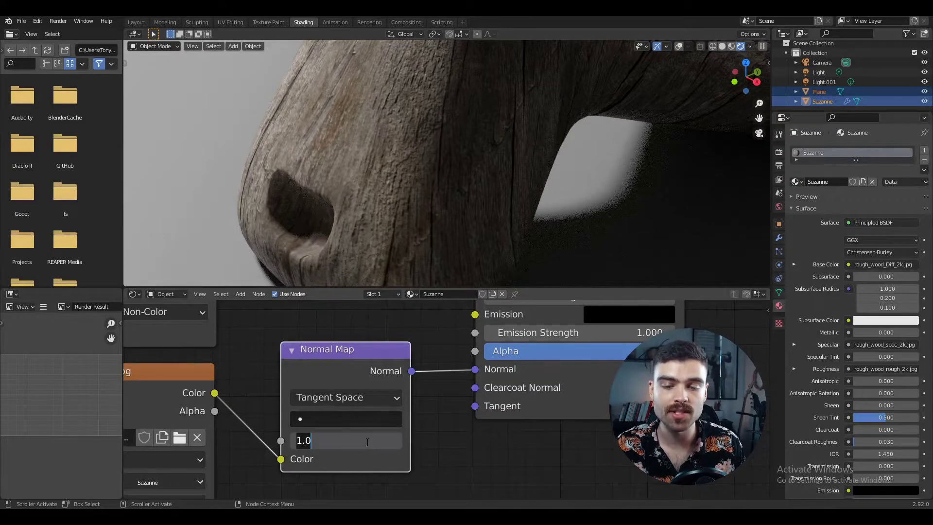
key("Return")
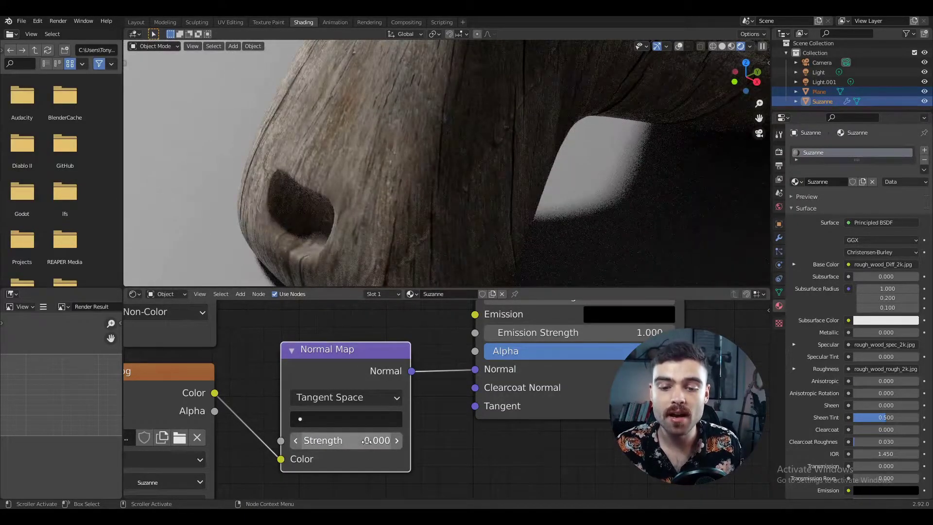
left_click(366, 440)
type("0.0")
key("BackSpace")
key("BackSpace")
key("BackSpace")
type("2")
key("Return")
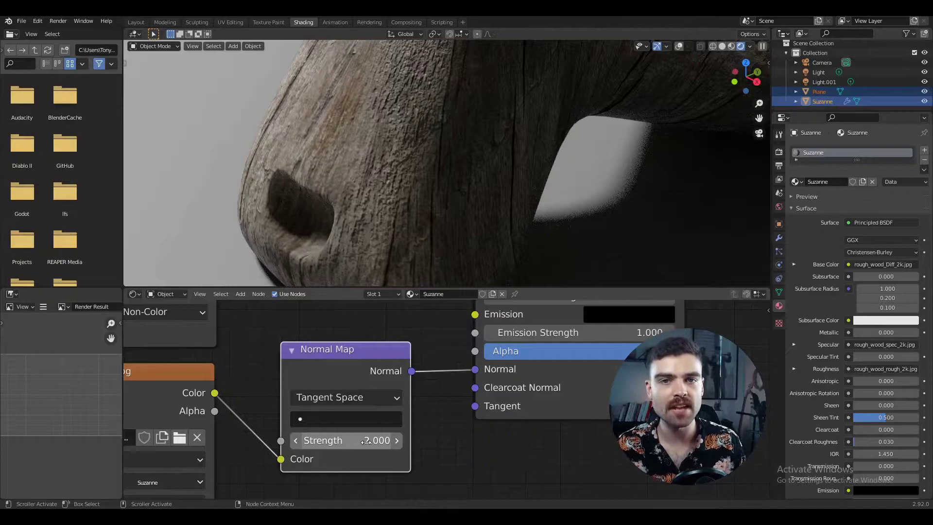
Set the Normal Map node's Strength to 0.5
left_click(366, 440)
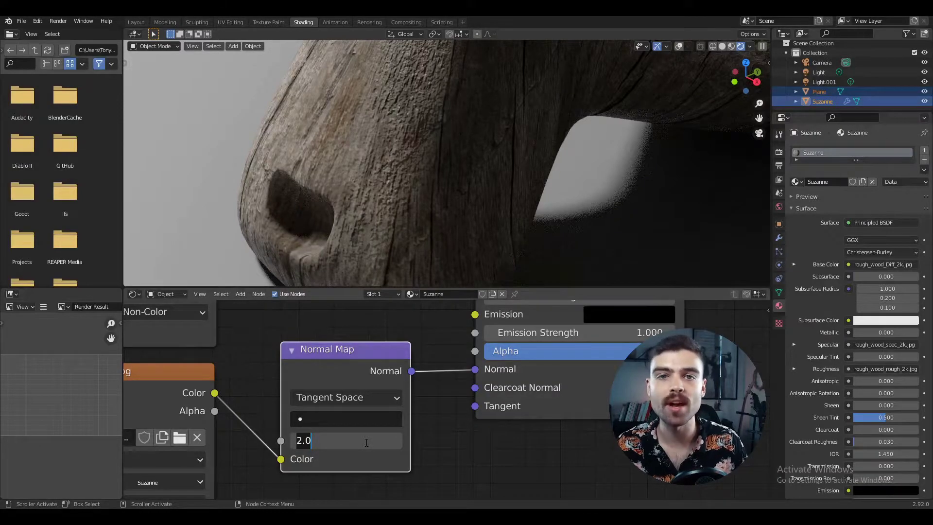
key("Escape")
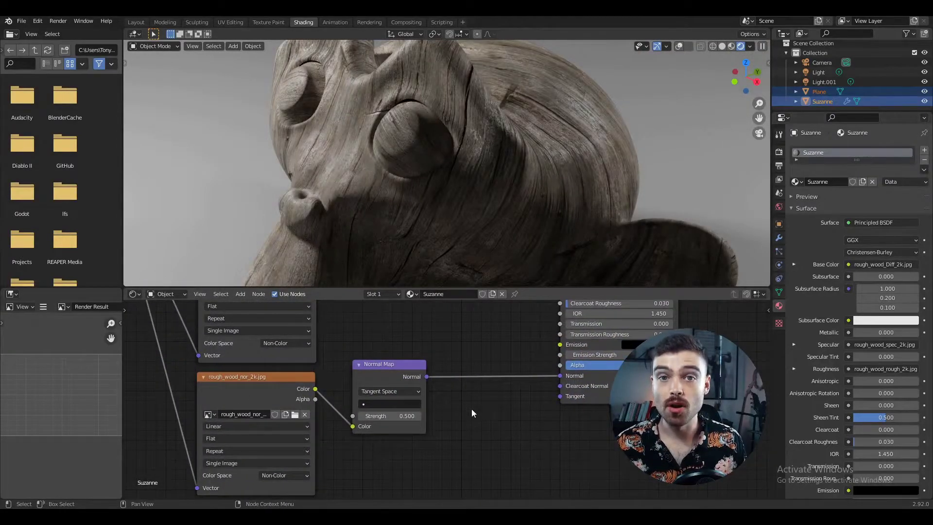
scroll(493, 444, "up", 1)
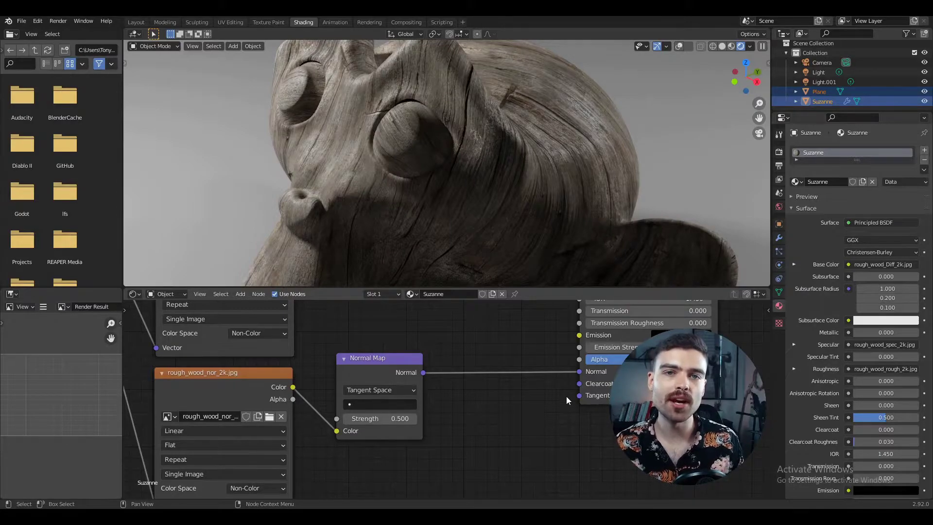
Switch to File Explorer and bring the rough_wood_bump_2k image from the rough_wood_2k_jpg folder into Blender's shader node editor
left_click(333, 459)
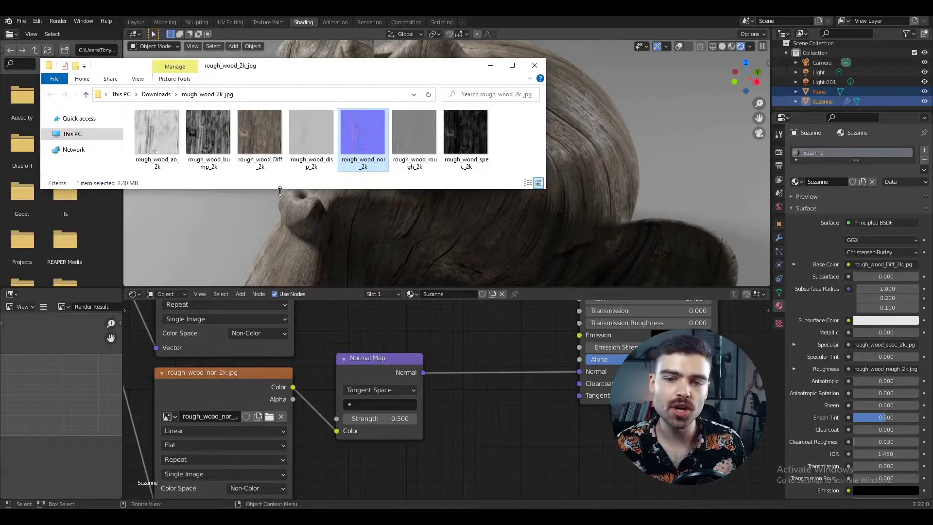
left_click(219, 160)
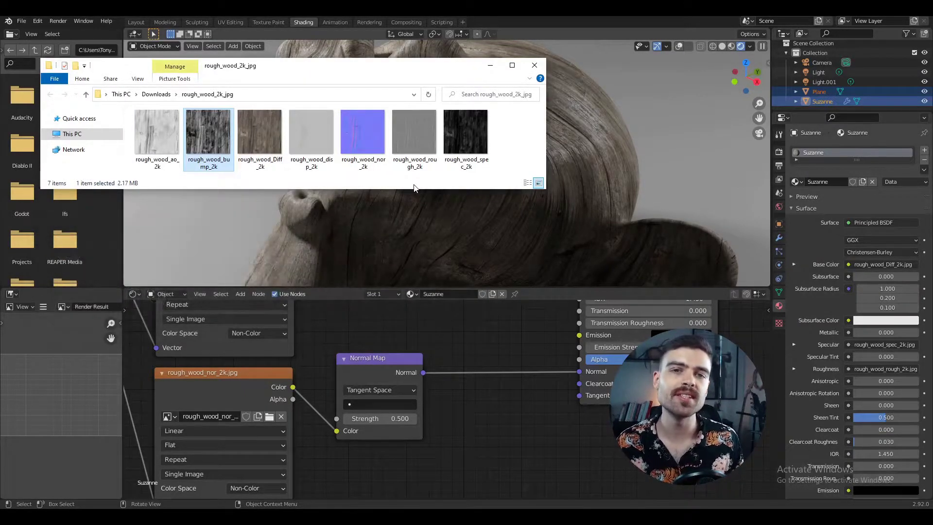
left_click(374, 163)
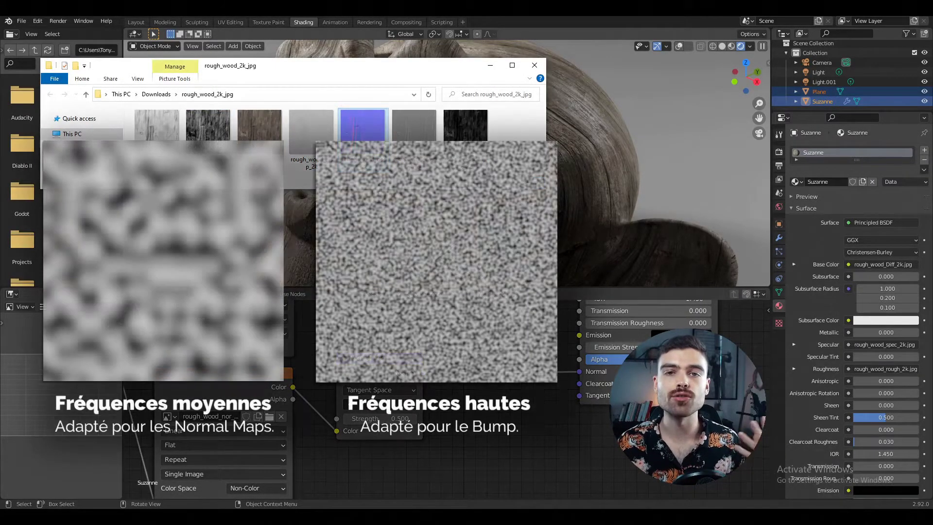
left_click(209, 160)
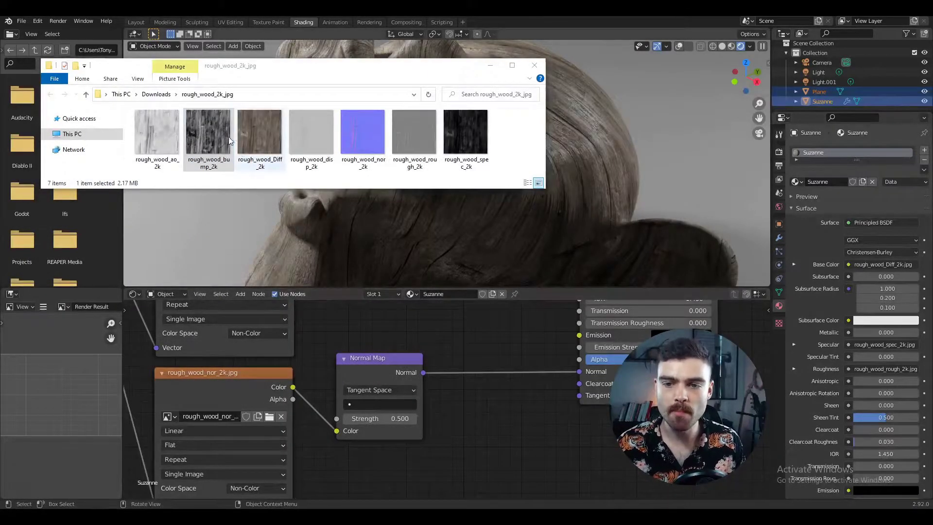
left_click(216, 146)
left_click_drag(226, 170, 527, 447)
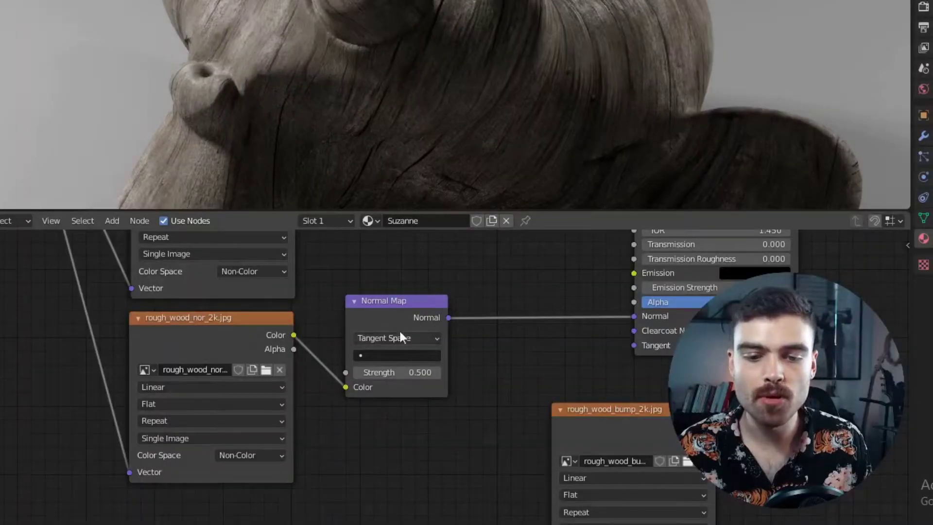
Delete the Normal Map node and place the bump texture node in its spot beside the normal texture
left_click(412, 305)
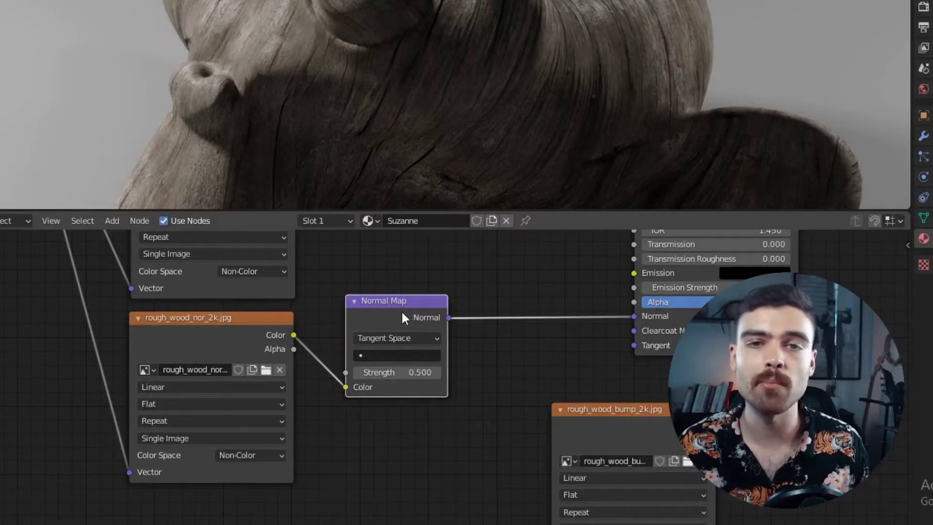
key("x")
left_click_drag(611, 421, 394, 327)
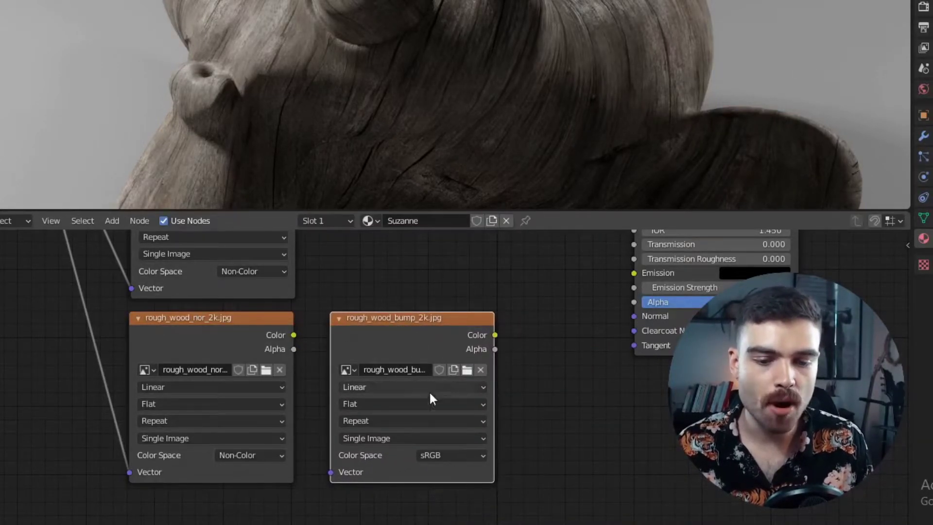
Set the bump texture's Color Space to Non-Color and move the normal texture's mapping link to the bump texture's Vector input
left_click(452, 454)
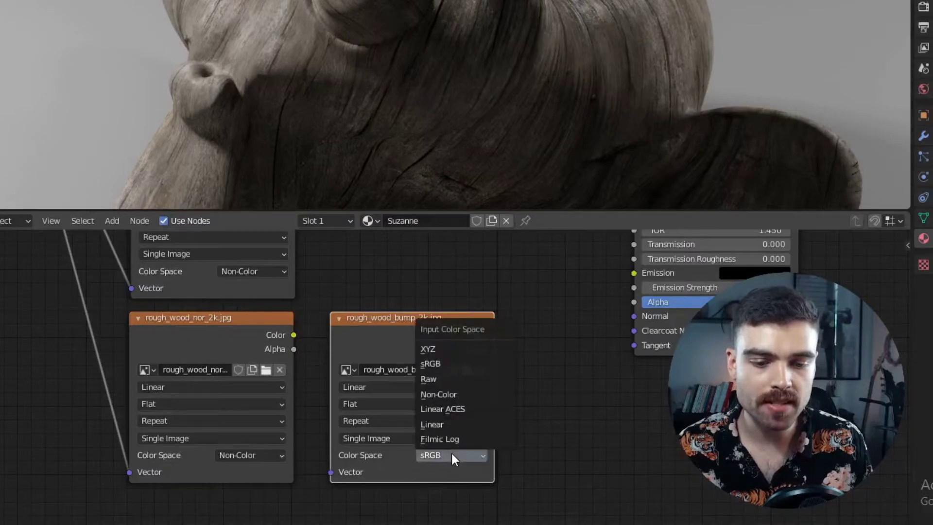
left_click(455, 398)
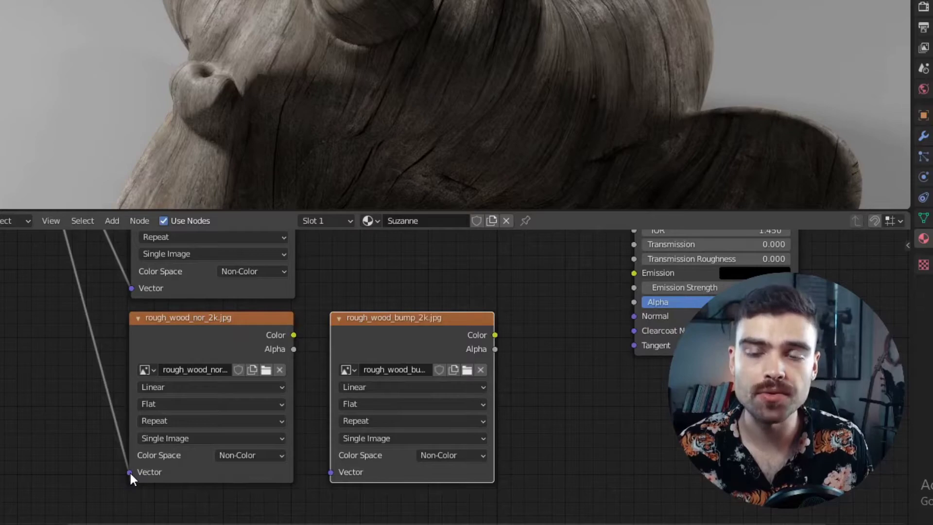
left_click_drag(130, 473, 330, 472)
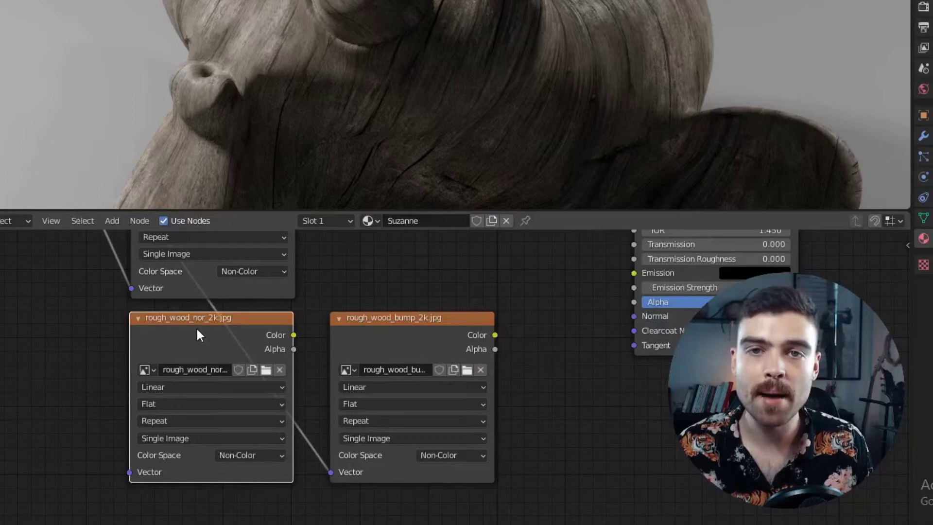
Delete the rough_wood_nor_2k.jpg texture node and move the bump texture into its place below the specular texture
key("x")
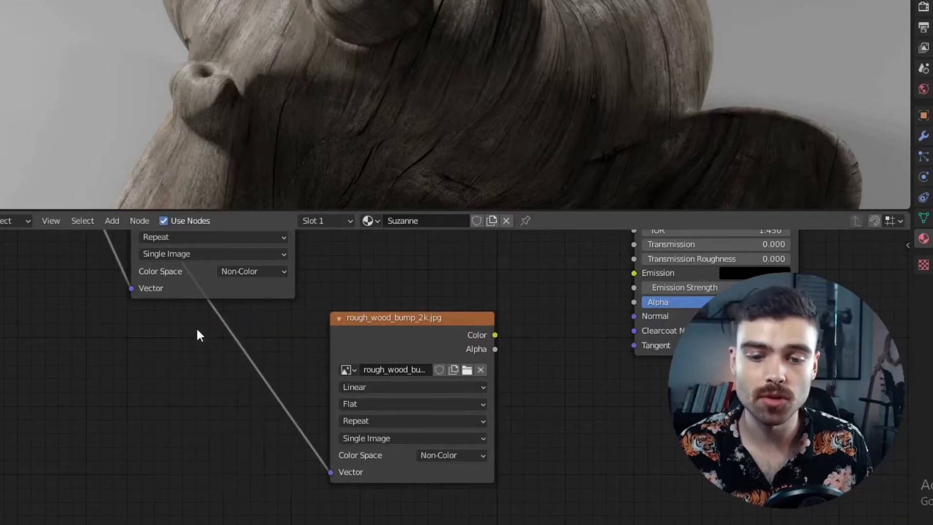
left_click(350, 340)
key("g")
left_click(52, 356)
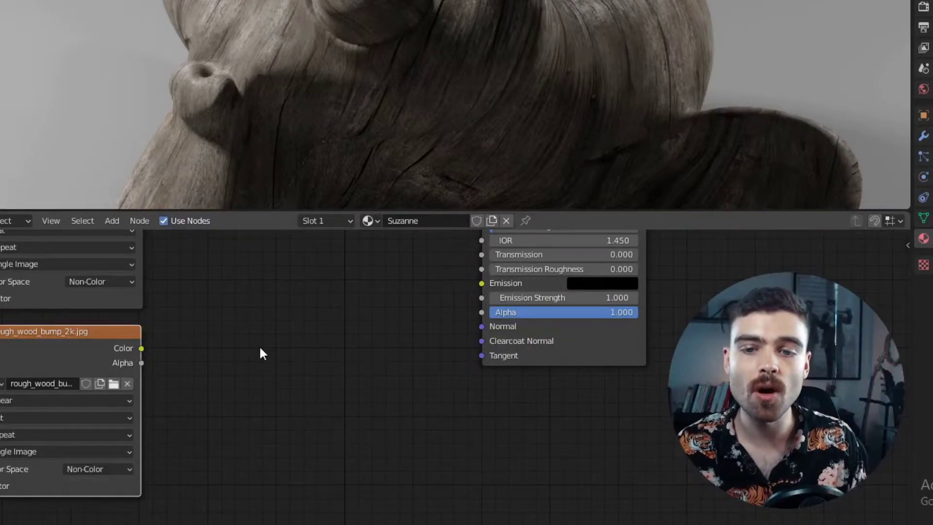
Add a Bump node between the bump texture and the Principled BSDF
key("shift+a")
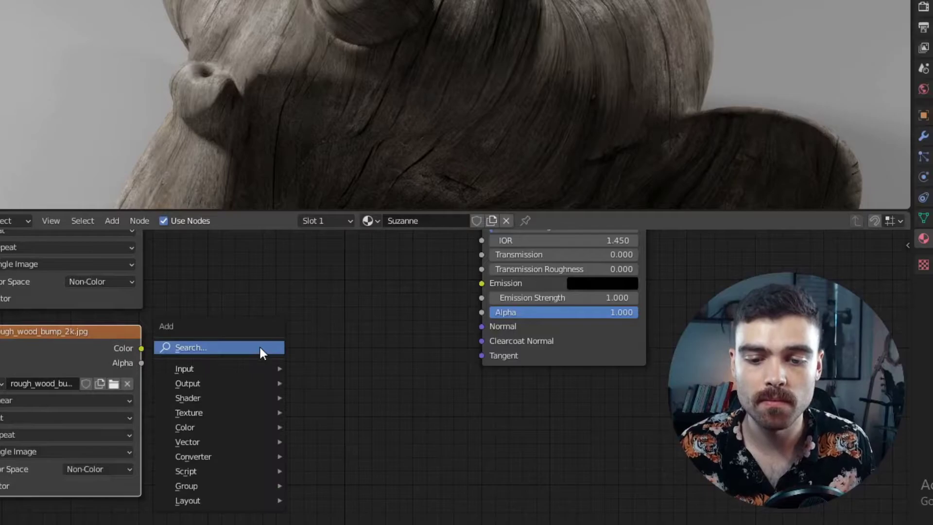
left_click(259, 348)
type("bump")
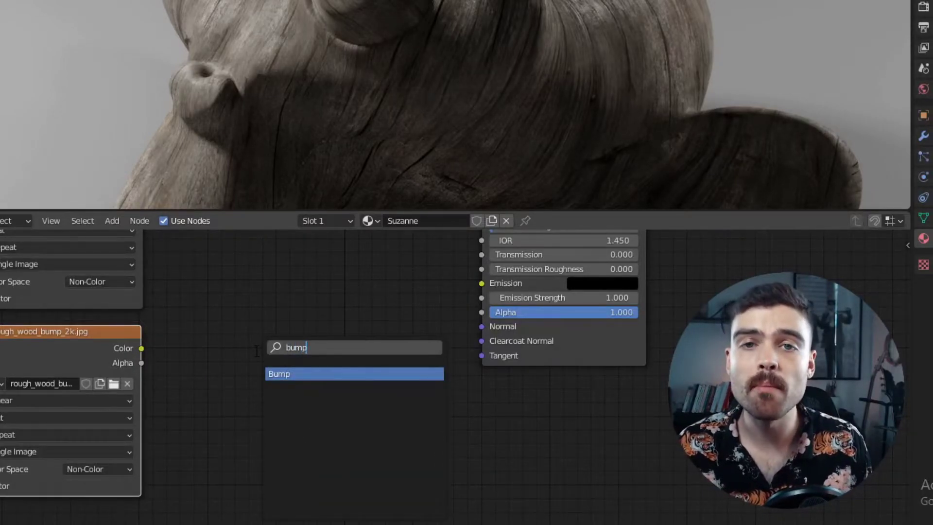
key("Return")
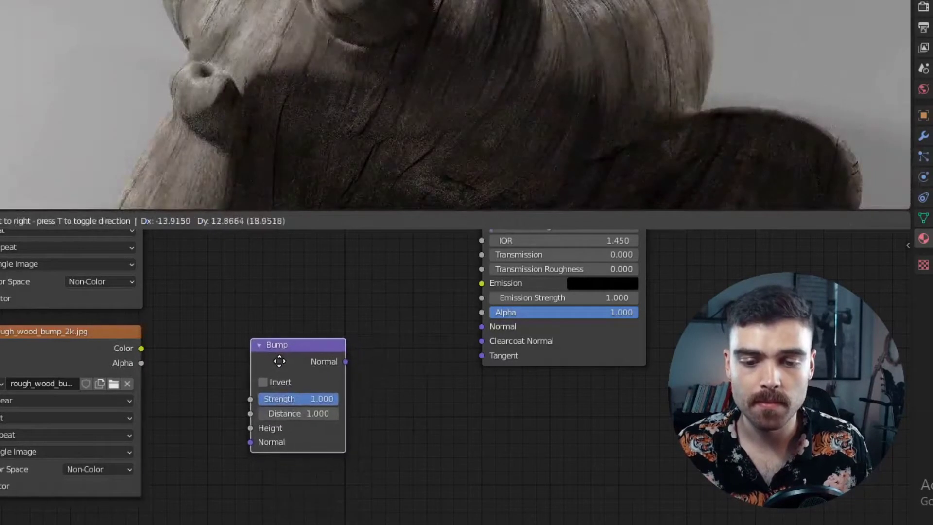
left_click(277, 358)
Connect the bump texture's Color output to the Bump node's Height input and the Bump's Normal output to the Principled BSDF's Normal input
left_click_drag(141, 348, 247, 419)
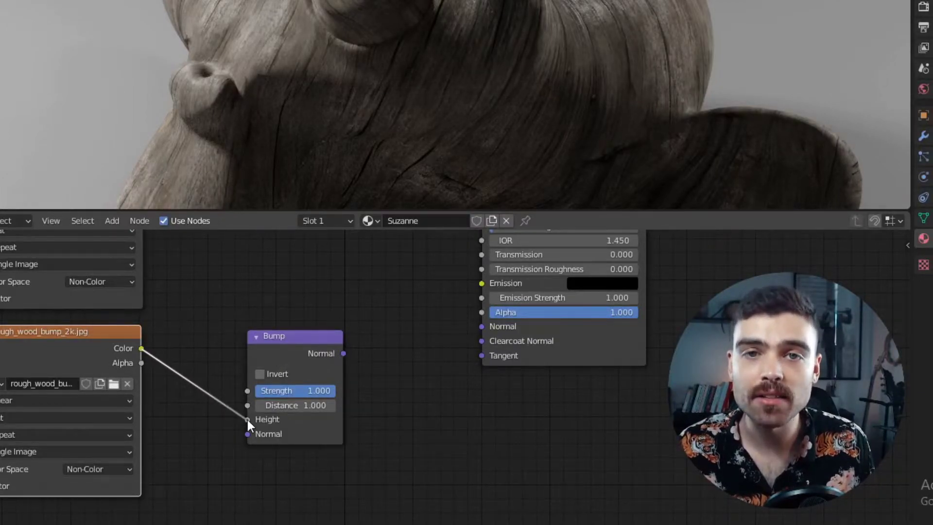
left_click_drag(343, 353, 482, 327)
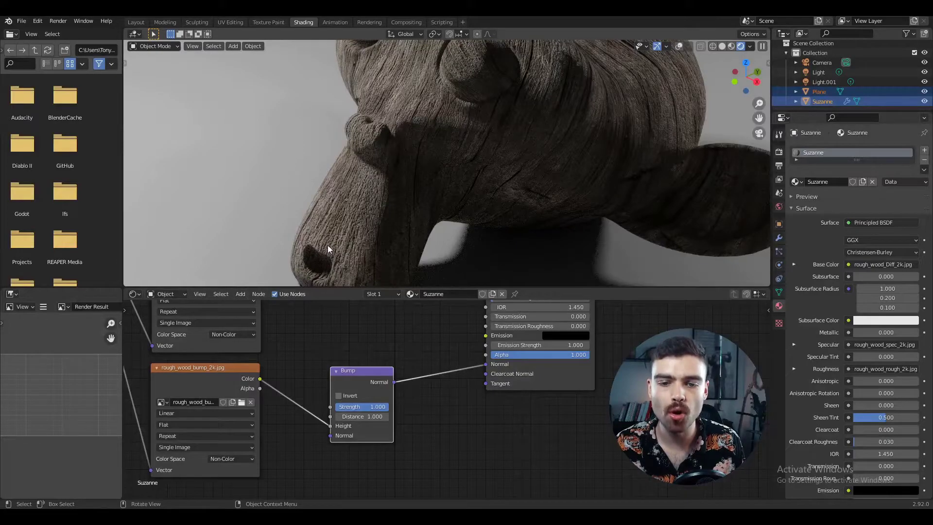
scroll(328, 246, "up", 2)
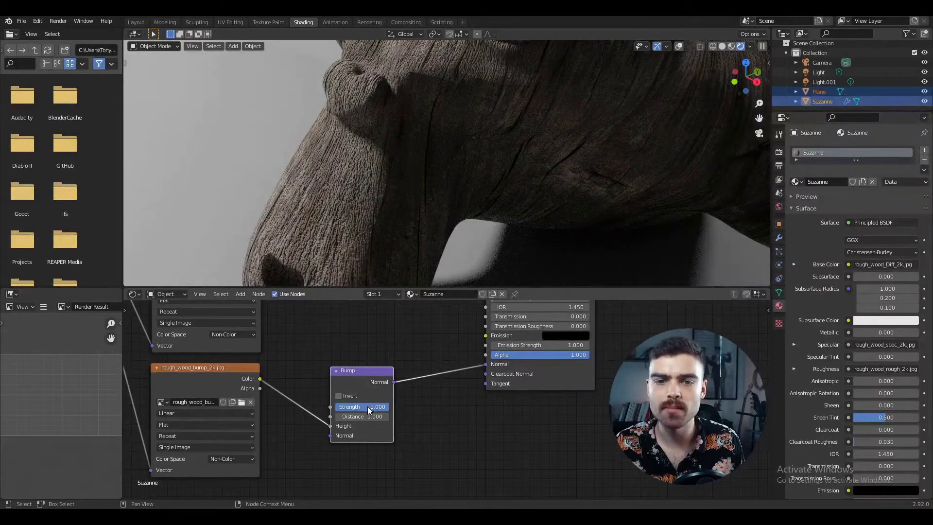
Try a Bump Strength of 0.3, settle on 0.2, and inspect the wood relief around Suzanne's eye
left_click(367, 406)
type("0.")
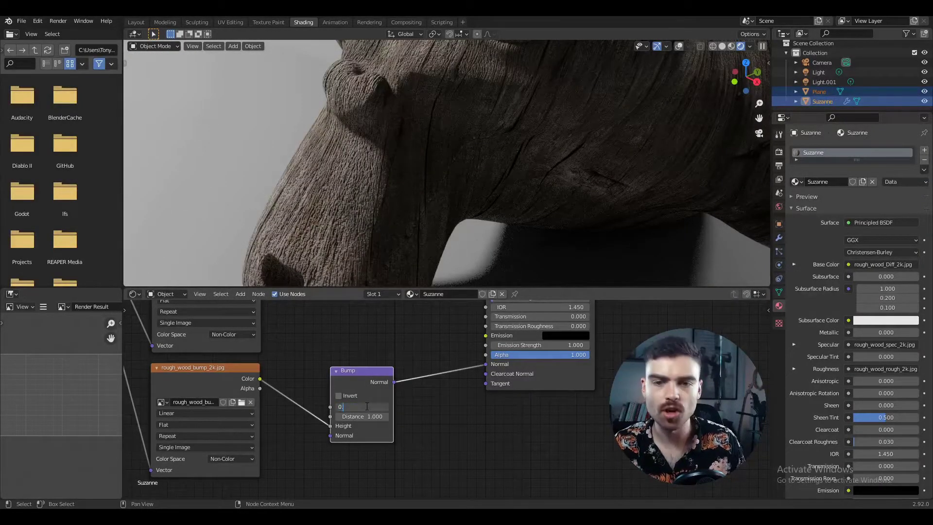
type("3")
key("Return")
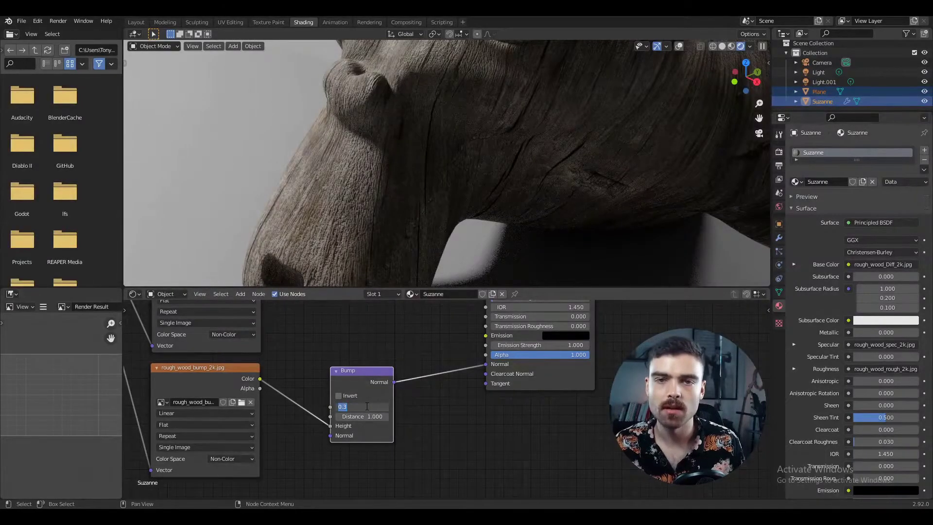
key("Return")
middle_click_drag(421, 272, 399, 86)
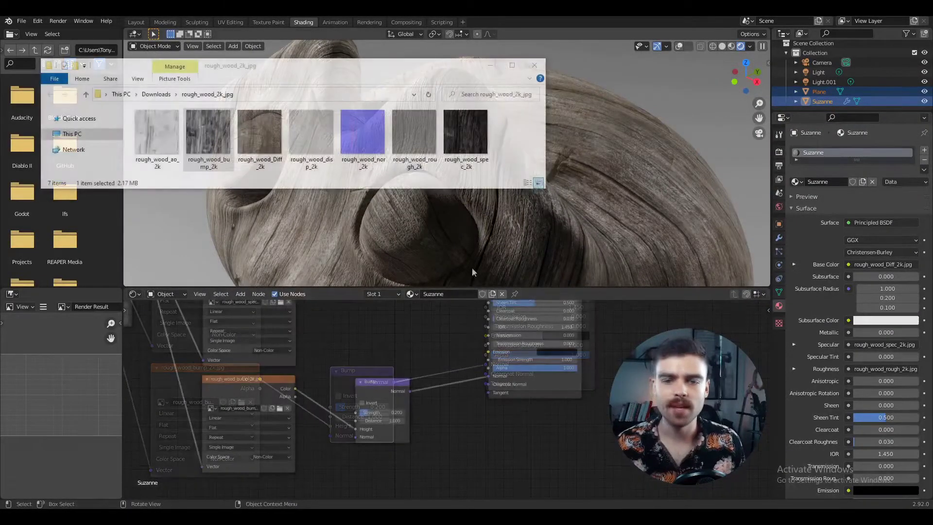
Bring the rough_wood_disp_2k image from File Explorer into Blender's node editor and place it below the bump texture
left_click(324, 167)
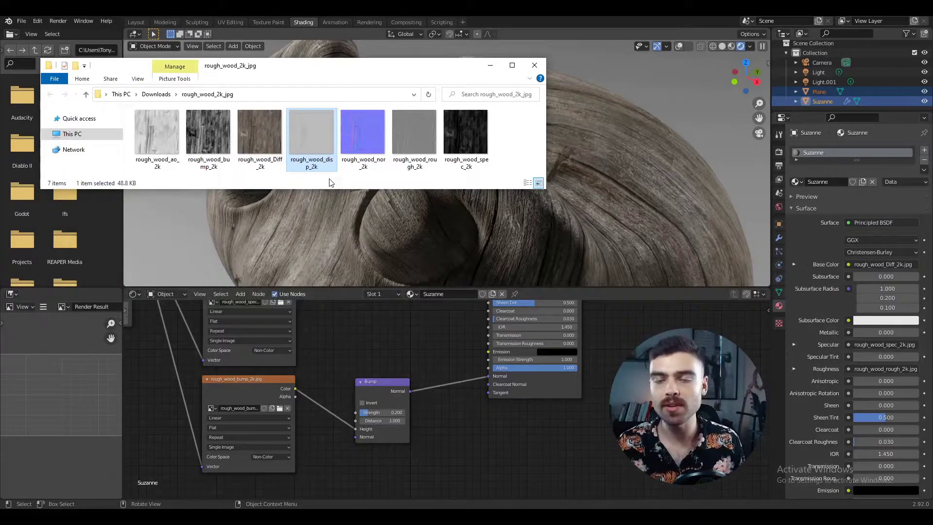
left_click(363, 141)
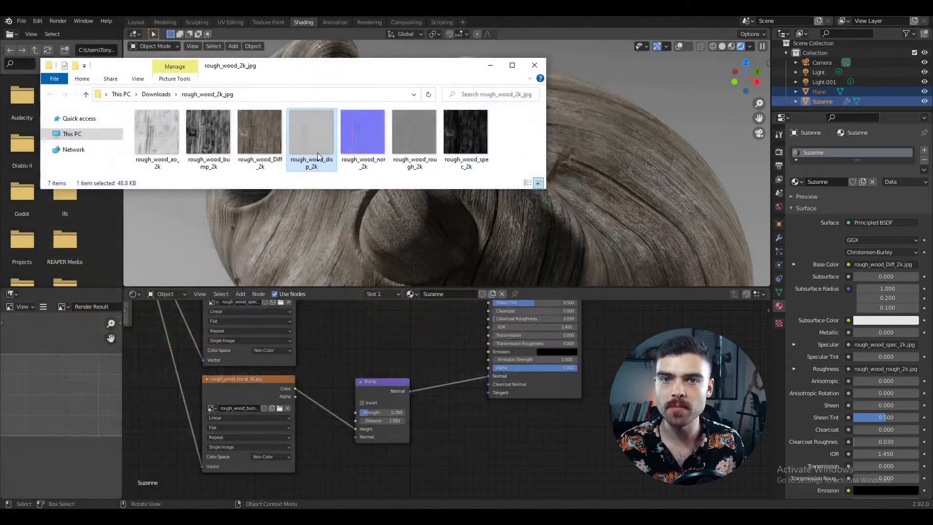
left_click_drag(318, 147, 506, 430)
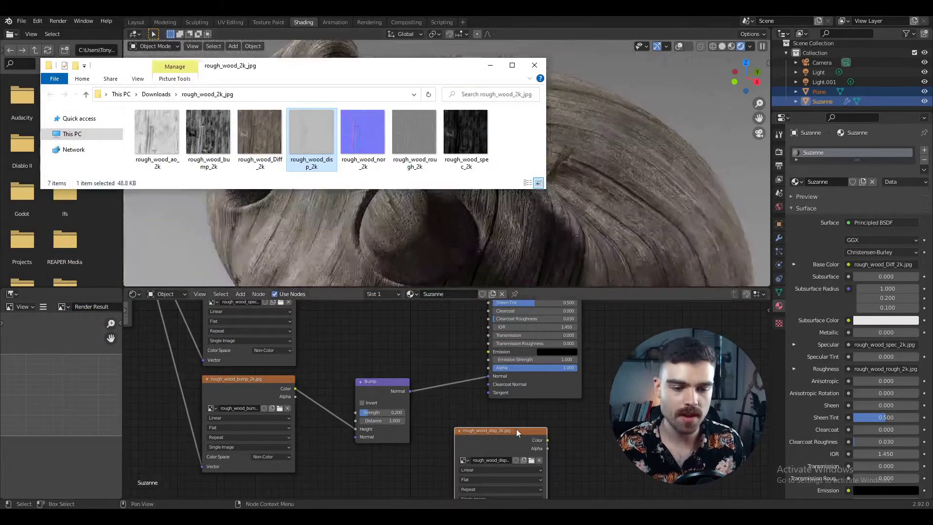
left_click(585, 444)
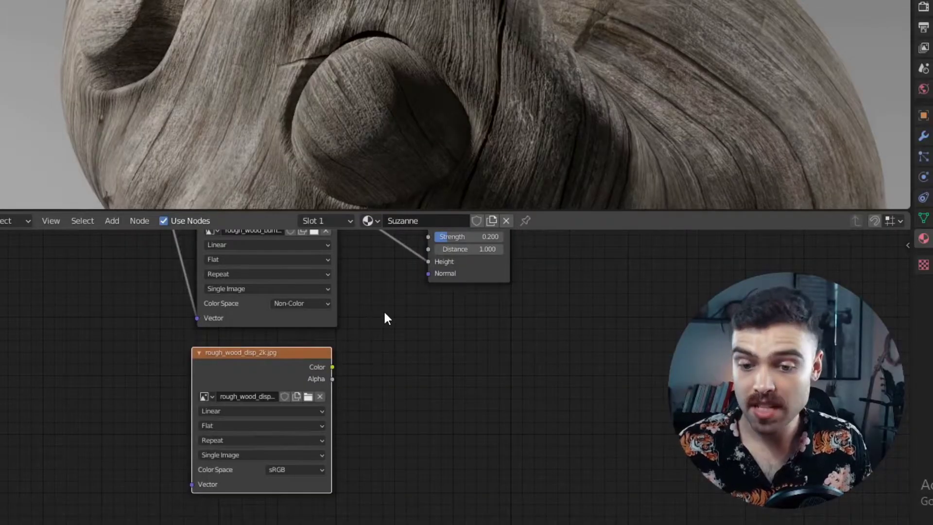
Maximize the shader node editor to fill the whole window and show the material's node tree
scroll(421, 358, "down", 2)
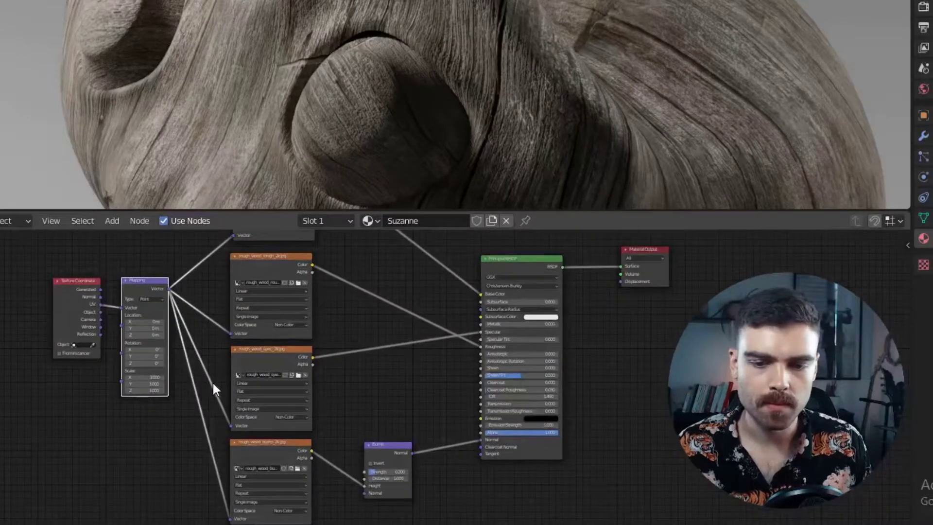
middle_click_drag(211, 364, 190, 327)
middle_click_drag(164, 421, 183, 391)
middle_click_drag(185, 328, 191, 356)
middle_click_drag(171, 261, 184, 439)
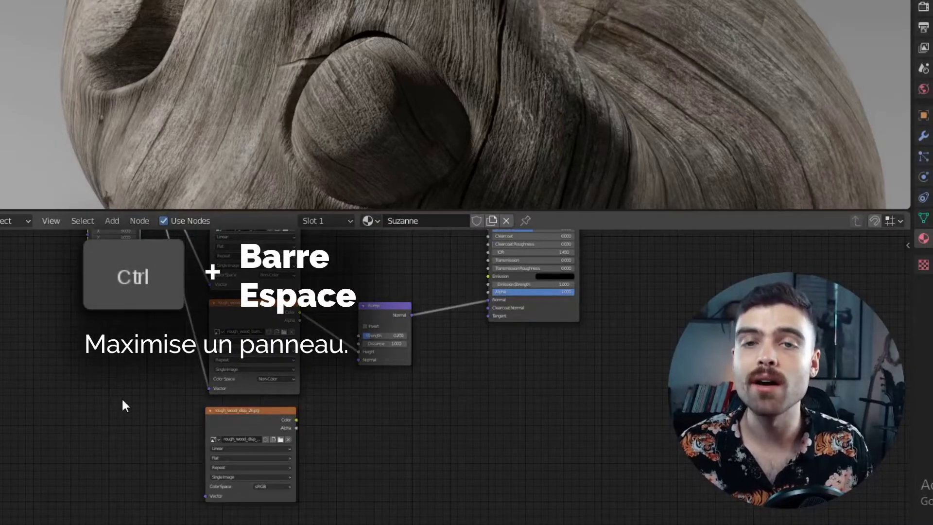
key("ctrl+space")
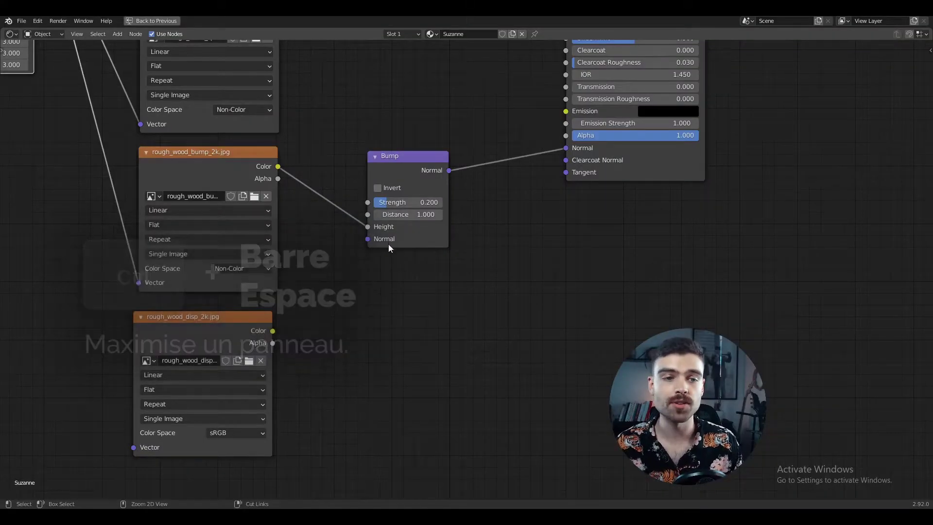
scroll(392, 297, "down", 2)
middle_click_drag(391, 297, 388, 424)
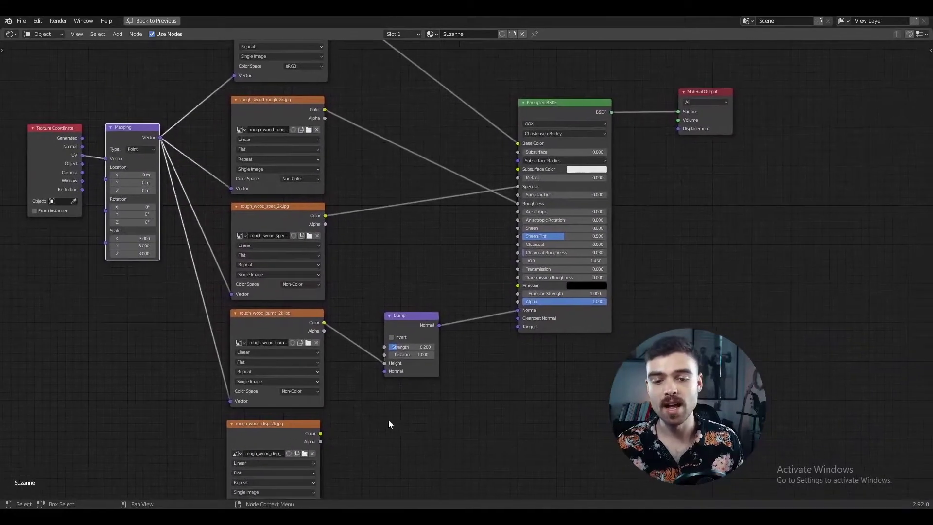
key("ctrl+space")
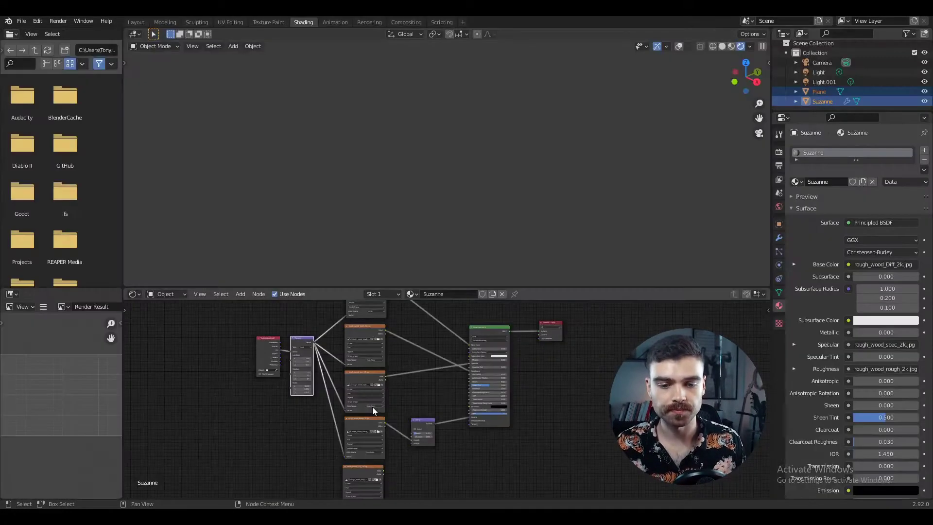
key("ctrl+space")
Connect the Mapping node's Vector output to the displacement texture's Vector input and set that texture's Color Space to Non-Color
middle_click_drag(402, 302, 381, 304)
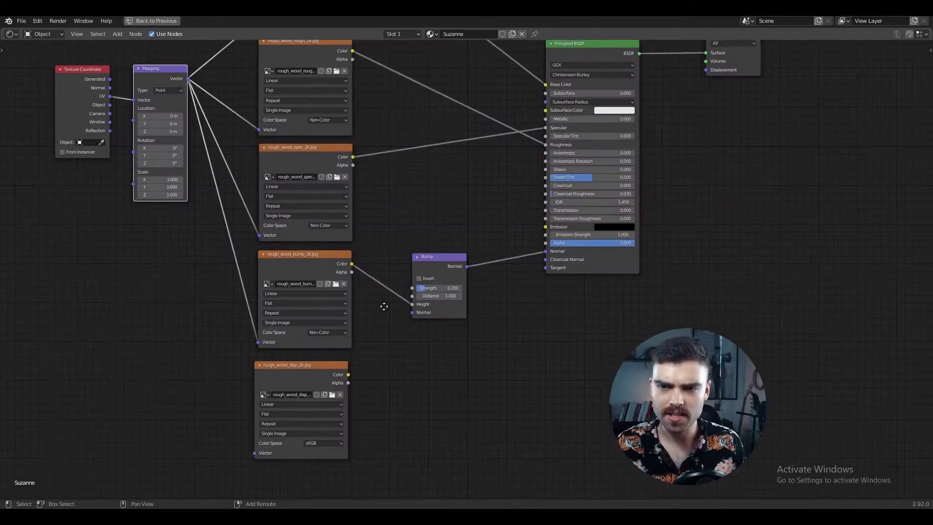
left_click_drag(188, 78, 255, 453)
scroll(281, 436, "up", 2)
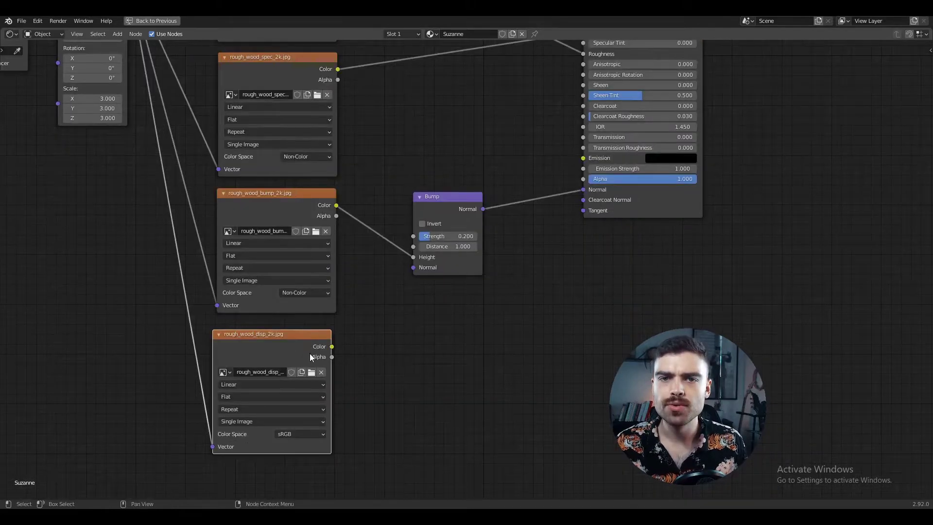
left_click(304, 434)
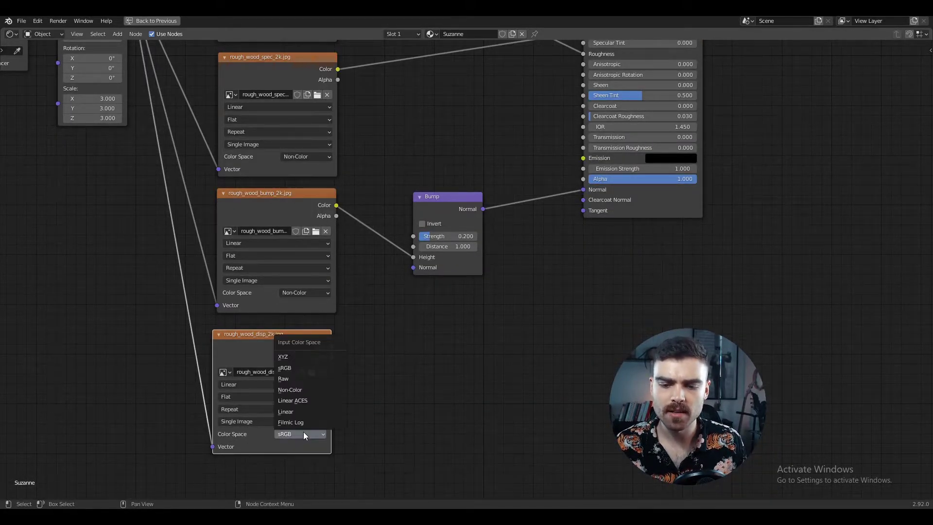
left_click(305, 391)
Move the Material Output node farther from the Principled BSDF to make room for another node between them
key("Home")
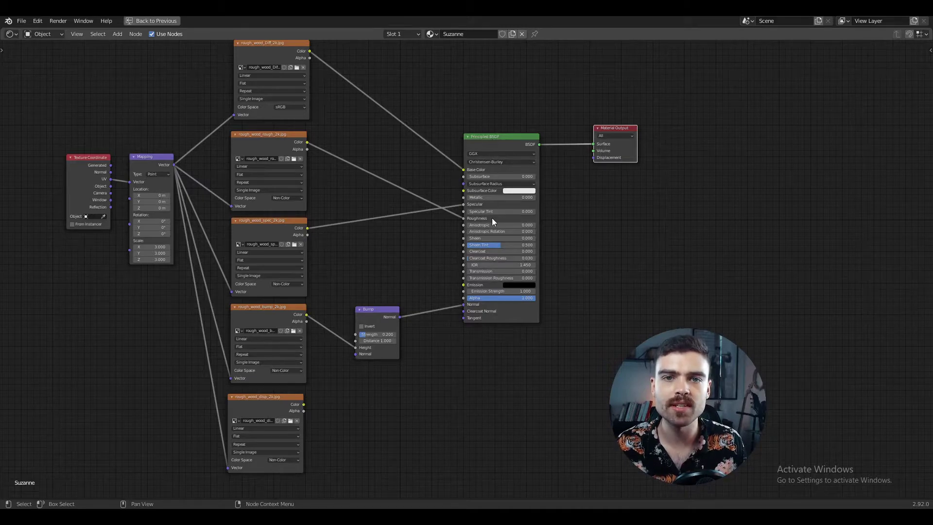
middle_click_drag(607, 202, 700, 66, "ctrl")
middle_click_drag(699, 66, 475, 199)
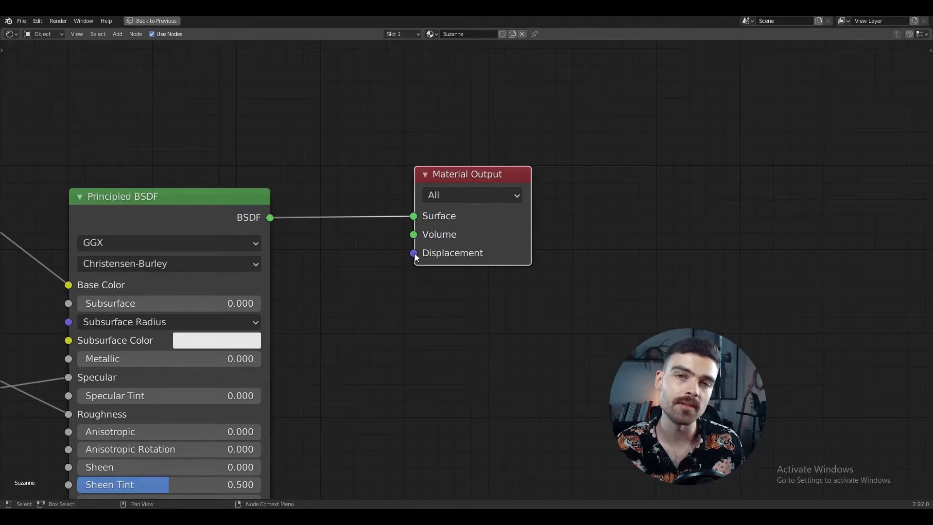
middle_click_drag(415, 259, 355, 228)
left_click_drag(407, 188, 559, 188)
middle_click_drag(380, 310, 423, 308)
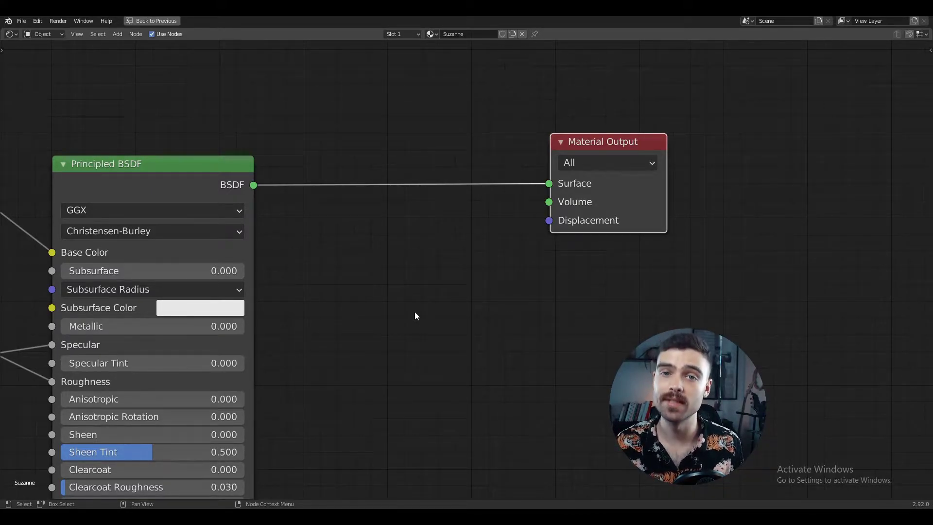
Add a Displacement node and connect its Displacement output to the Material Output's Displacement input
key("shift+a")
type("displ")
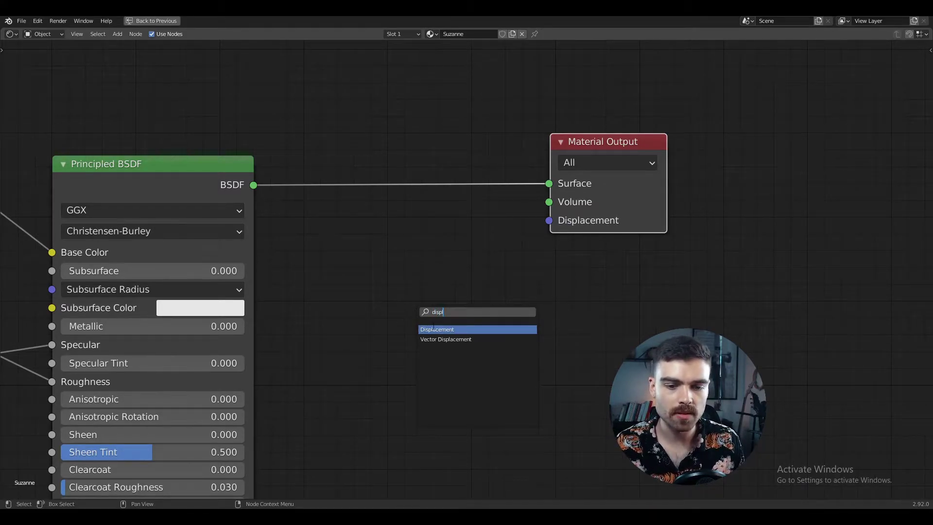
left_click(434, 329)
left_click_drag(410, 280, 549, 223)
Place the Displacement node beside the displacement texture, connect the texture's Color to its Height, and restore the split workspace layout
key("Home")
left_click_drag(533, 287, 443, 417)
middle_click_drag(378, 449, 352, 231)
mouse_move(209, 193)
left_mouse_down()
mouse_move(378, 246)
mouse_move(560, 284)
mouse_move(573, 282)
mouse_move(571, 273)
left_mouse_up()
key("ctrl+space")
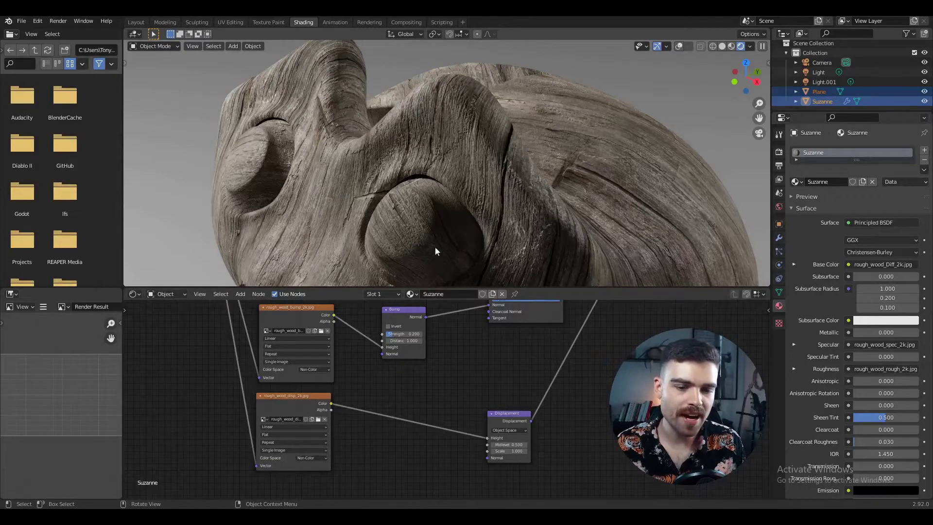
Disconnect the Bump node from the Principled BSDF's Normal input to isolate the displacement effect
middle_click_drag(509, 379, 506, 449)
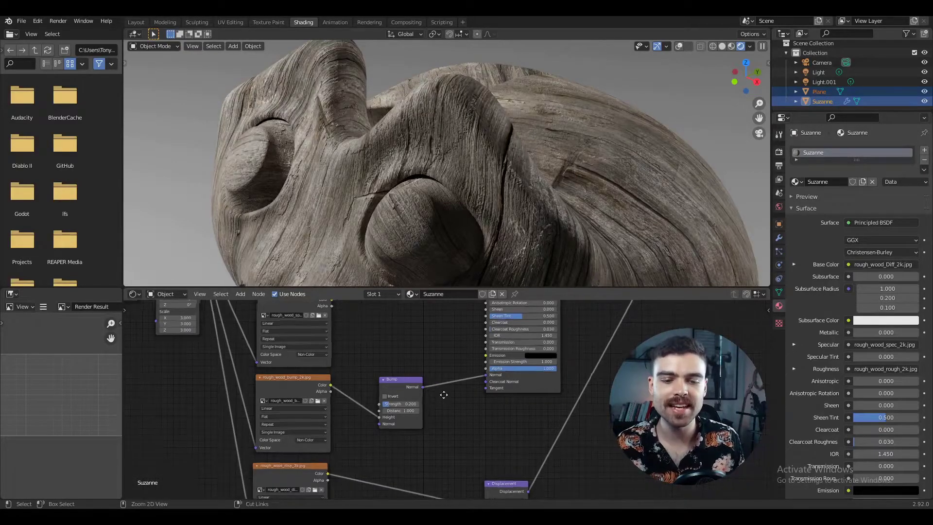
scroll(445, 396, "up", 2)
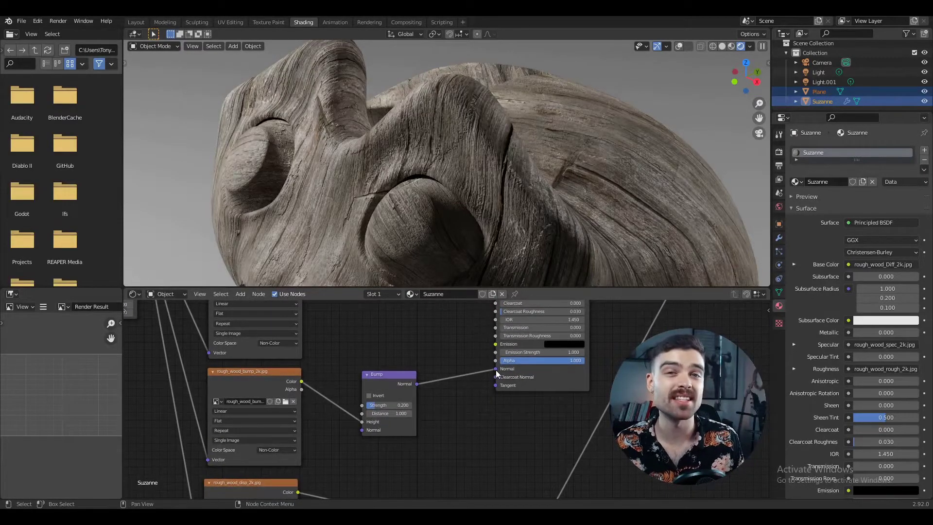
left_click_drag(496, 371, 480, 386)
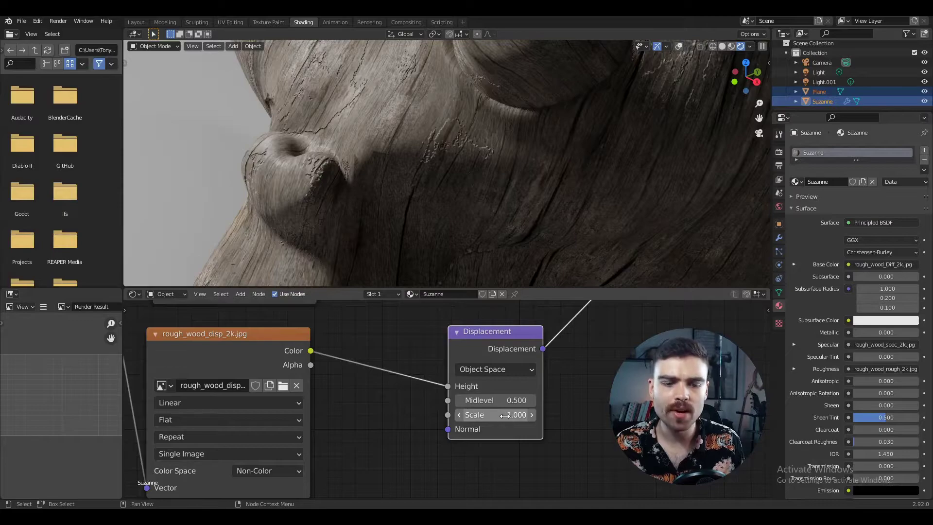
Try a Displacement Scale of 0 and restore it to 1 to compare the wood relief
left_click(505, 415)
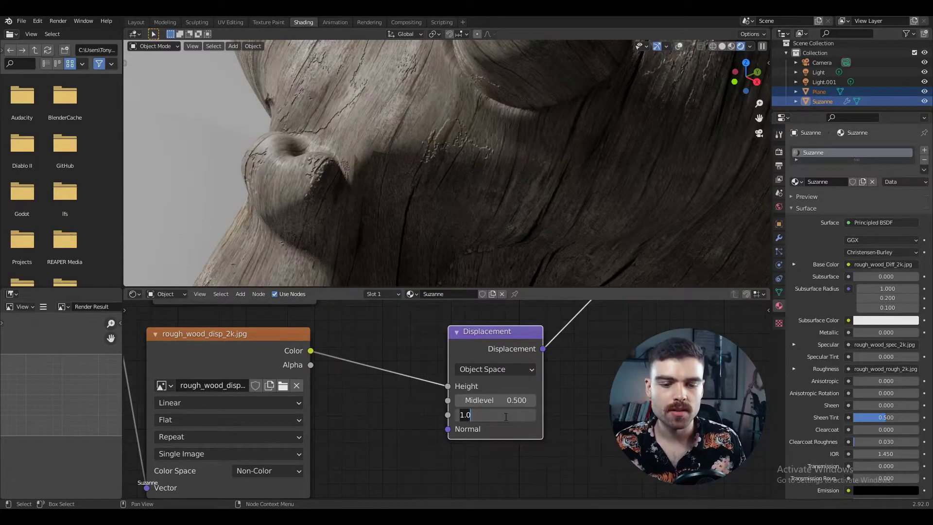
type("0")
key("Return")
left_click(505, 417)
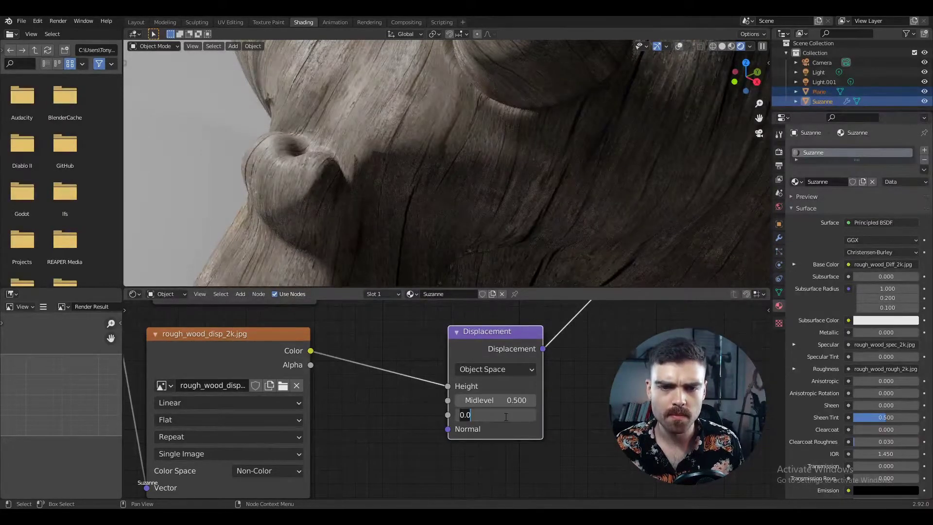
type("1")
key("Return")
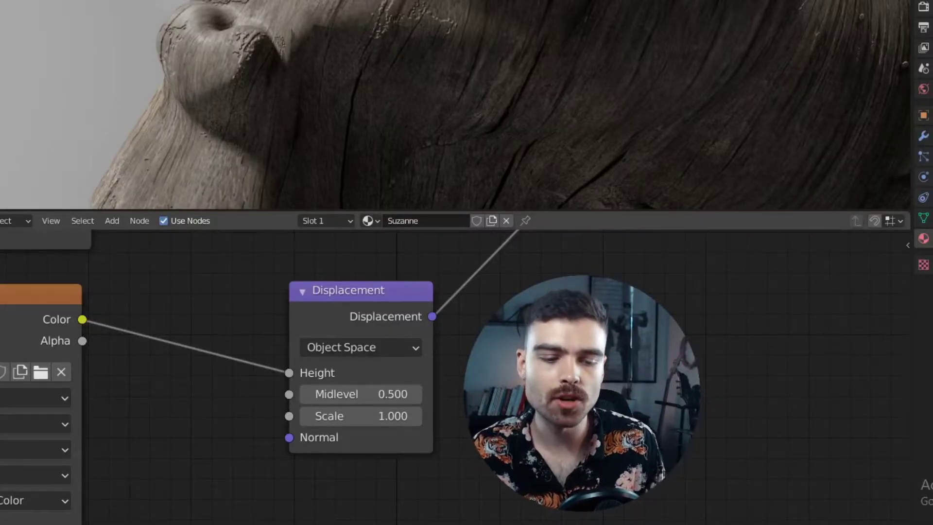
Set the Suzanne material's displacement method to Displacement Only and view the model through the camera
key("n")
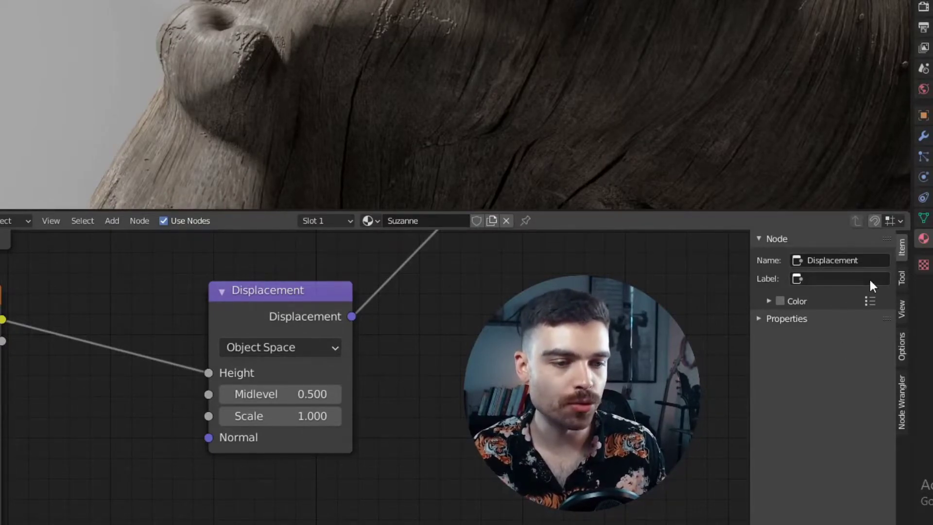
left_click(902, 346)
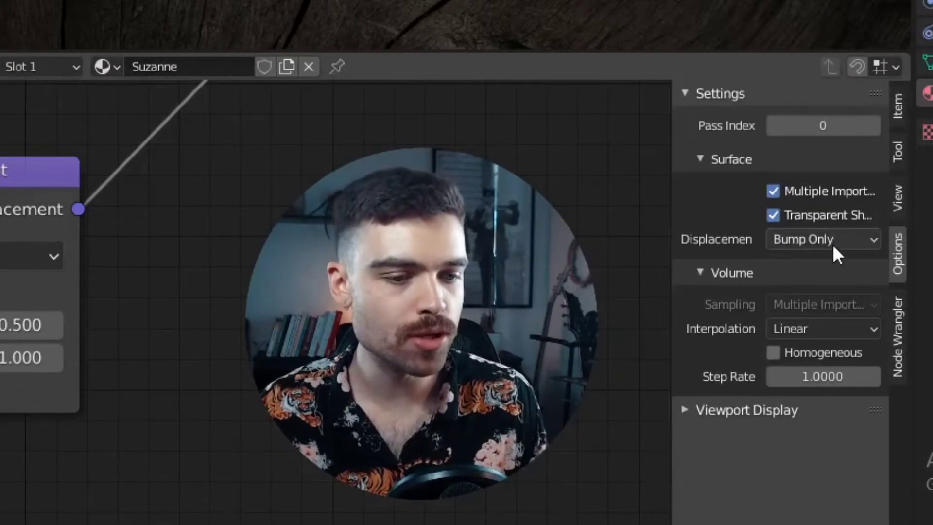
left_click(849, 237)
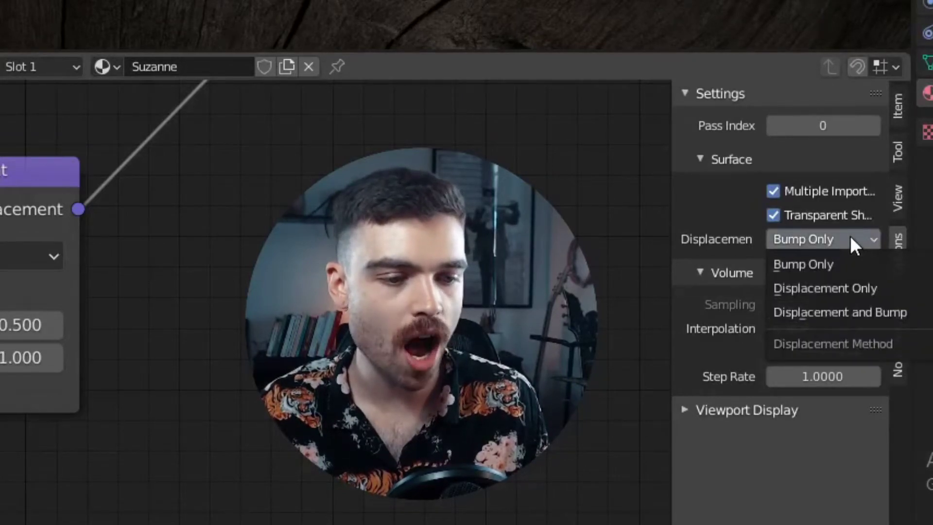
left_click(824, 289)
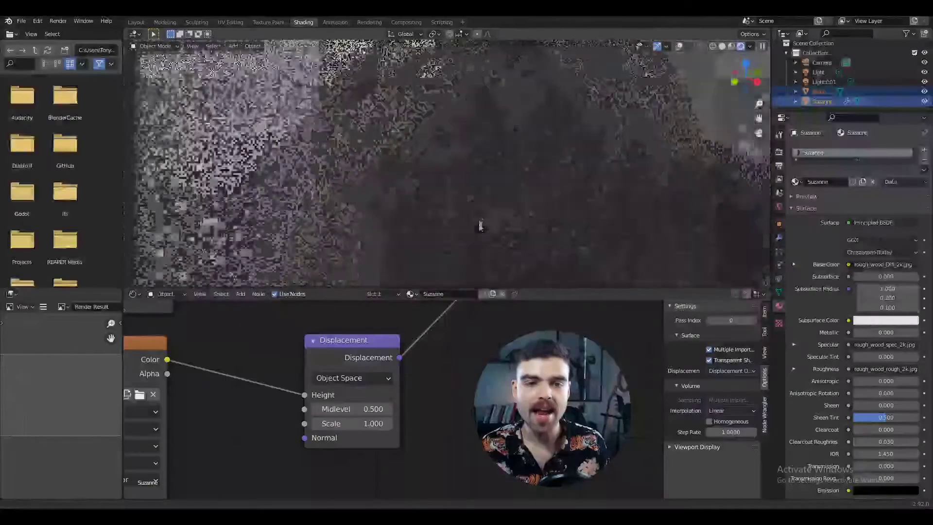
key("KP_0")
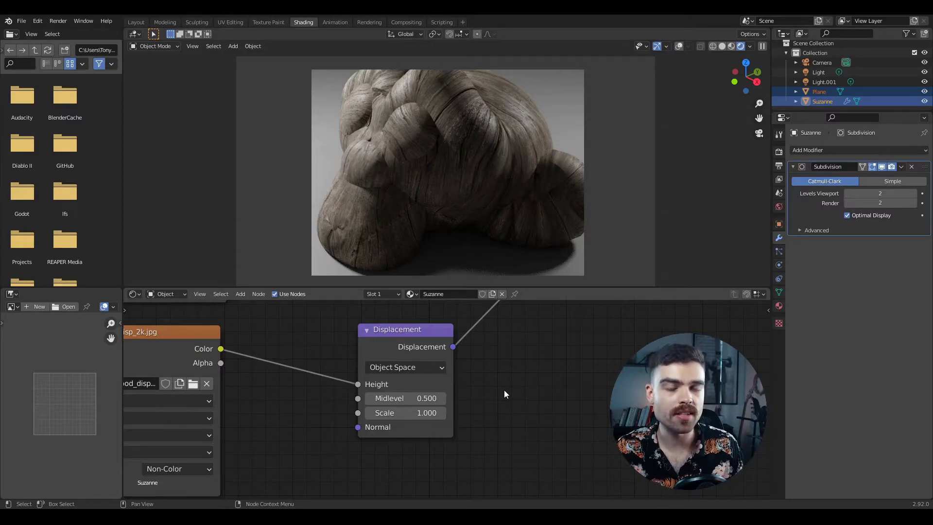
Set the Displacement node's Midlevel to 0.7
scroll(504, 390, "up", 1)
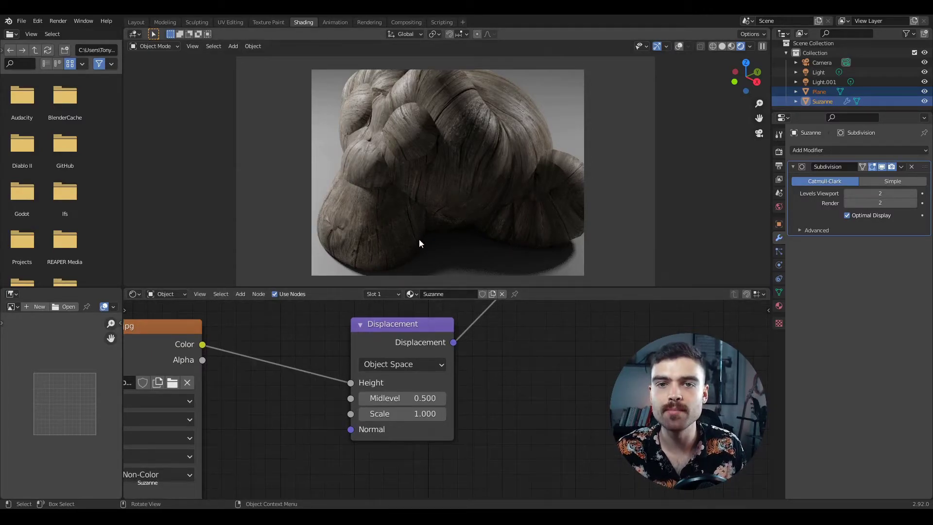
left_click(402, 397)
type("0.5")
key("BackSpace")
key("BackSpace")
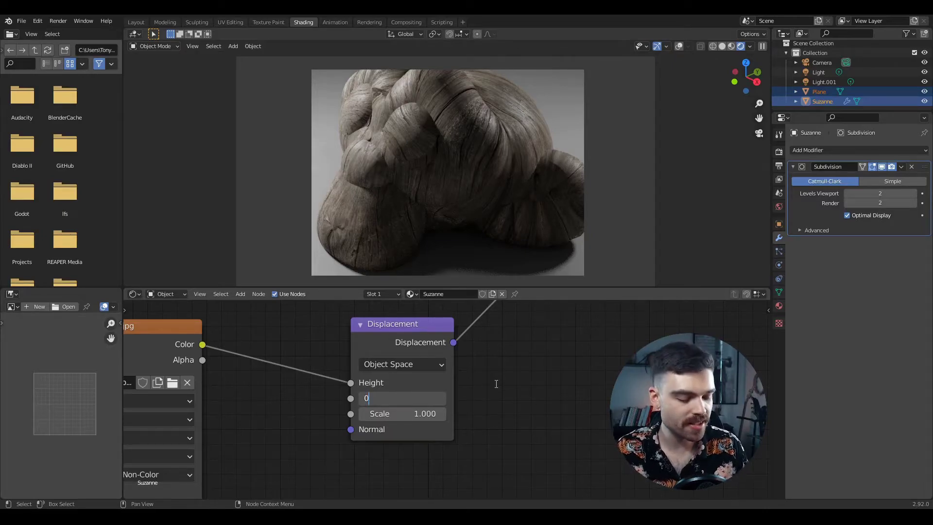
type(".7")
key("Return")
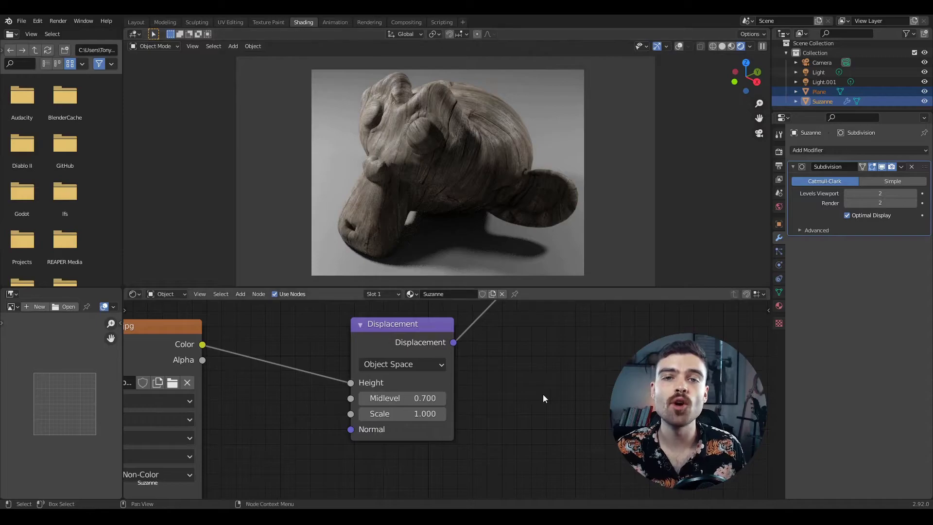
Zoom the camera view in and limit rendering to a region around Suzanne's eye and muzzle
left_click(442, 325)
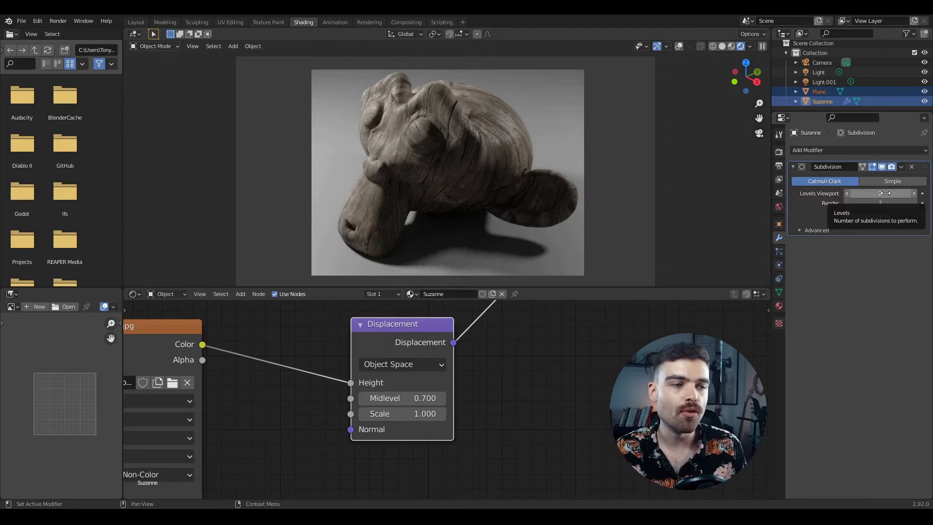
scroll(369, 130, "up", 2)
key("ctrl+b")
left_click_drag(295, 62, 509, 273)
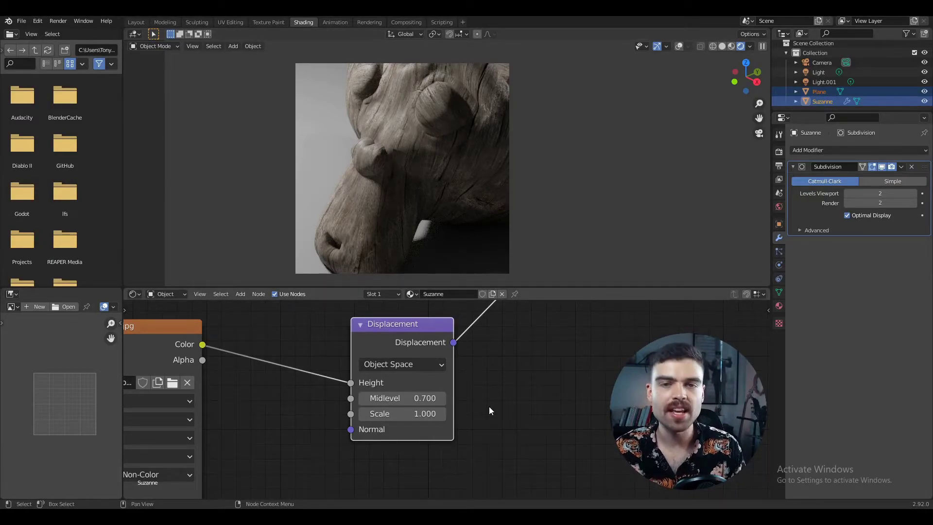
key("F12")
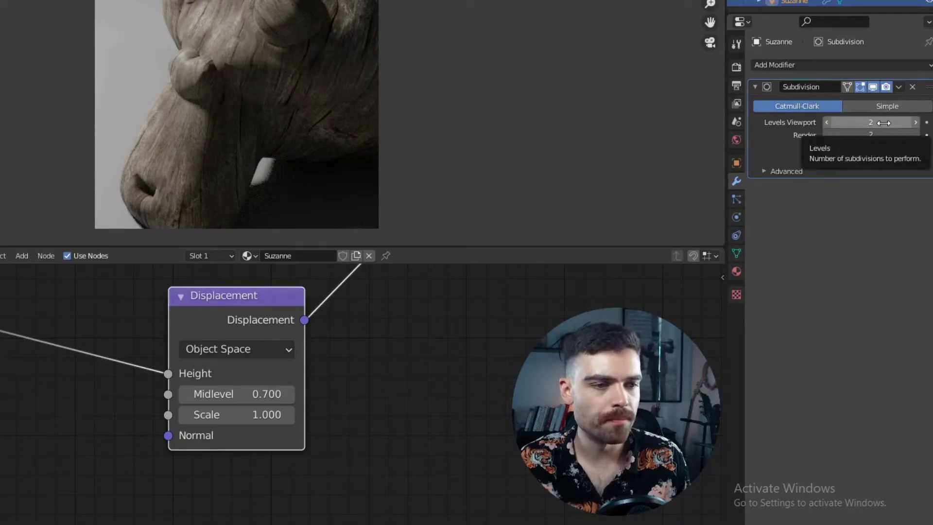
Set the Subdivision modifier's Levels Viewport to 5 and try a Render level of 5
left_click(883, 122)
type("5")
key("Return")
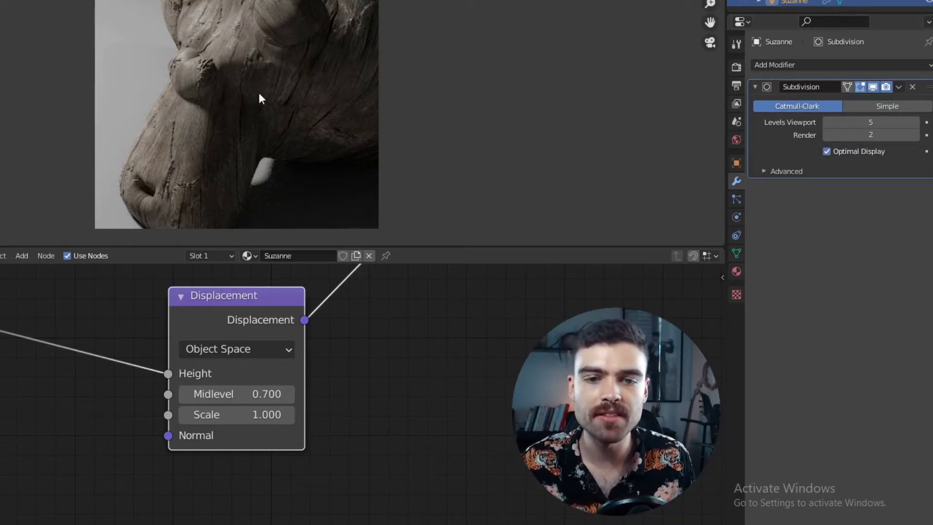
left_click(888, 135)
type("5")
key("Return")
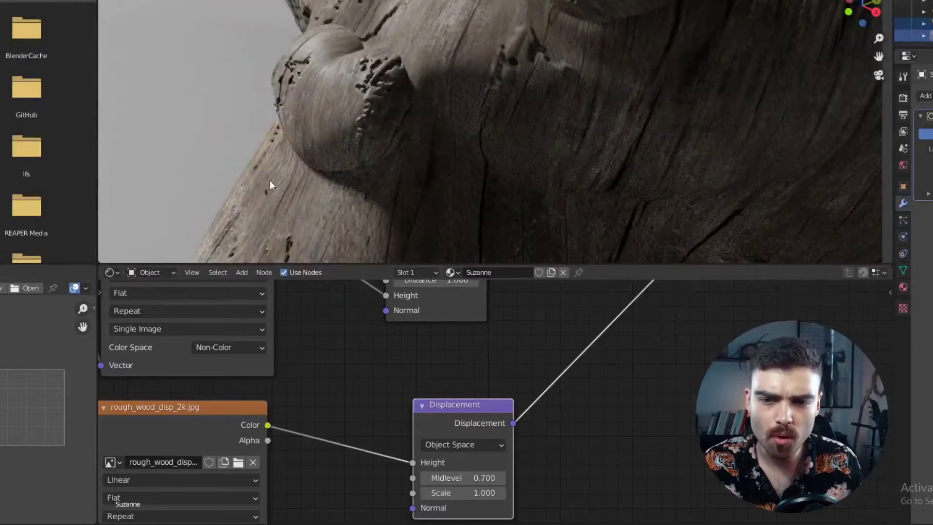
Reconnect the Bump node's Normal output to the Principled BSDF's Normal input
middle_click_drag(458, 44, 462, 142, "shift")
middle_click_drag(381, 359, 381, 283)
left_click_drag(486, 416, 631, 387)
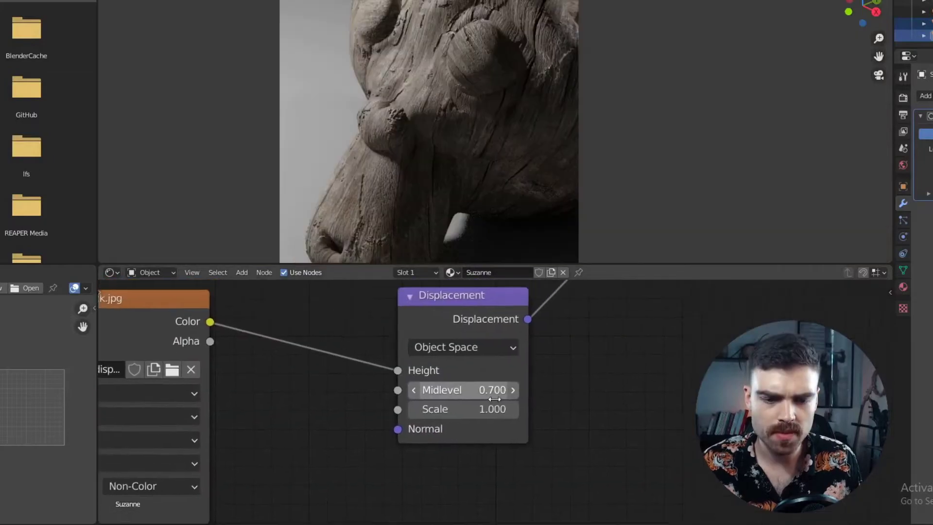
Set the Displacement node's Scale to 0.7
middle_click_drag(500, 397, 485, 421)
left_click(479, 430)
type("1.0")
key("BackSpace")
key("BackSpace")
key("BackSpace")
type("0.7")
key("Return")
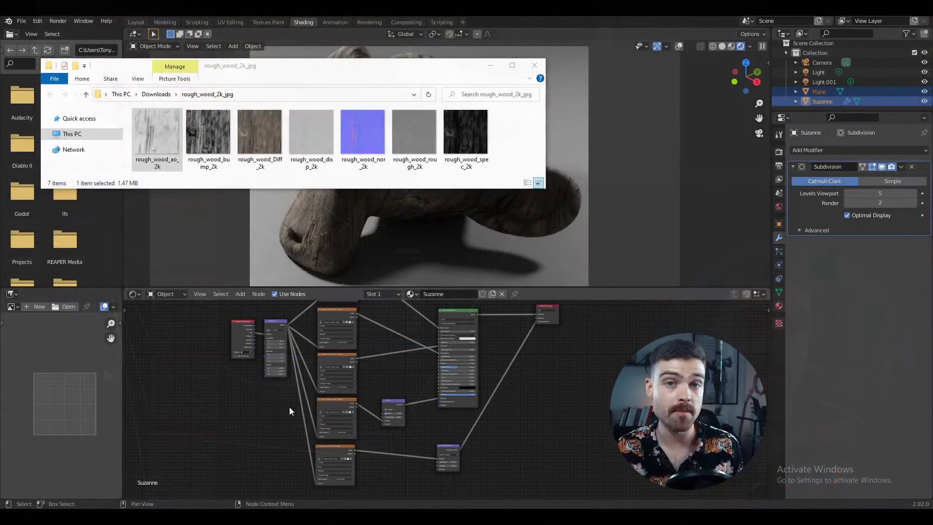
Bring the rough_wood_ao_2k image from File Explorer into Blender's node editor, placing it below the Mapping node
left_click_drag(159, 136, 237, 418)
scroll(231, 369, "up", 2)
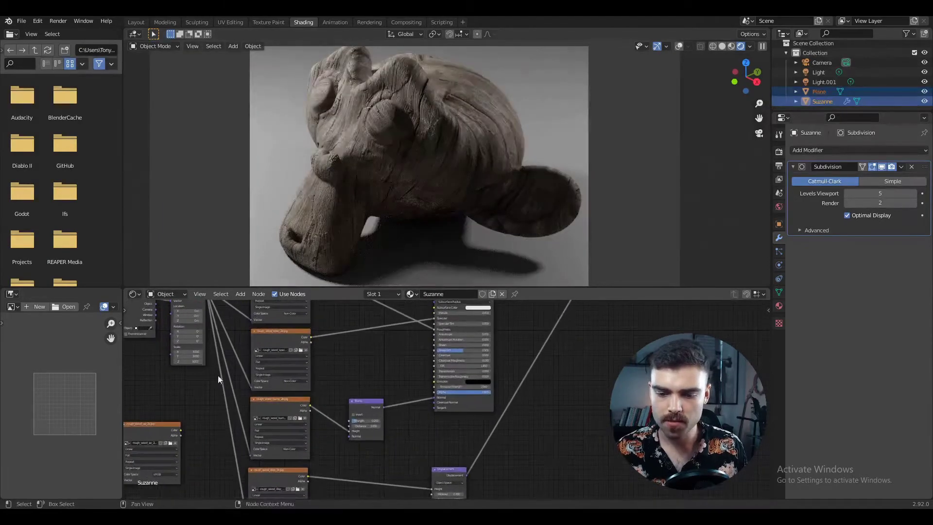
middle_click_drag(230, 369, 246, 438)
In the maximized node editor, connect the Mapping node's Vector output to the ambient occlusion texture and set its Color Space to Non-Color
key("ctrl+space")
left_click_drag(253, 87, 246, 463)
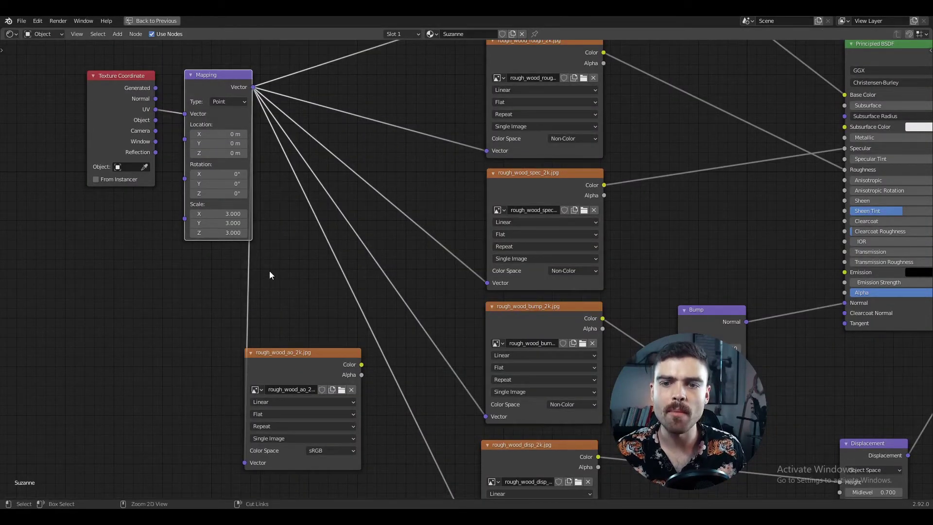
scroll(339, 399, "up", 2)
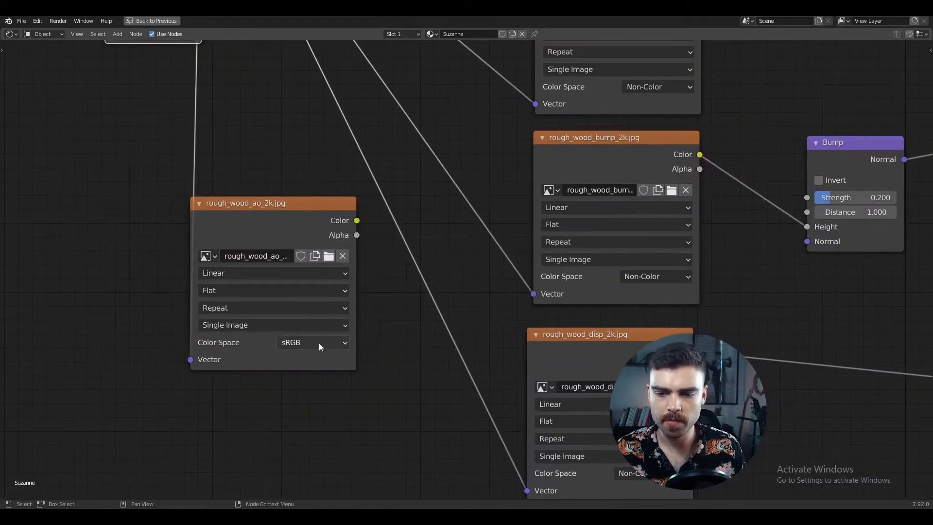
left_click(319, 342)
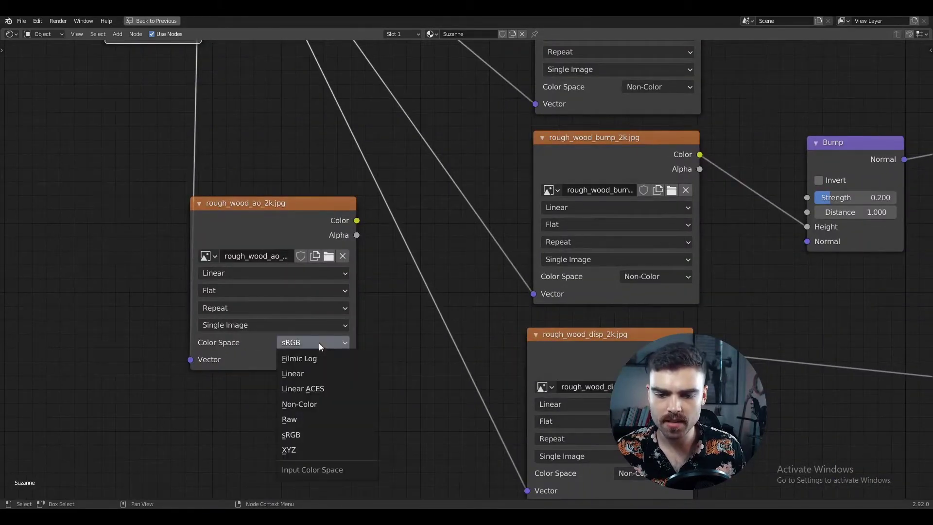
left_click(305, 407)
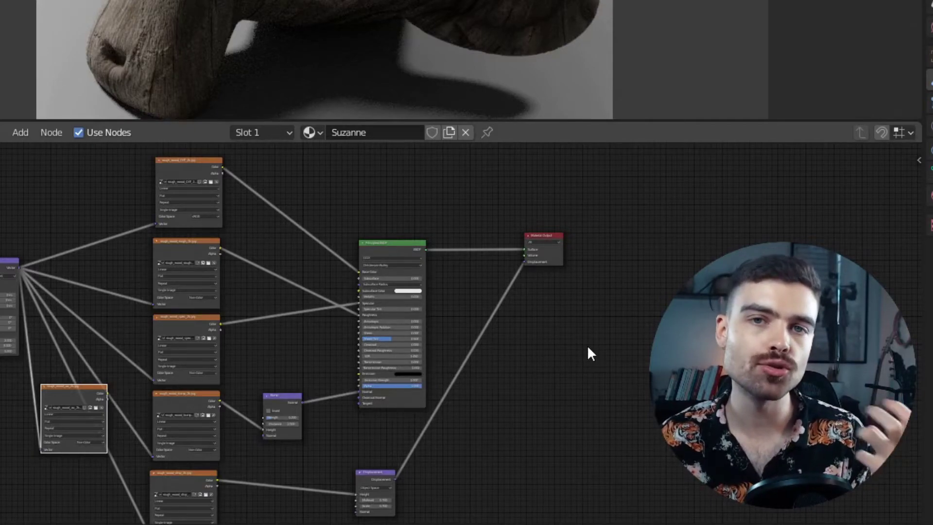
Move the rough_wood_ao_2k texture node directly above the diffuse texture node
key("g")
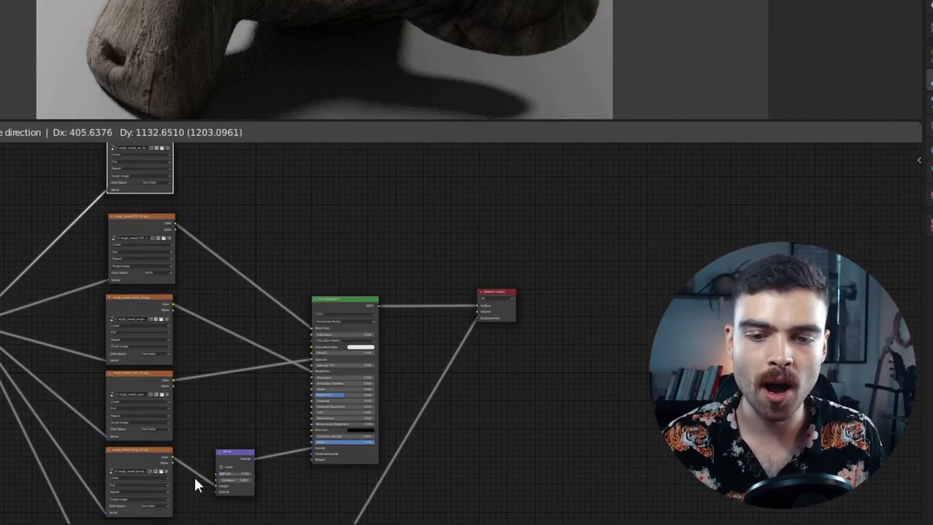
left_click(194, 478)
scroll(190, 310, "up", 3)
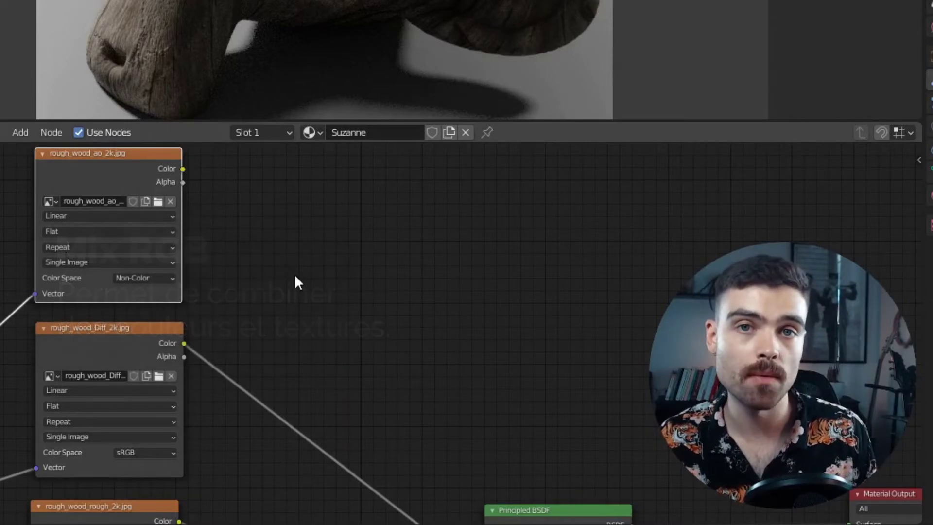
Add a MixRGB node beside the ambient occlusion and diffuse textures
key("shift+a")
left_click(306, 265)
type("mix")
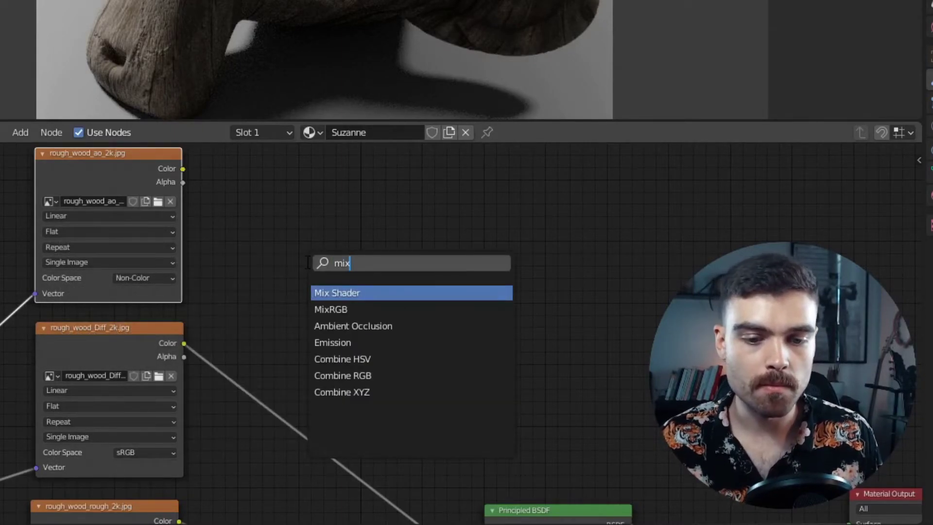
key("Down")
key("Return")
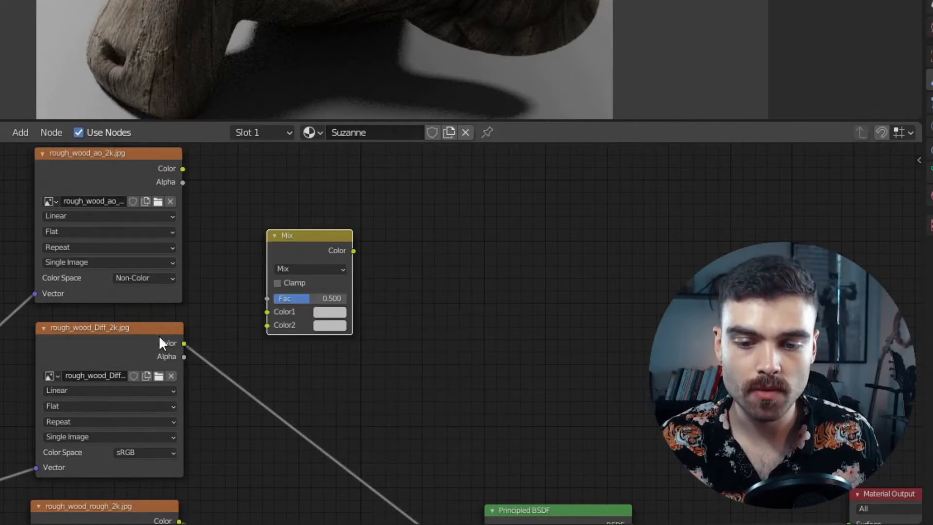
Connect the diffuse texture's Color to the Mix node's Color1 and the ambient occlusion texture's Color to Color2
scroll(192, 350, "up", 2)
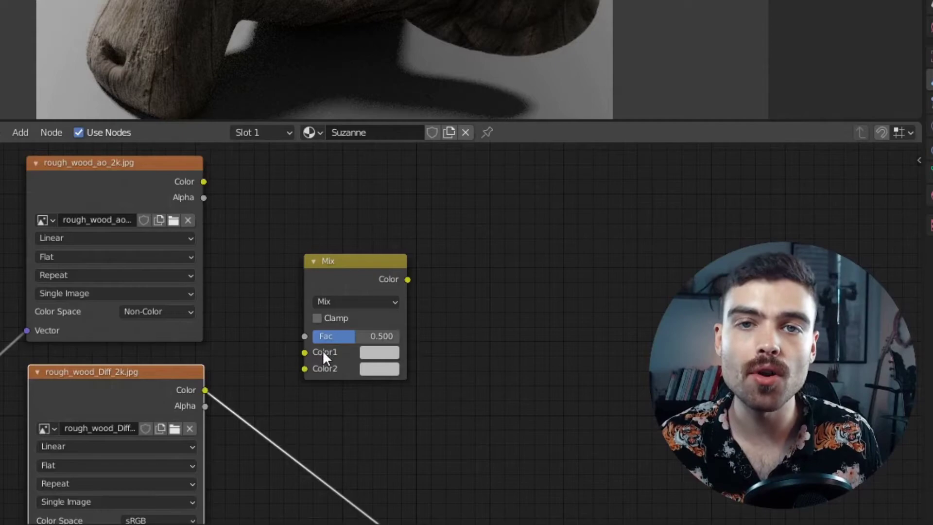
left_click_drag(204, 391, 309, 351)
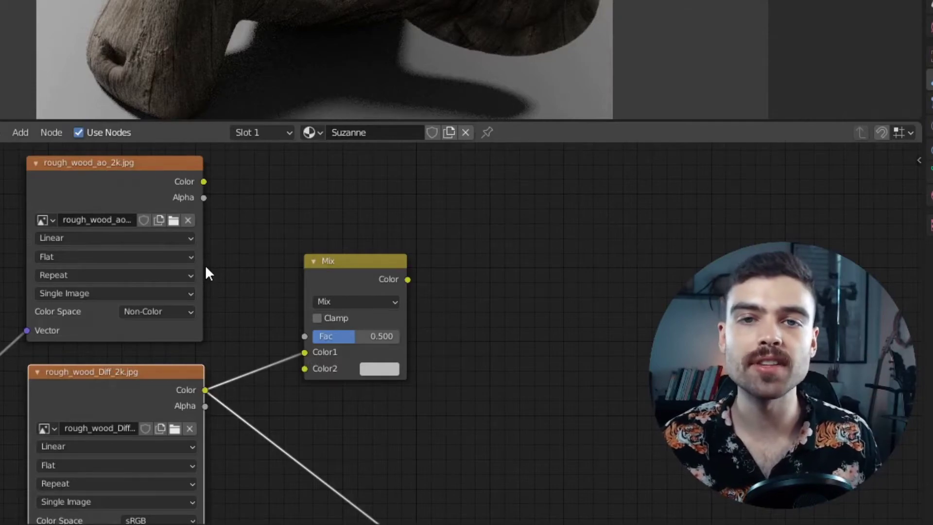
left_click_drag(203, 182, 307, 369)
middle_click_drag(424, 362, 399, 362)
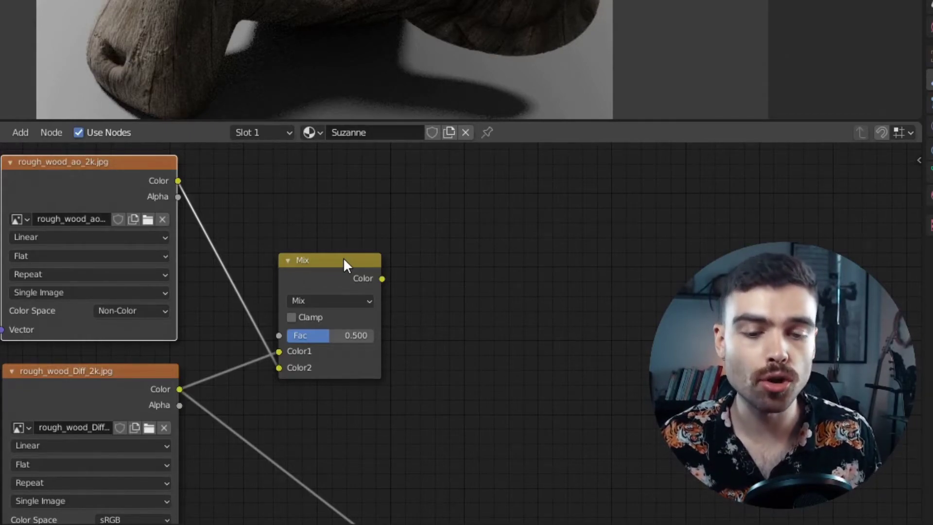
Preview the Mix node's output on Suzanne, try its factor at 0 and 1, and reset the factor to its default
left_click(338, 268, "ctrl+shift")
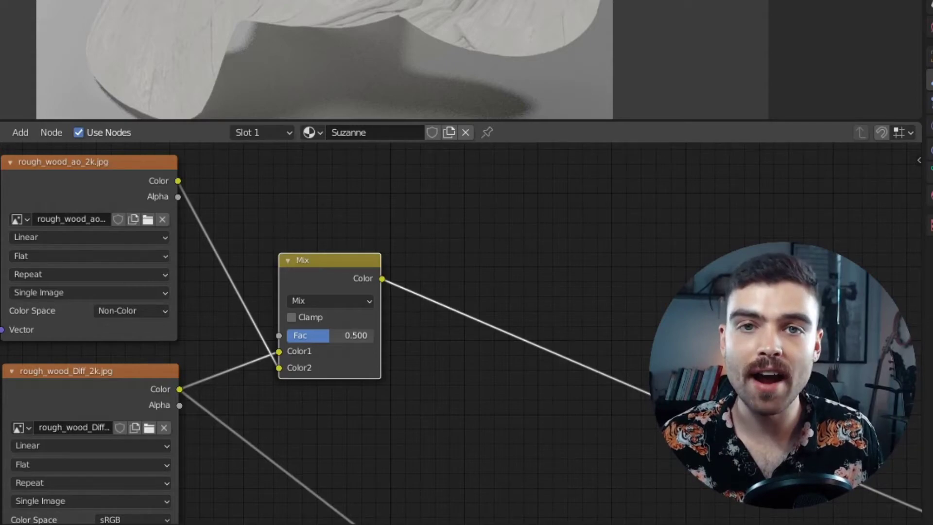
left_click_drag(329, 335, 288, 335)
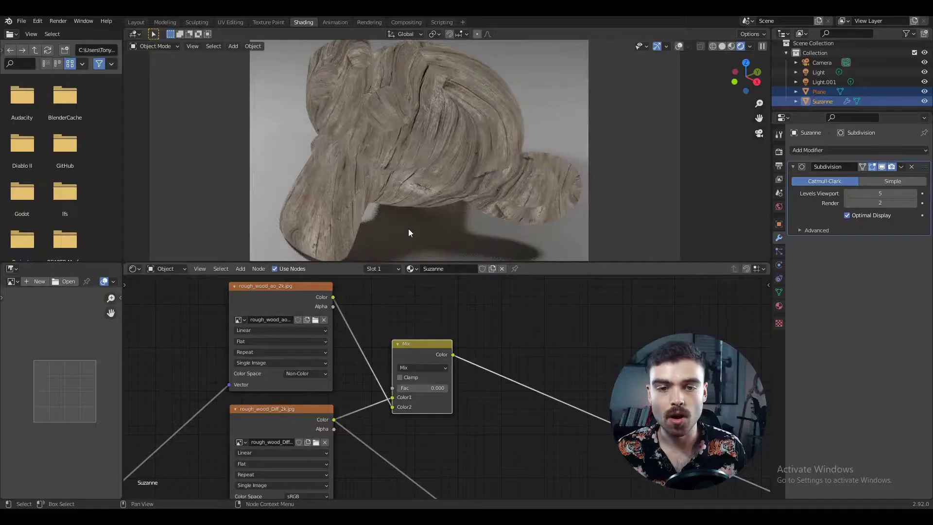
left_click_drag(410, 389, 451, 389)
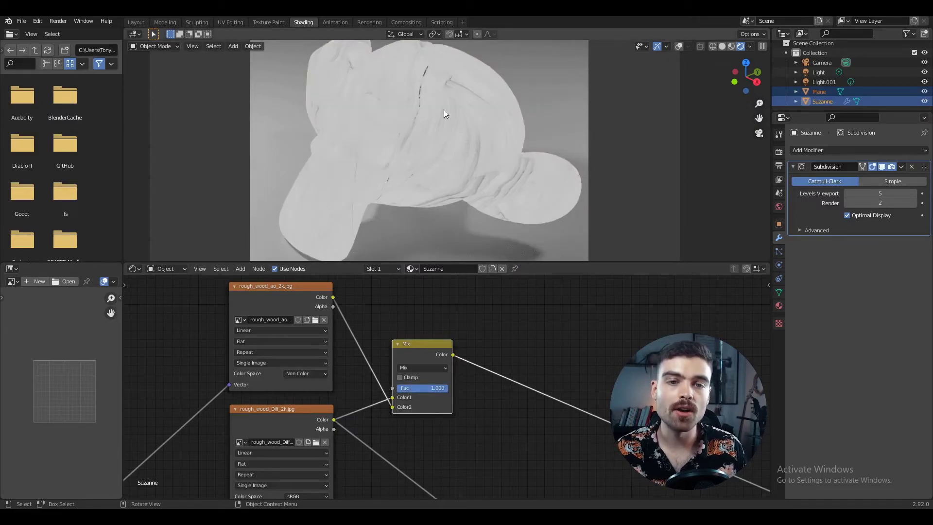
key("BackSpace")
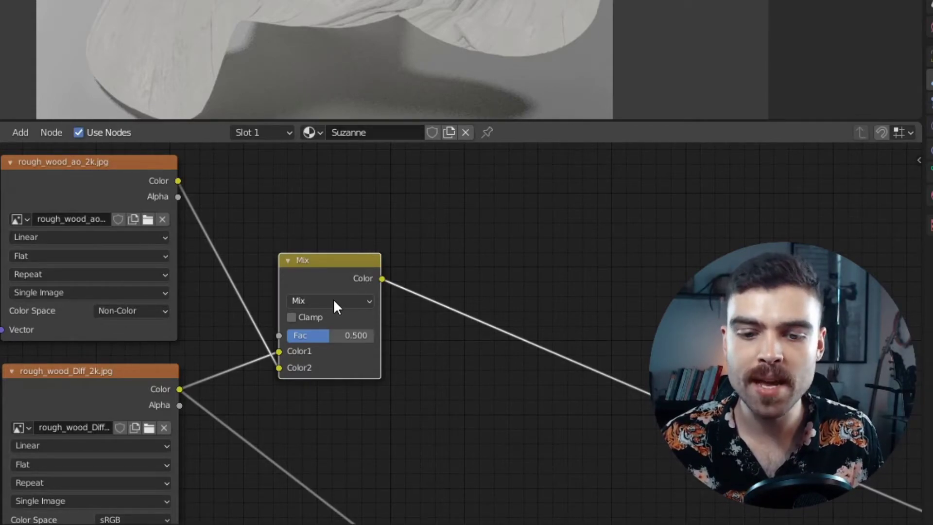
Set the Mix node's blend mode to Multiply and its factor to 1.000
left_click(333, 300)
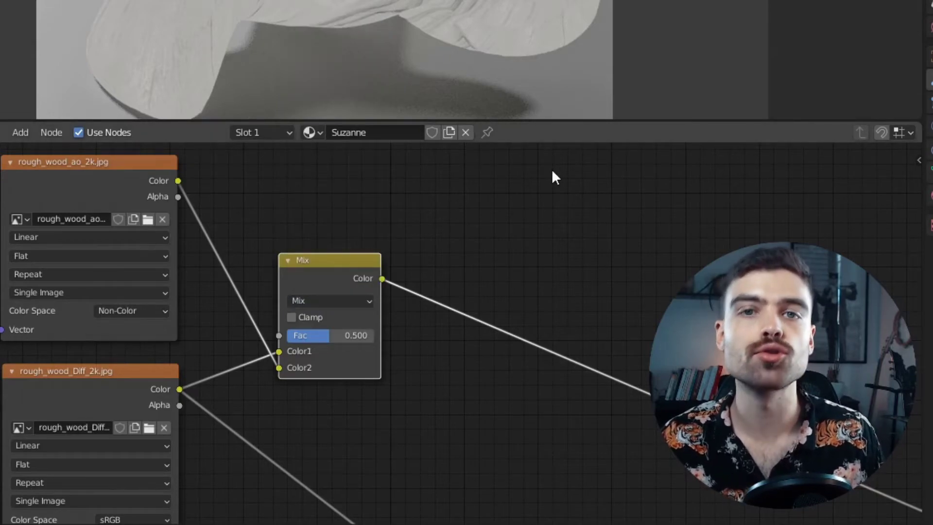
left_click(307, 300)
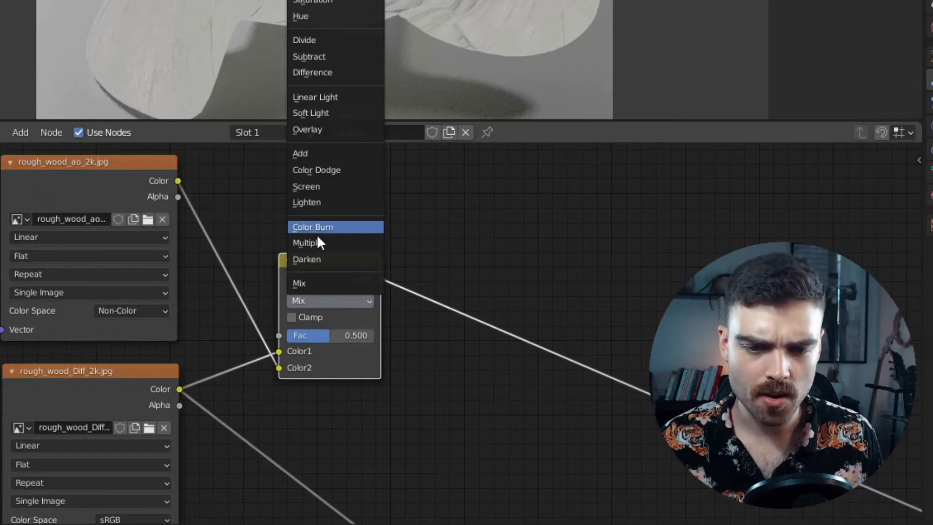
left_click(315, 241)
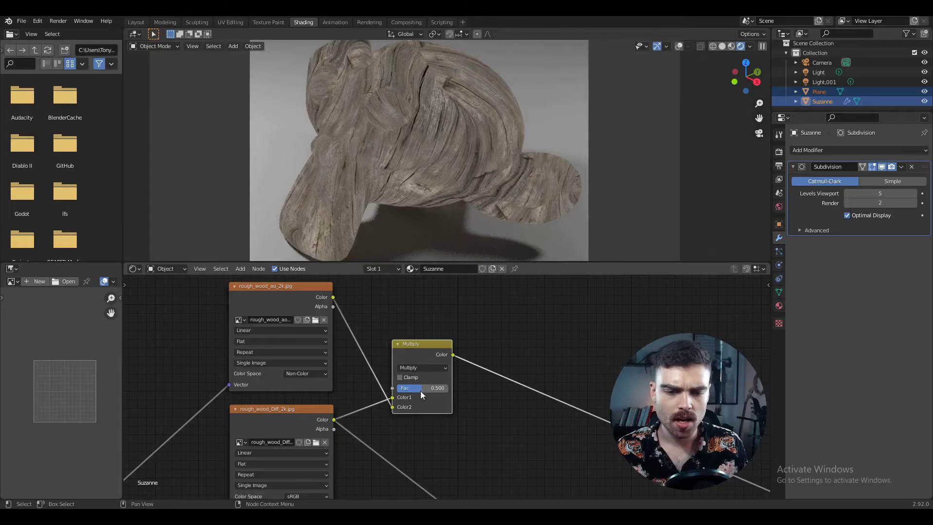
left_click_drag(421, 387, 446, 387)
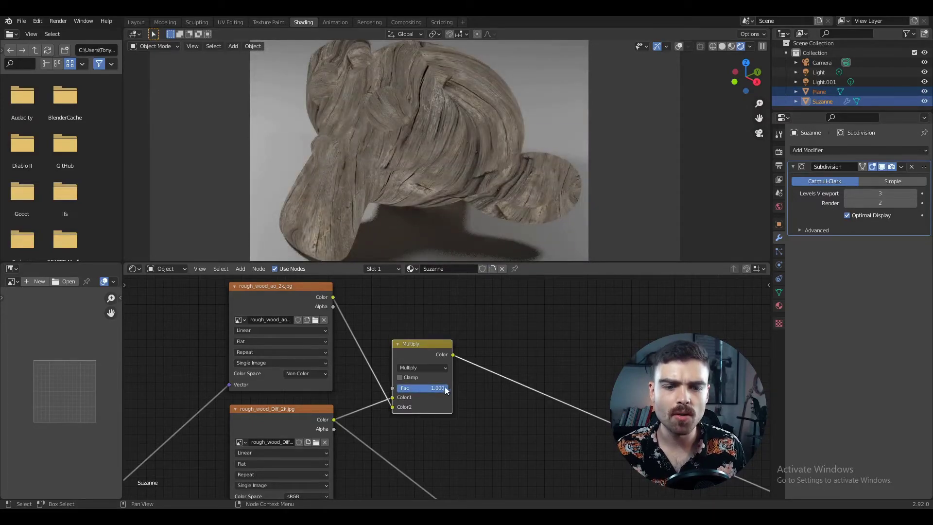
Compare previews of the diffuse texture alone and the Multiply node's output on Suzanne
left_click(287, 415, "ctrl+shift")
left_click(430, 349, "ctrl+shift")
left_click(291, 415, "ctrl+shift")
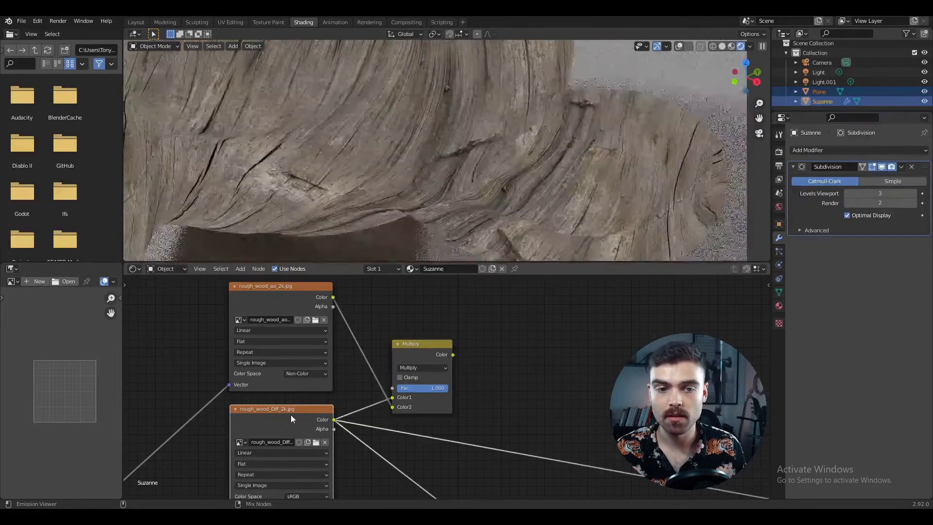
left_click(423, 344, "ctrl+shift")
scroll(425, 187, "down", 5)
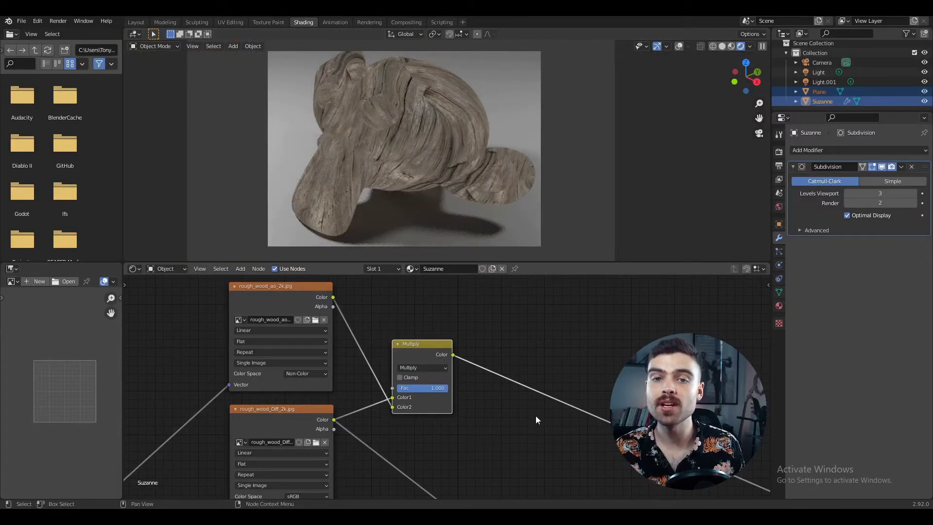
Connect the Multiply node's Color to the Principled BSDF's Base Color and show the full Principled BSDF material again
middle_click_drag(535, 415, 355, 389)
key("ctrl+space")
left_click_drag(337, 119, 419, 325)
key("ctrl+space")
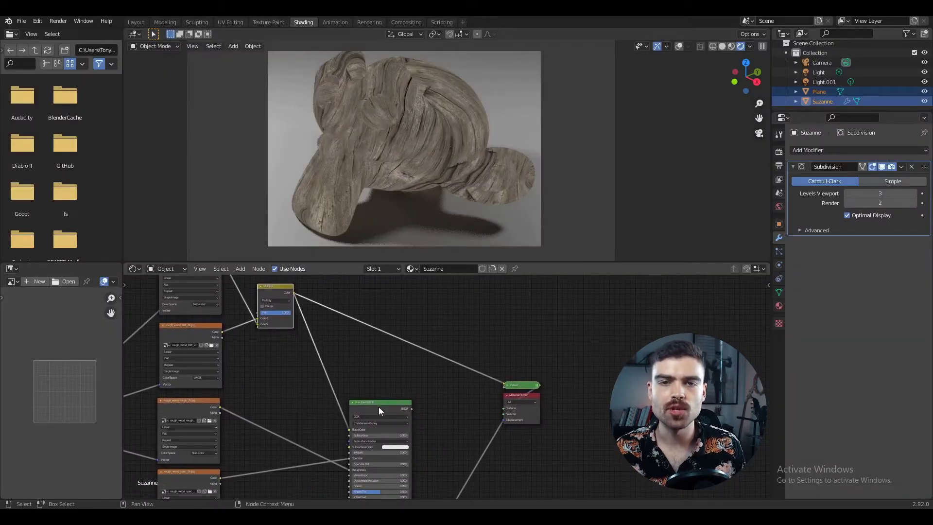
left_click(380, 405, "ctrl+shift")
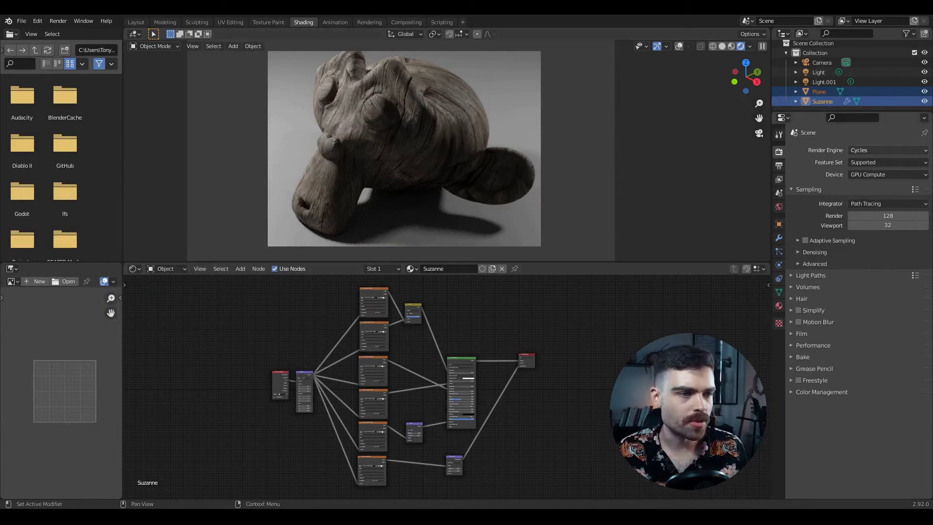
Switch the scene's render engine to Eevee and select the Displacement node in Suzanne's material
left_click(888, 150)
left_click(873, 162)
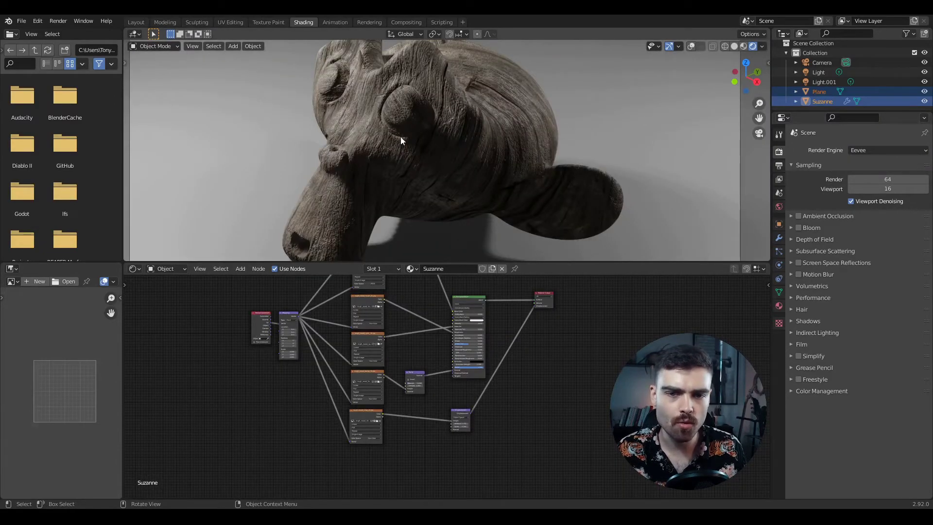
middle_click_drag(401, 141, 408, 175)
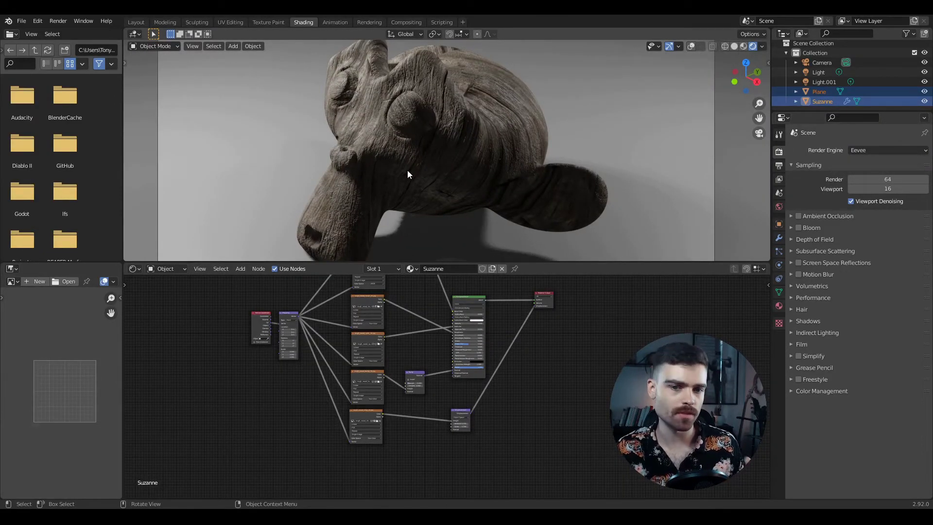
scroll(403, 425, "up", 4)
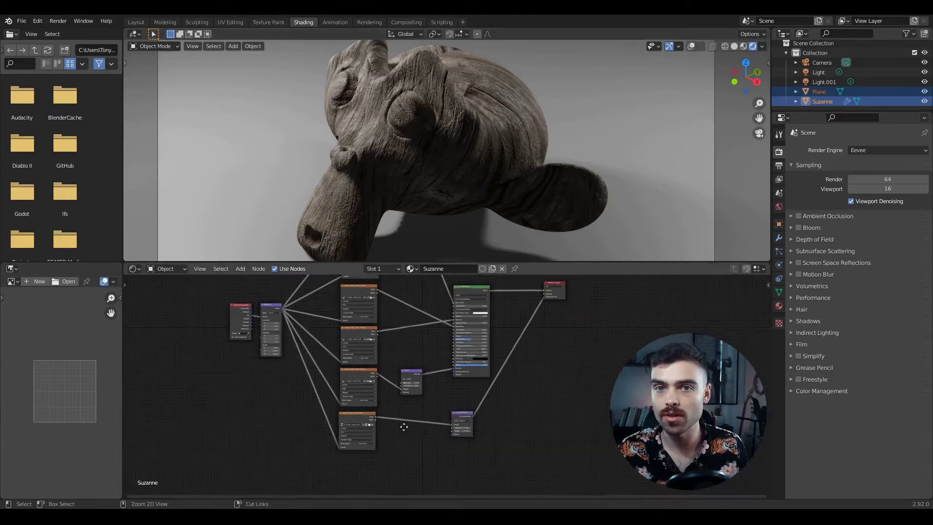
middle_click_drag(403, 425, 472, 356)
scroll(460, 405, "up", 6)
middle_click_drag(460, 405, 473, 416)
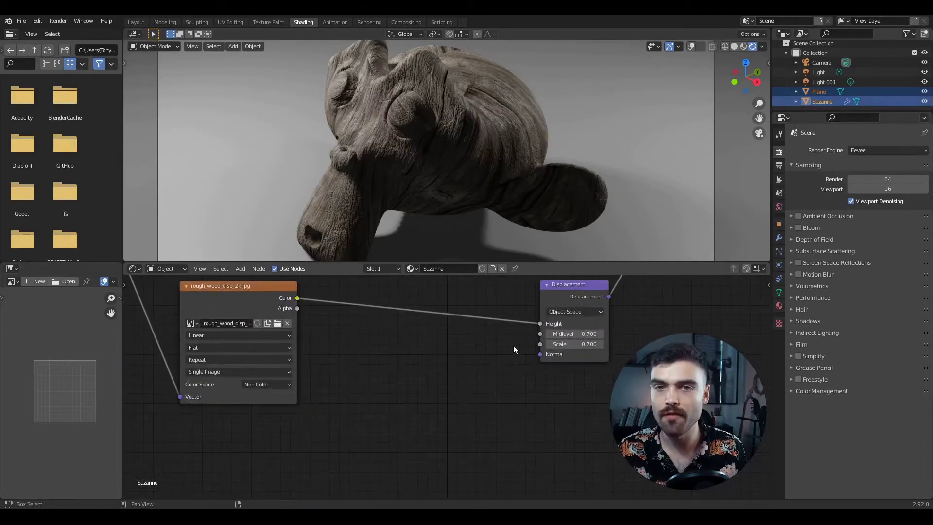
middle_click_drag(569, 284, 542, 352)
left_click(542, 353)
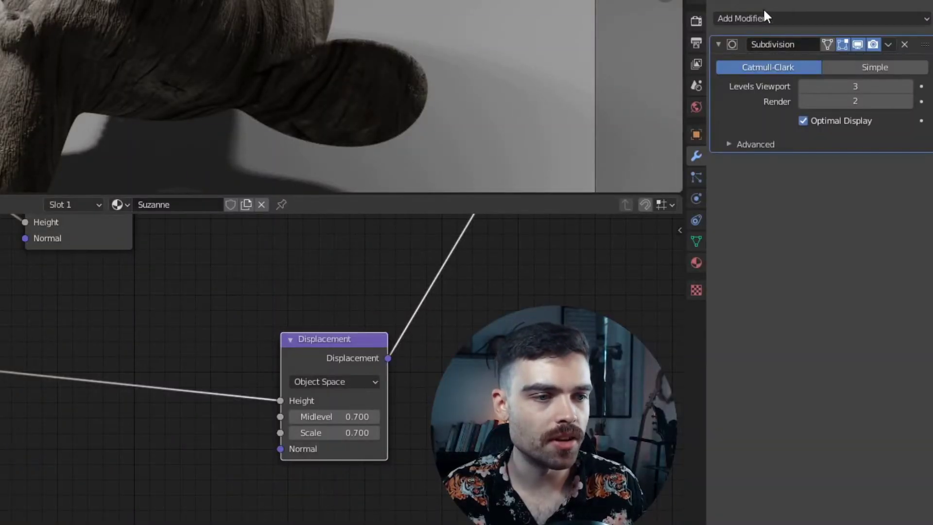
Add a Displace modifier to Suzanne with a new image texture that uses rough_wood_rough_2k.jpg
left_click(768, 16)
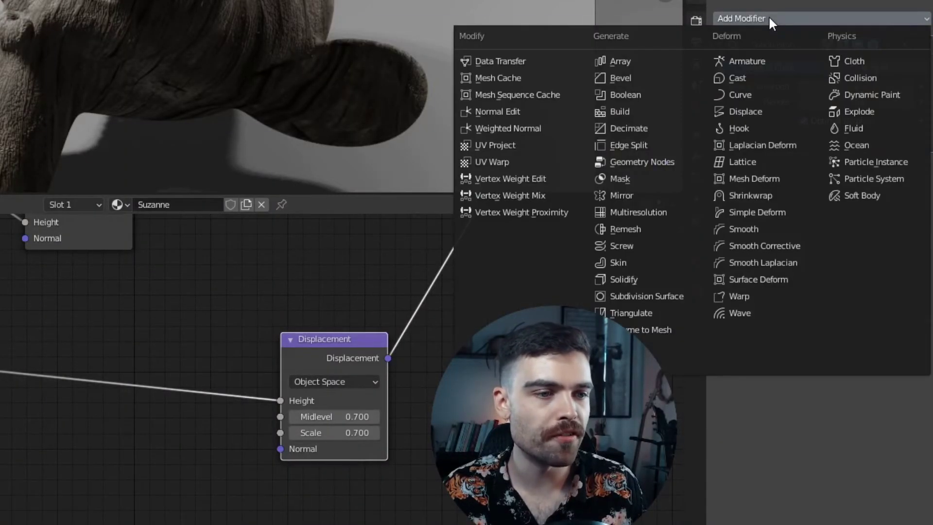
left_click(761, 110)
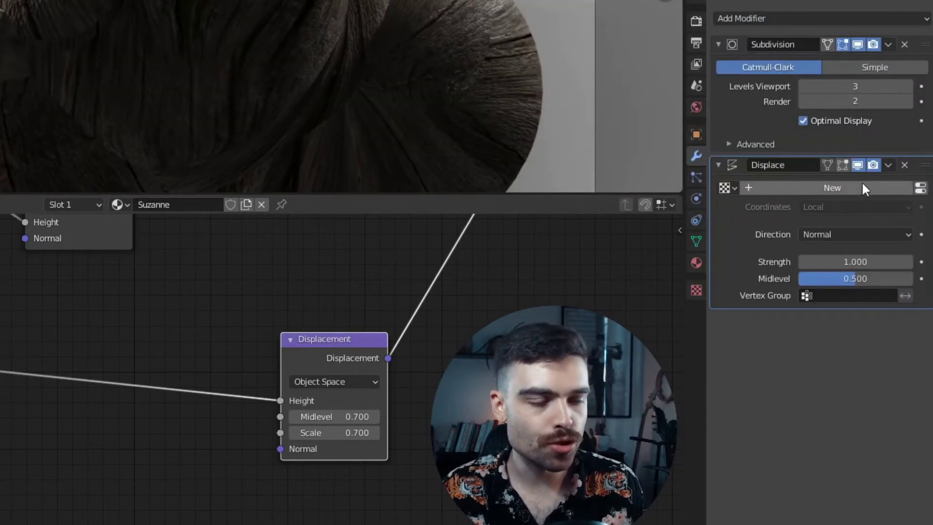
left_click(854, 188)
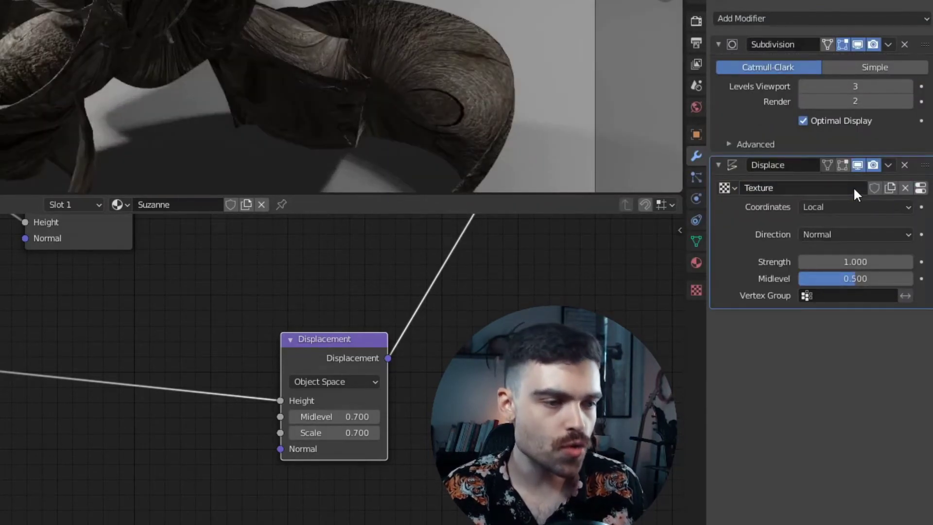
left_click(921, 188)
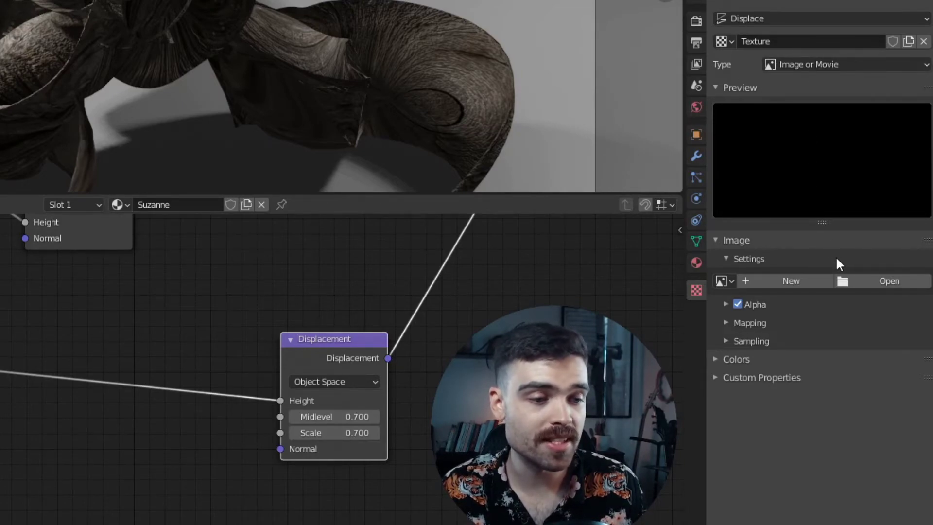
left_click(724, 282)
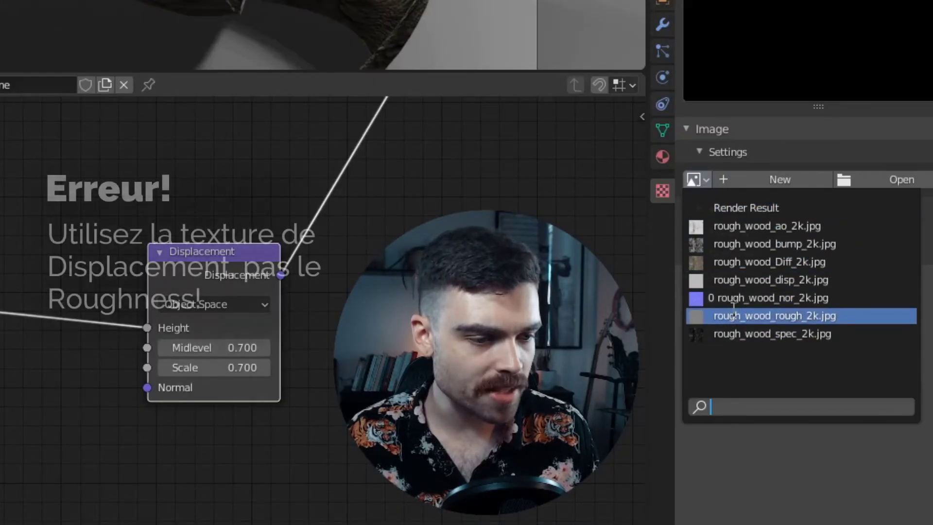
left_click(786, 315)
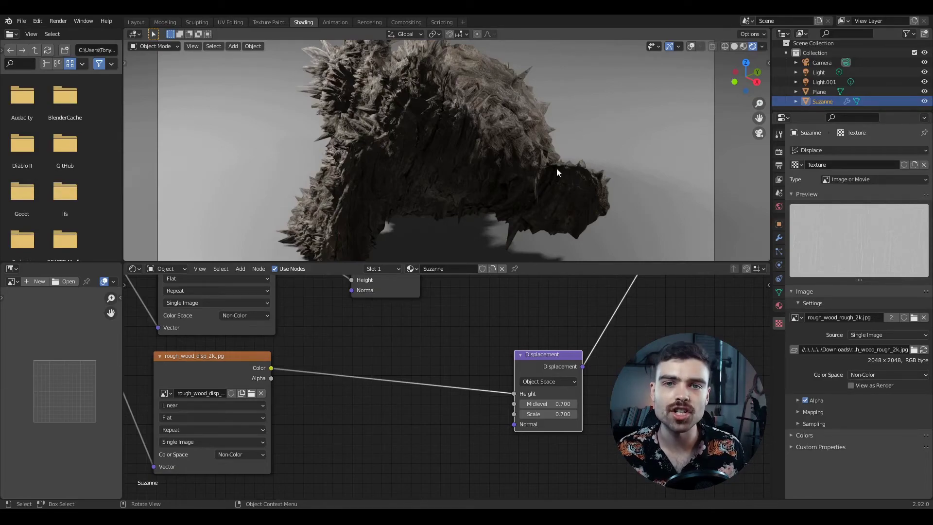
Set the Displace modifier's strength to 0.050 and the Subdivision modifier's viewport levels to 5
left_click(779, 238)
left_click_drag(880, 305, 856, 305)
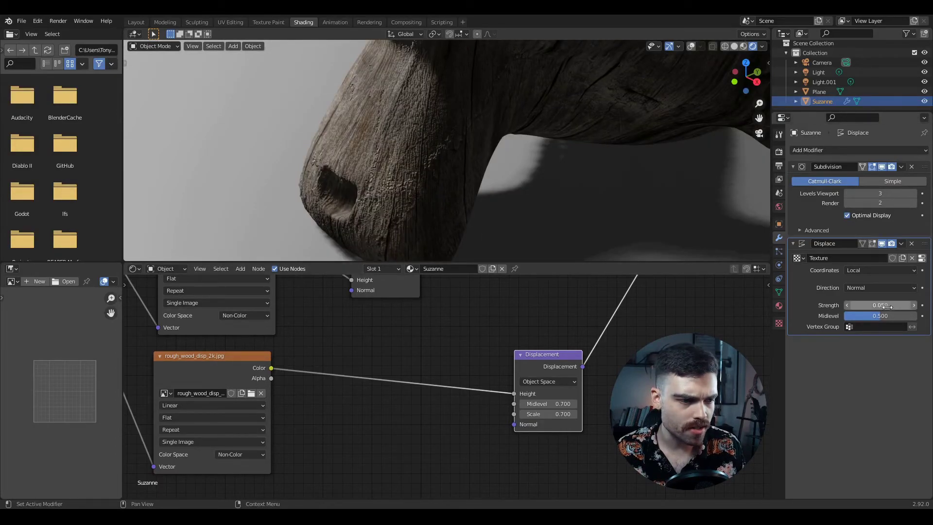
left_click(915, 194)
left_click(914, 194)
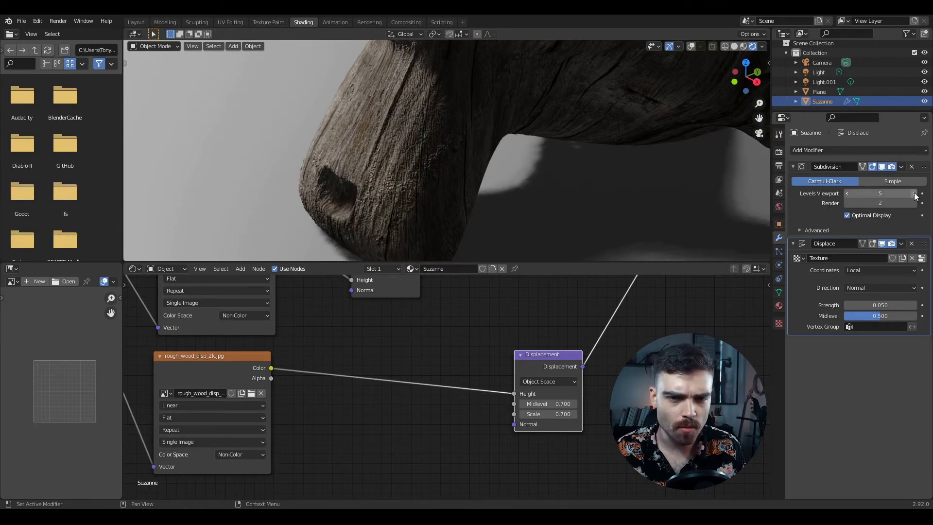
Disconnect the Displacement node from the Material Output and the Bump node from the Principled BSDF's Normal input
scroll(477, 128, "down", 4)
middle_click_drag(483, 142, 454, 214, "shift")
middle_click_drag(453, 213, 427, 257, "shift")
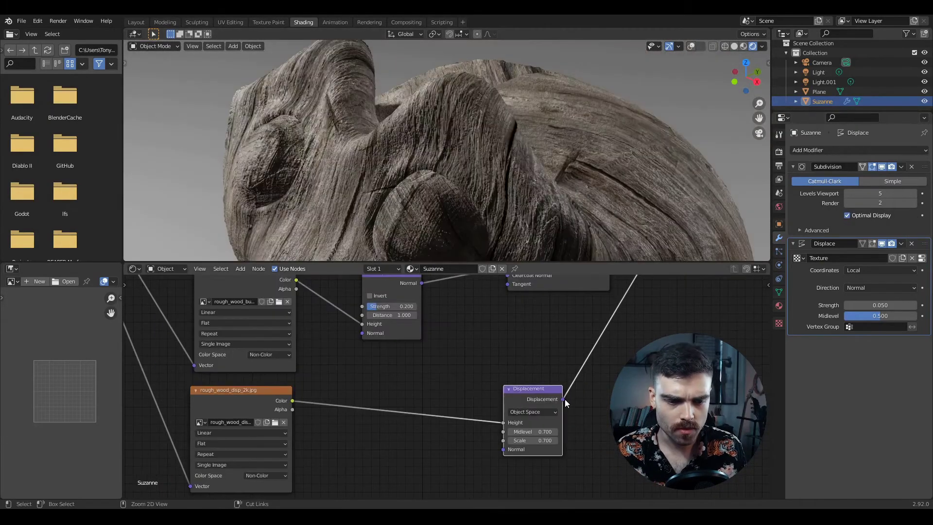
right_click_drag(558, 384, 586, 388, "ctrl")
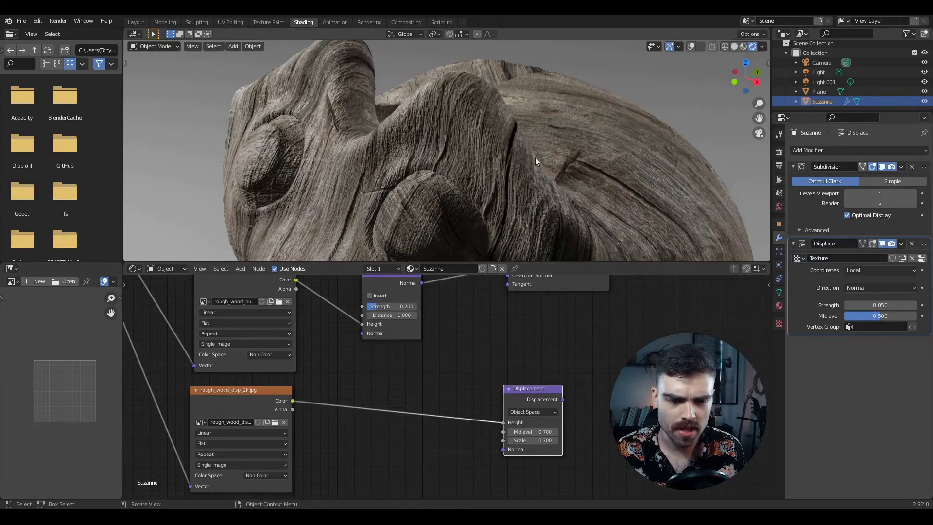
middle_click_drag(427, 416, 433, 427)
middle_click_drag(480, 354, 470, 447)
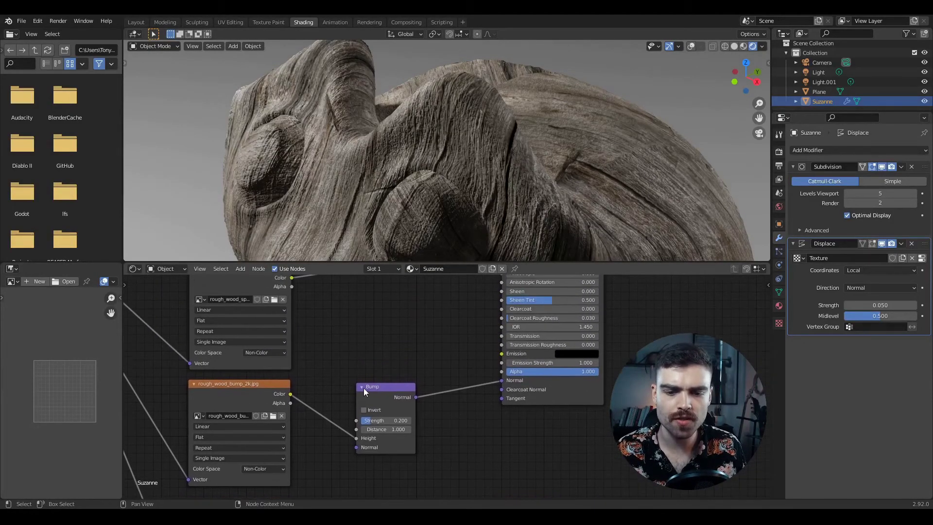
middle_click_drag(384, 392, 386, 340)
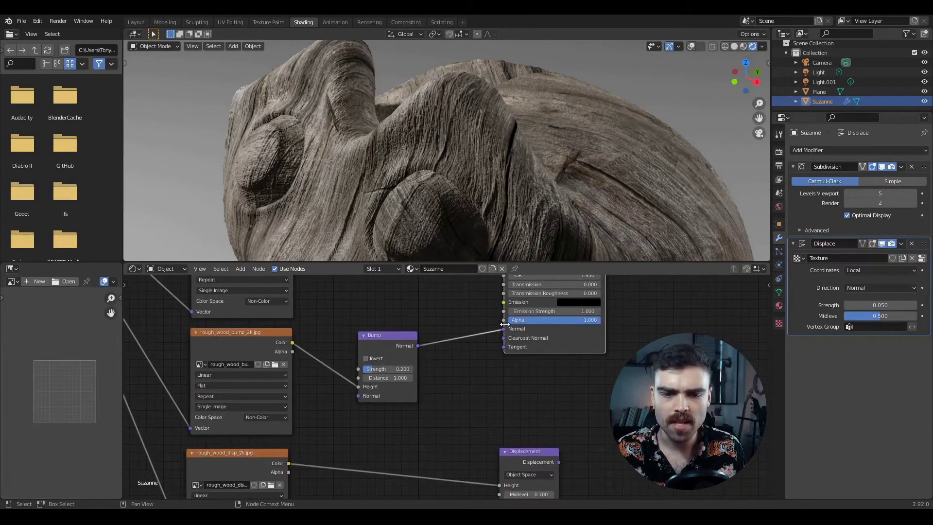
left_click_drag(503, 330, 470, 371)
Inspect Suzanne's surface, switch the viewport to solid shading, and turn off the Displace modifier's viewport display
scroll(398, 164, "up", 5)
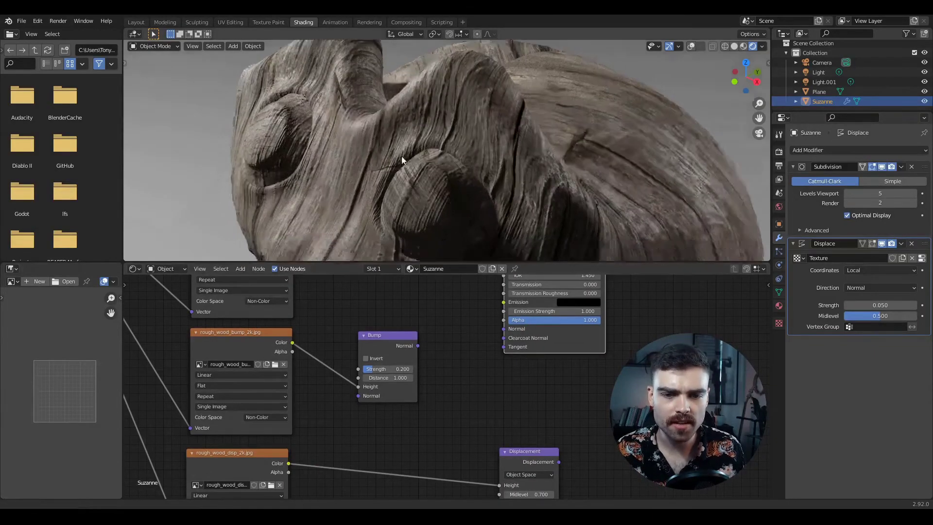
middle_click_drag(488, 144, 512, 87, "shift")
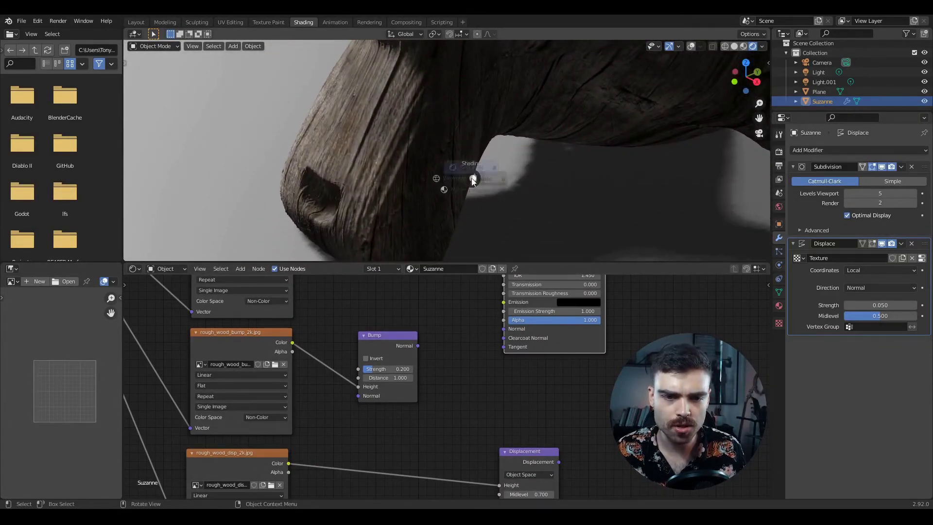
left_click(538, 173)
mouse_move(538, 174)
middle_mouse_down()
mouse_move(431, 115)
mouse_move(430, 157)
mouse_move(462, 193)
mouse_move(509, 95)
mouse_move(544, 177)
middle_mouse_up()
left_click(881, 243)
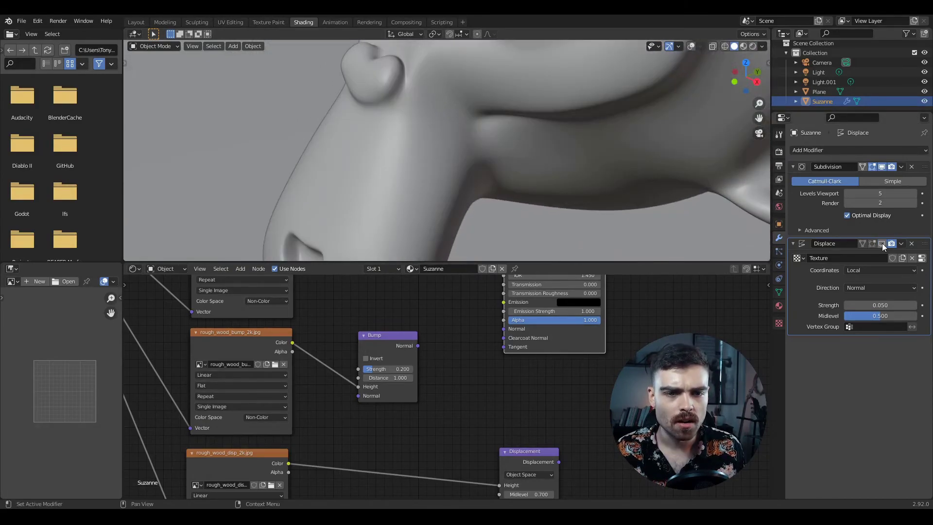
Turn the Displace modifier's viewport display back on and inspect the relief around Suzanne's nose
left_click(882, 243)
middle_click_drag(427, 205, 408, 154)
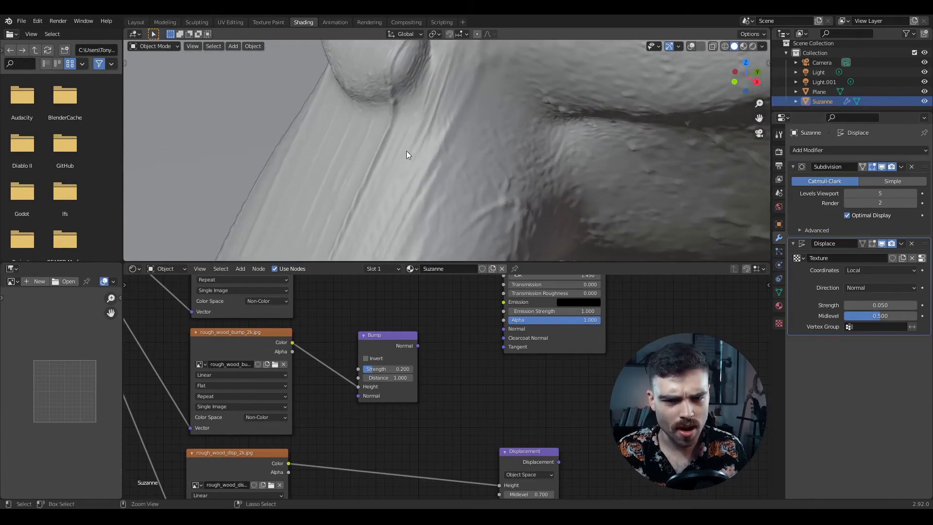
mouse_move(410, 144)
middle_mouse_down("shift")
mouse_move(383, 208)
mouse_move(409, 152)
middle_mouse_up("shift")
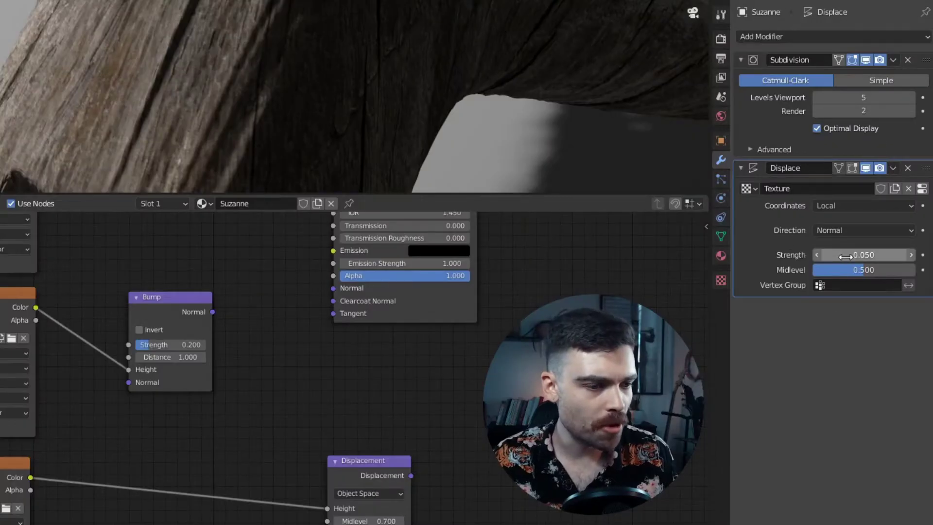
Invert the displacement by setting the Displace modifier's strength to -0.05, and check Suzanne's surface from several angles
left_click(872, 301)
key("Home")
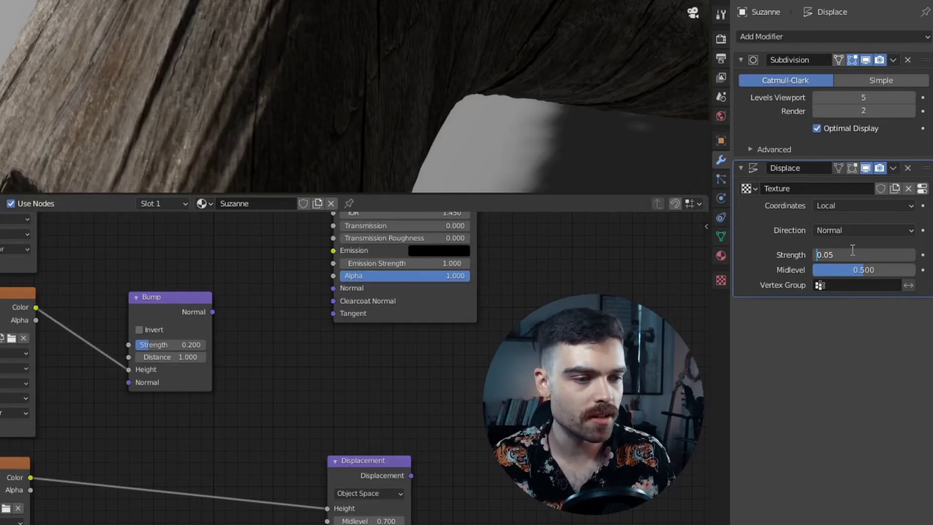
type("-")
key("Return")
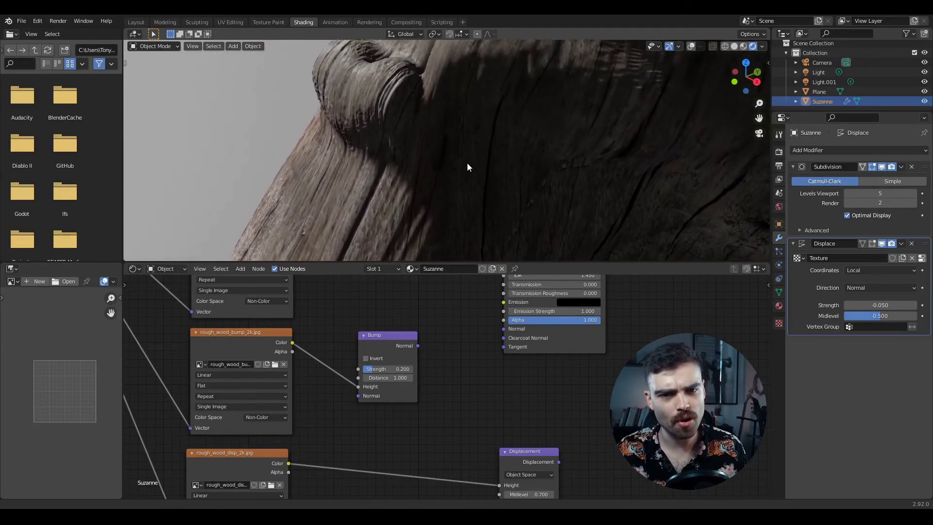
middle_click_drag(467, 167, 430, 142)
scroll(430, 142, "down", 10)
middle_click_drag(501, 157, 456, 162)
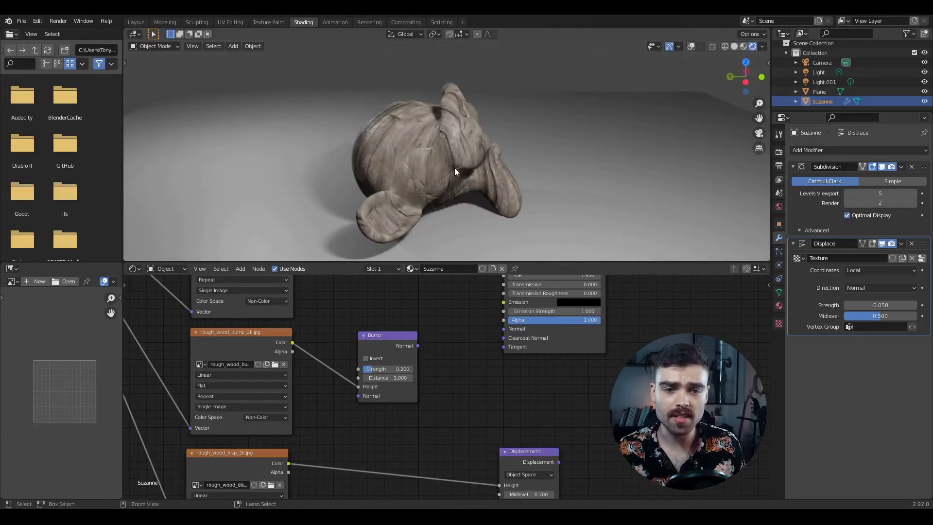
Reconnect the Bump node to the Principled BSDF's Normal input and set its strength to 0.1
scroll(463, 129, "up", 6)
middle_click_drag(463, 129, 428, 173)
scroll(427, 173, "down", 5)
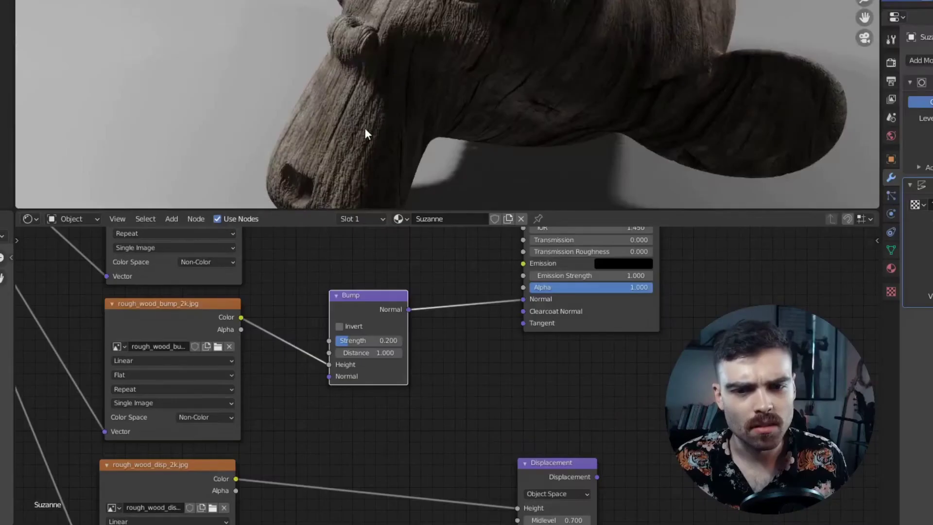
scroll(366, 134, "up", 3)
middle_click_drag(365, 133, 457, 64)
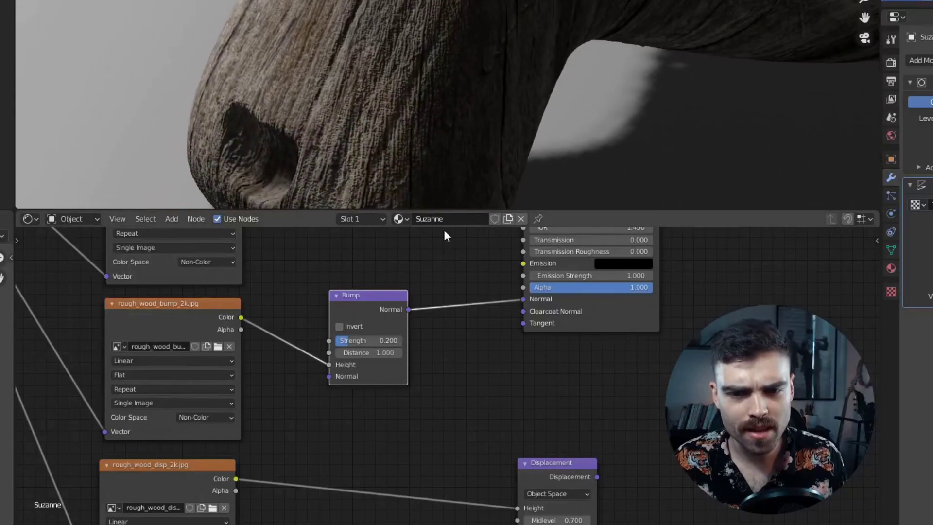
left_click(374, 340)
type("0.1")
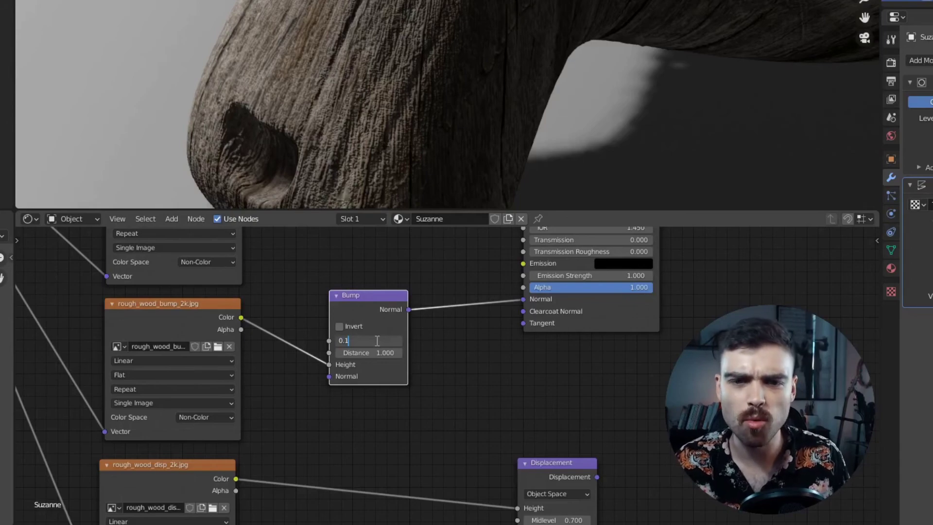
key("Return")
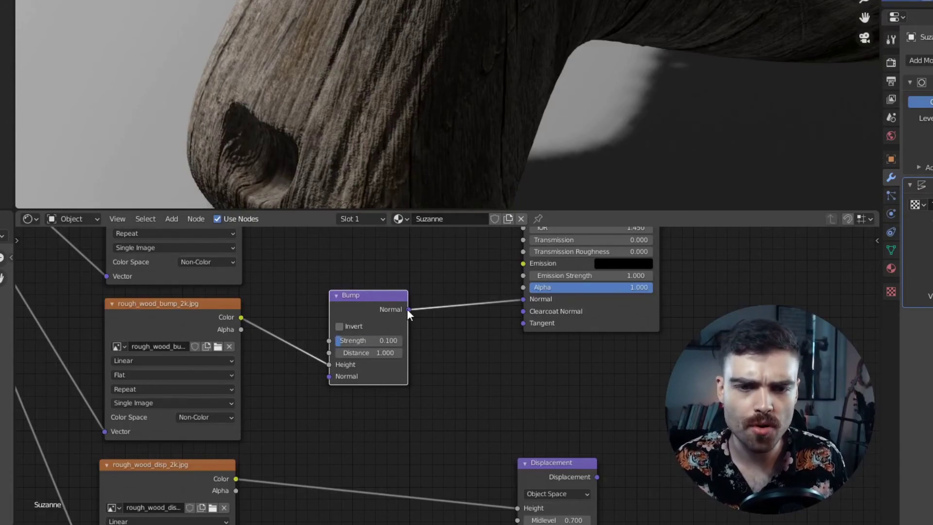
Cut and restore the Bump node's link to the Normal input to compare Suzanne's surface with and without bump
left_click_drag(407, 308, 483, 334, "ctrl")
key("ctrl+z")
middle_click_drag(427, 117, 398, 9)
key("ctrl+shift+z")
key("ctrl+z")
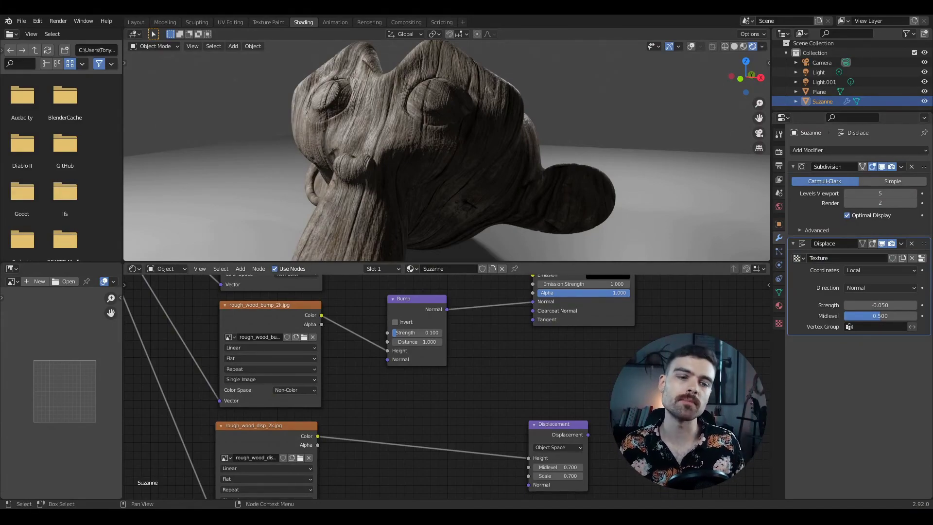
key("x")
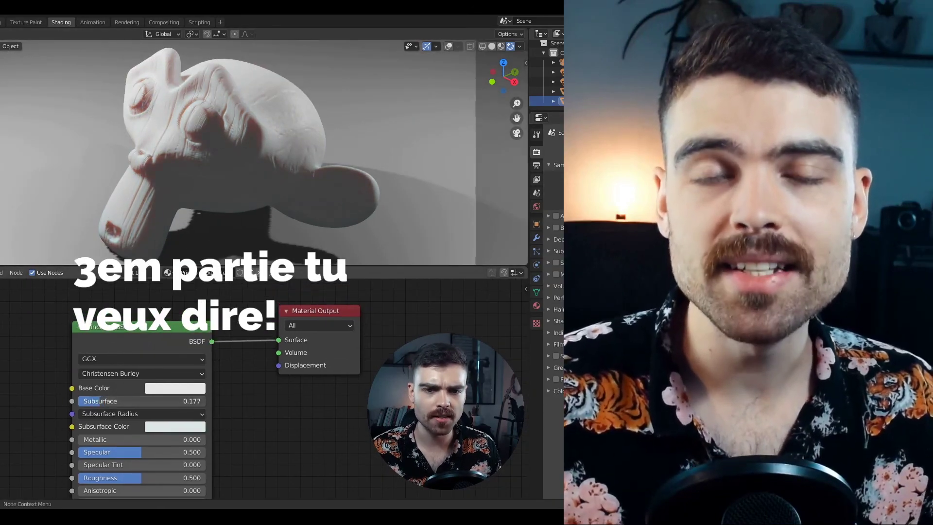
left_click(132, 373)
left_click(167, 399)
left_click(137, 375)
left_click(126, 388)
left_click(168, 426)
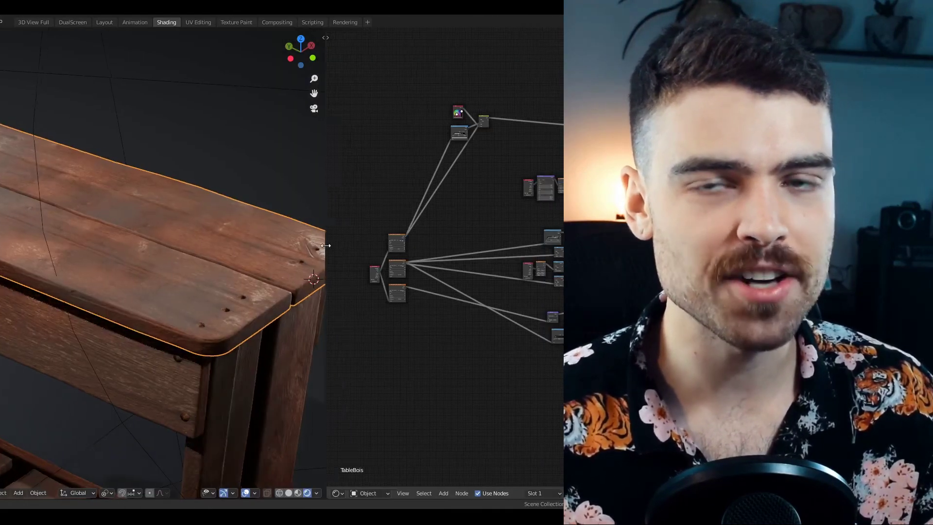
left_click_drag(325, 245, 324, 245)
middle_click_drag(146, 272, 206, 182, "shift")
left_click(91, 313)
middle_click_drag(459, 117, 474, 109, "ctrl")
mouse_move(481, 245)
left_mouse_down()
mouse_move(447, 244)
mouse_move(481, 245)
left_mouse_up()
middle_click_drag(490, 246, 479, 253, "ctrl")
left_click_drag(450, 246, 463, 246)
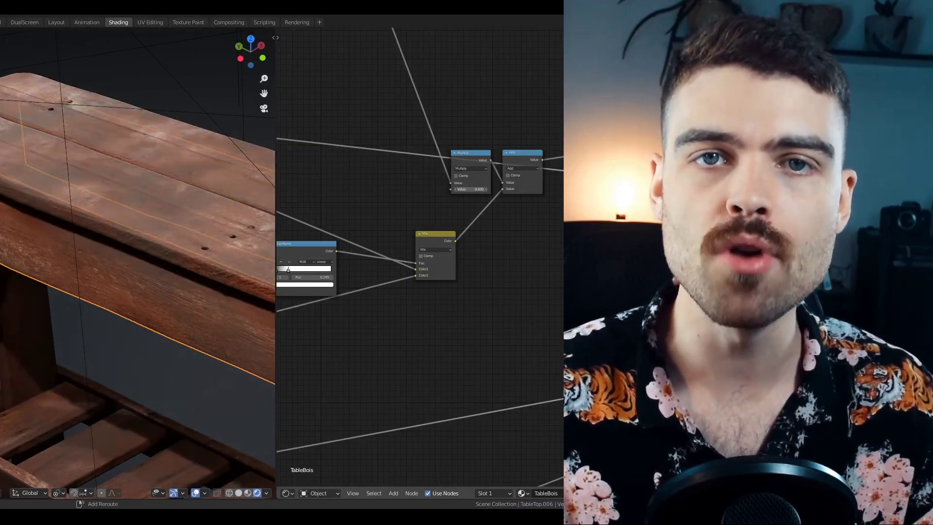
middle_click_drag(482, 124, 309, 377)
left_click_drag(424, 234, 427, 234)
Insert a Math node set to Add between the Separate XYZ and ColorRamp nodes of the TableBois material
middle_click_drag(180, 273, 148, 204, "shift")
left_click(148, 207)
middle_click_drag(494, 419, 334, 341)
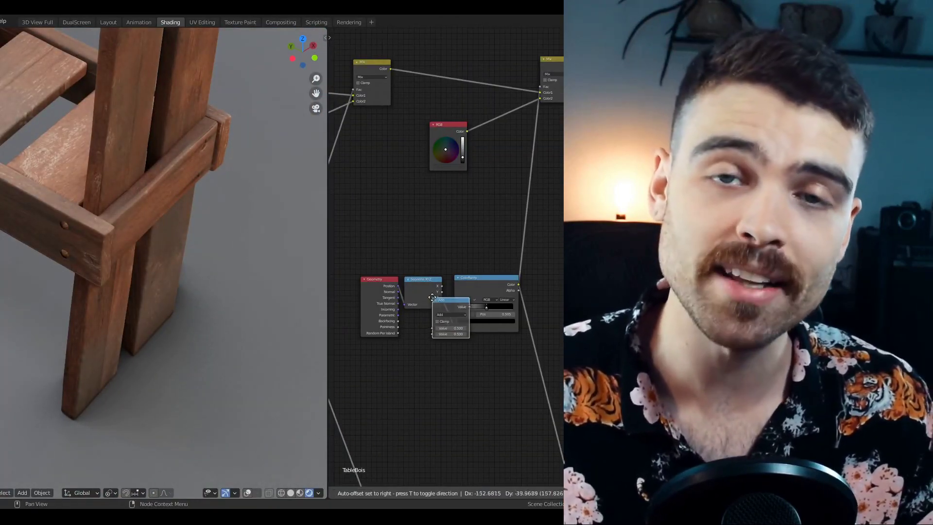
left_click(459, 316)
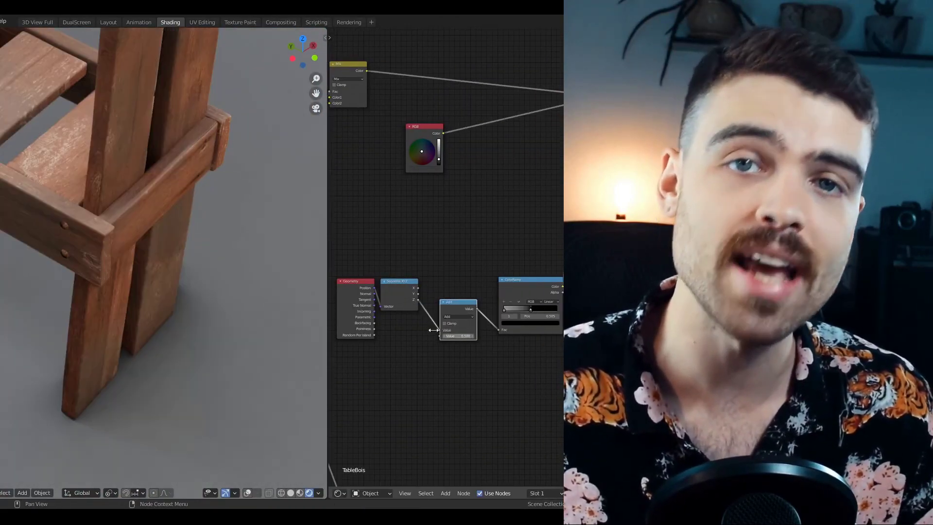